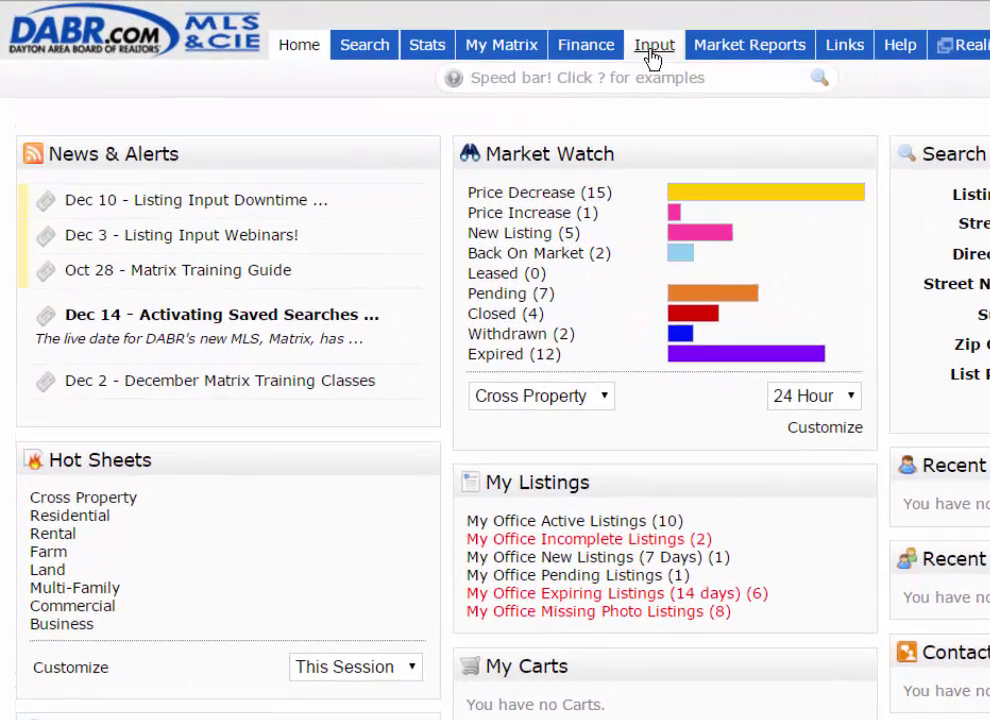
- Go to the Input area and start adding a new listing
left_click(657, 48)
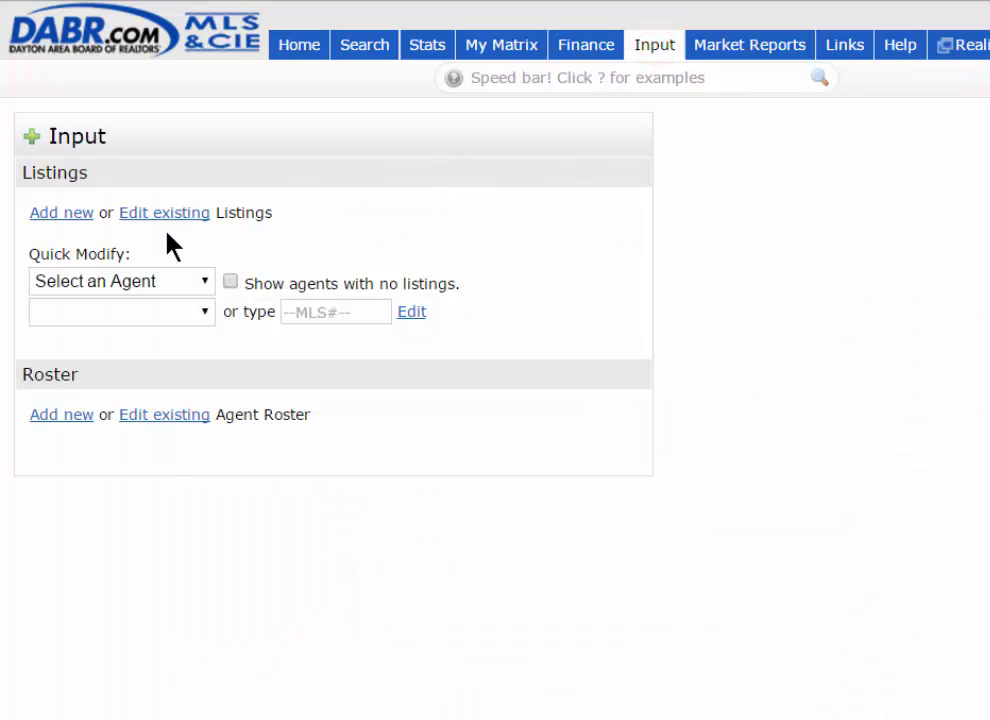
left_click(67, 222)
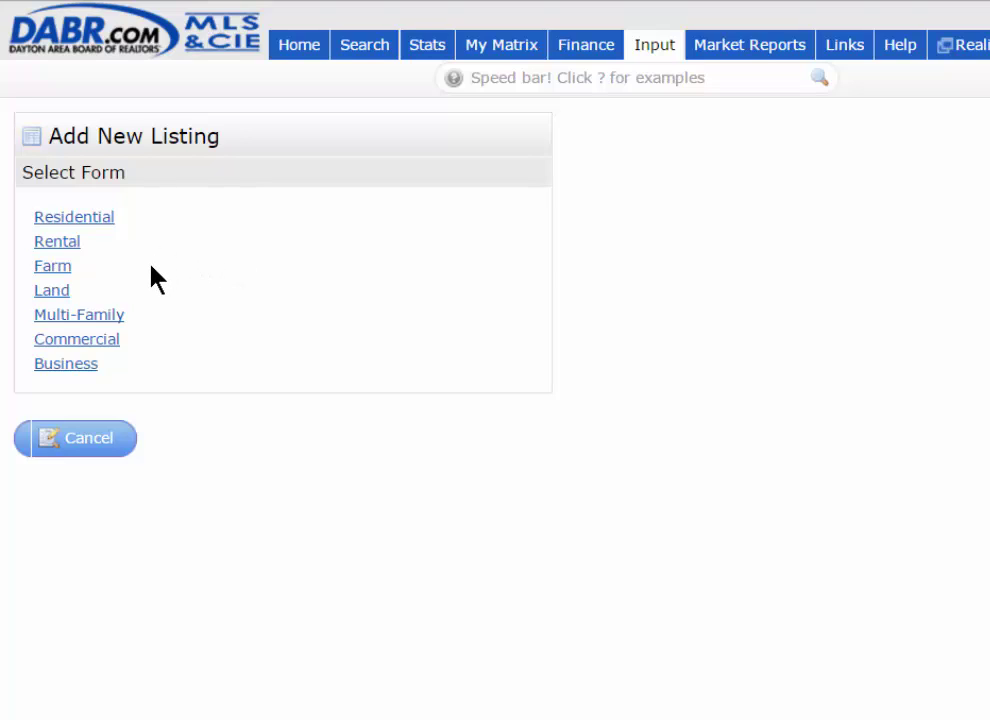
- Choose the Residential form and switch to the Copy from Cross Property option
left_click(88, 225)
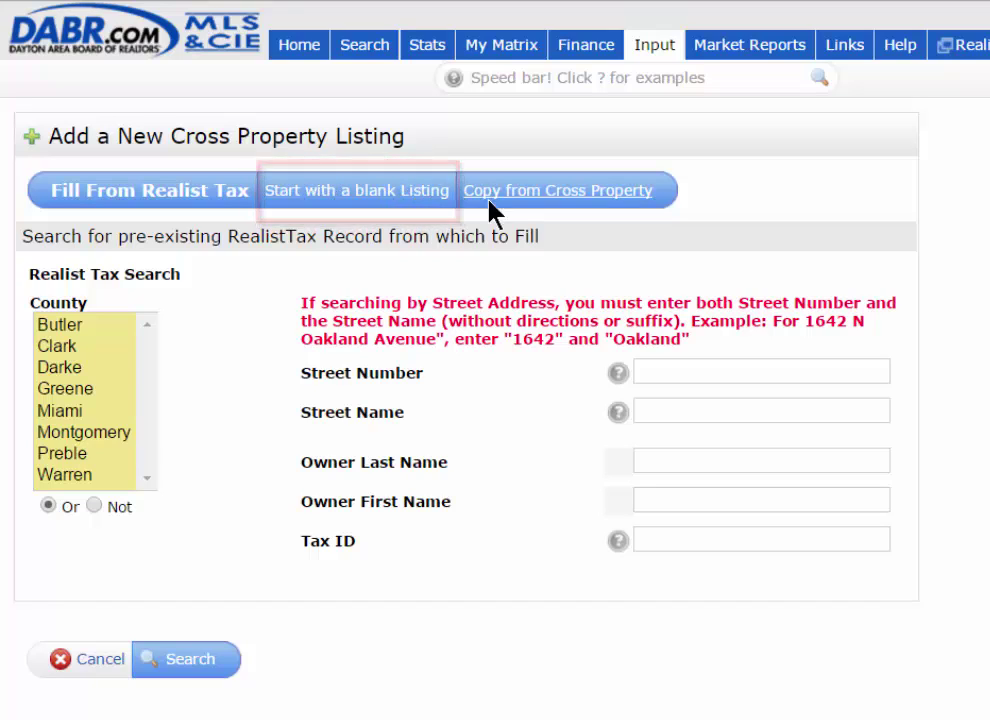
left_click(560, 205)
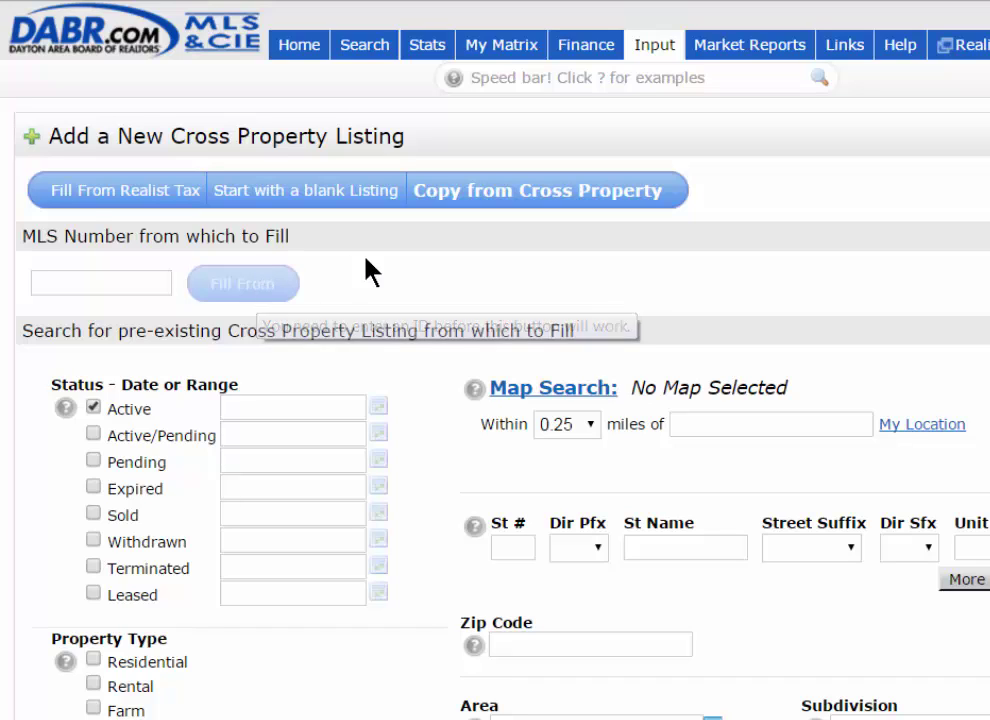
left_click(136, 200)
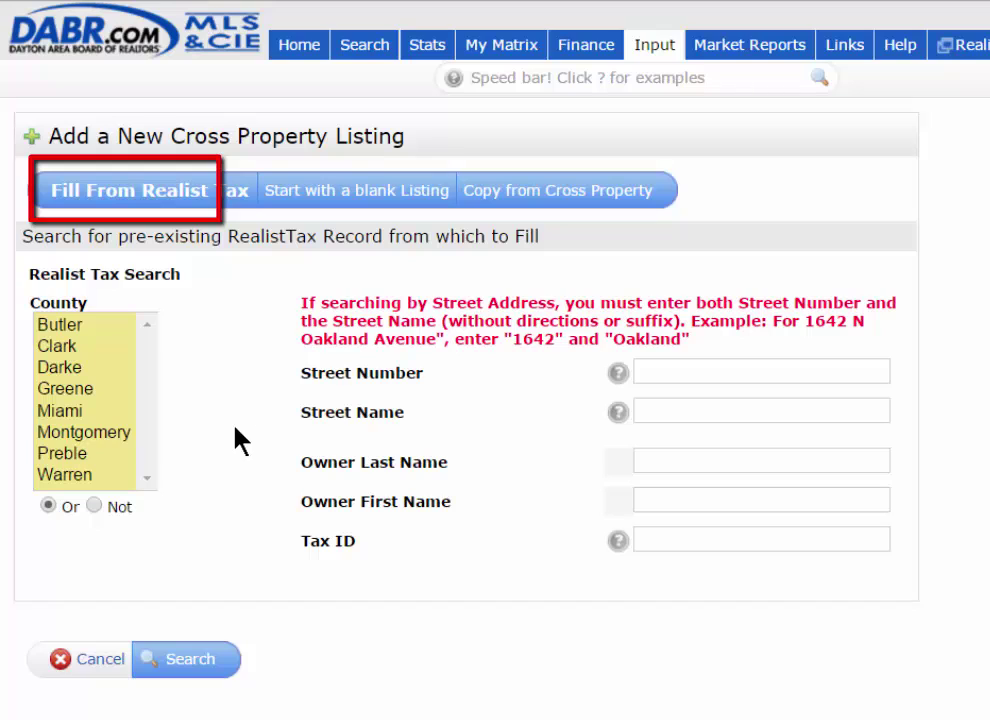
left_click(80, 437)
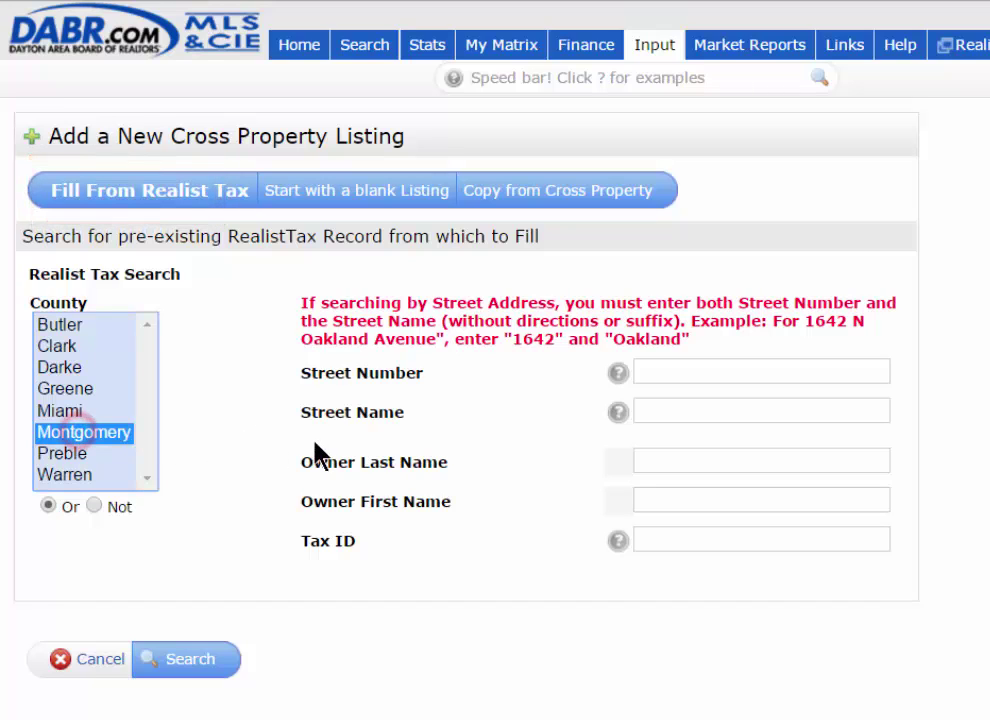
left_click(650, 370)
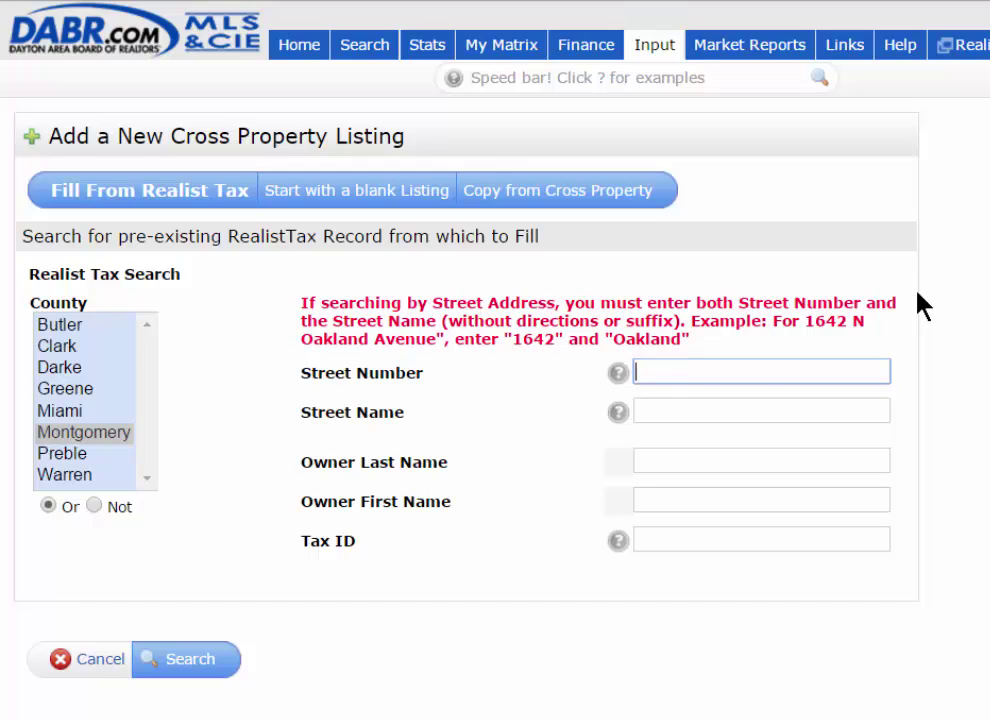
type("1515")
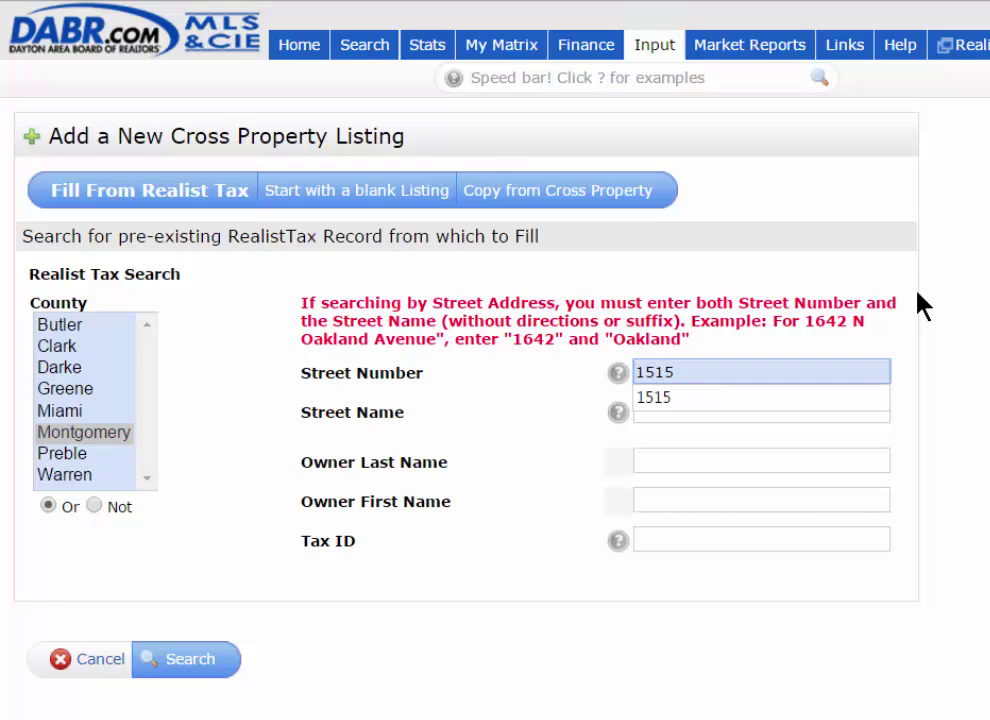
key("Tab")
type("main")
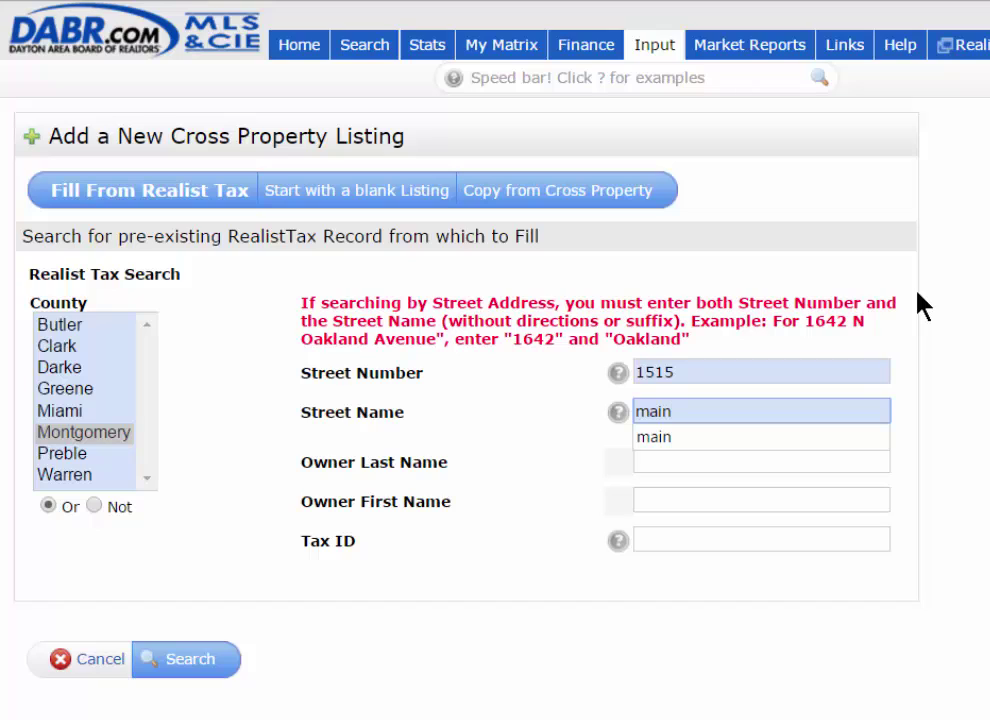
left_click(917, 293)
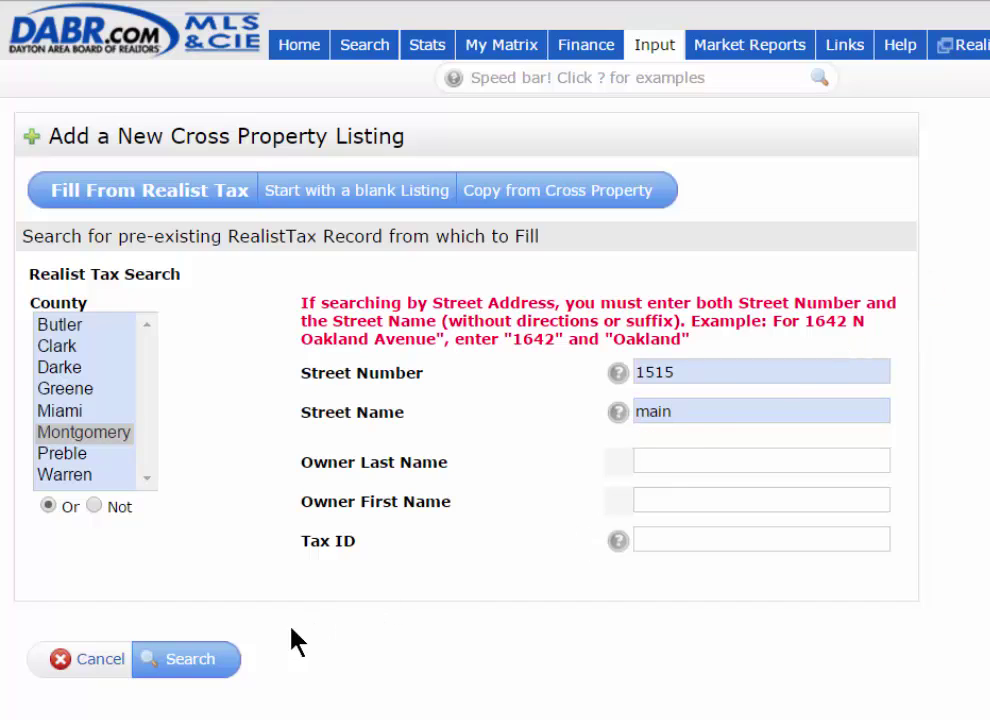
left_click(172, 664)
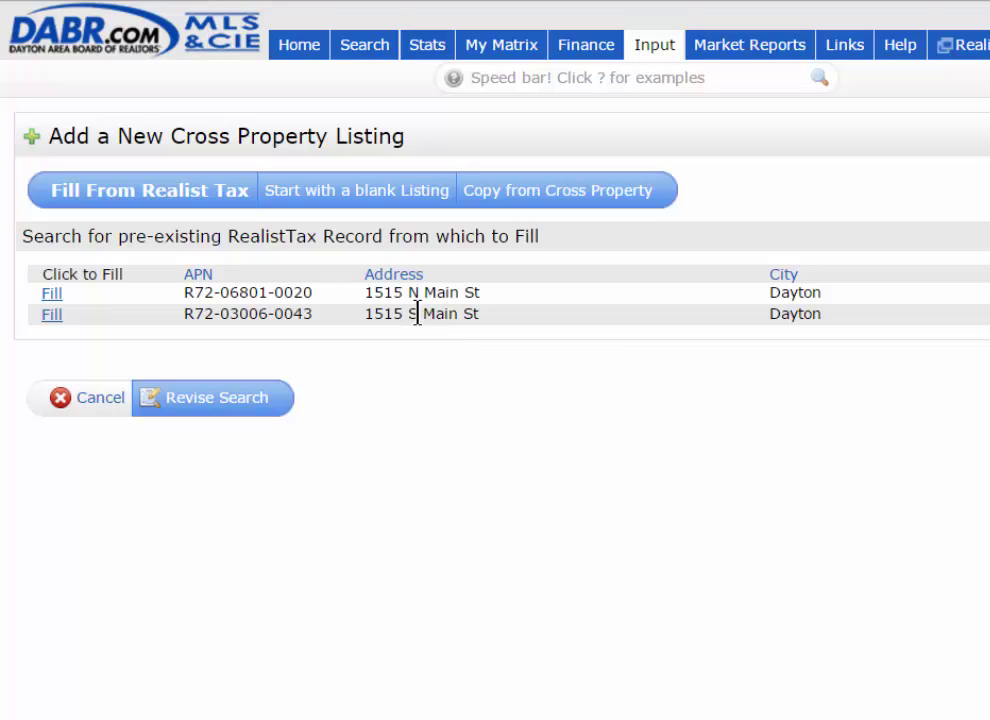
left_click(52, 316)
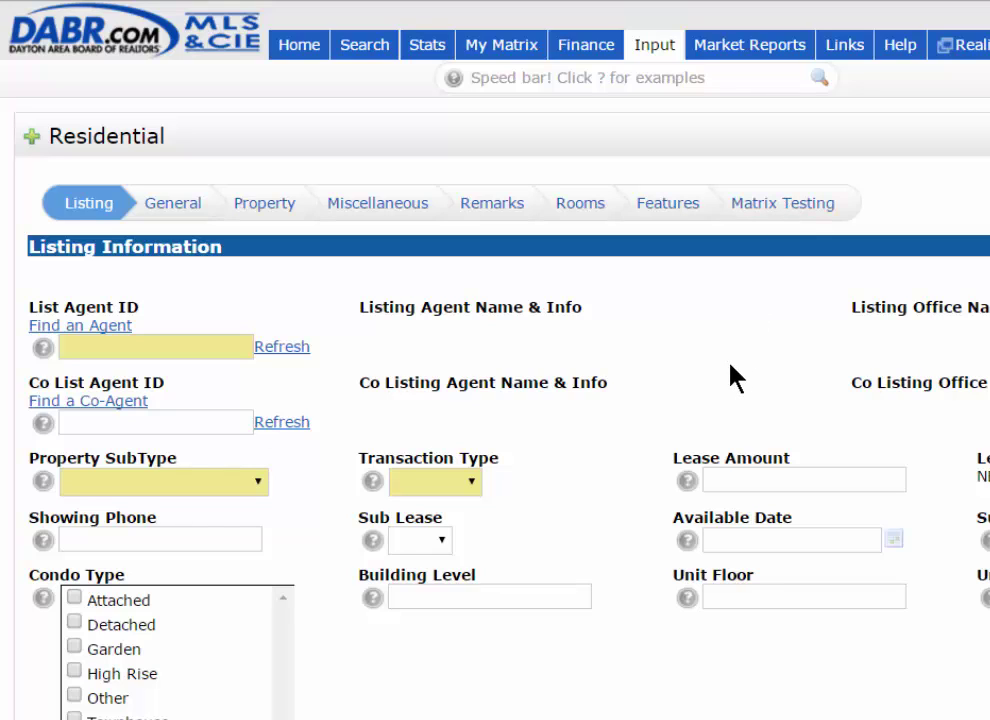
- Enter the listing agent's ID and refresh to load agent and office contact details
left_click(181, 348)
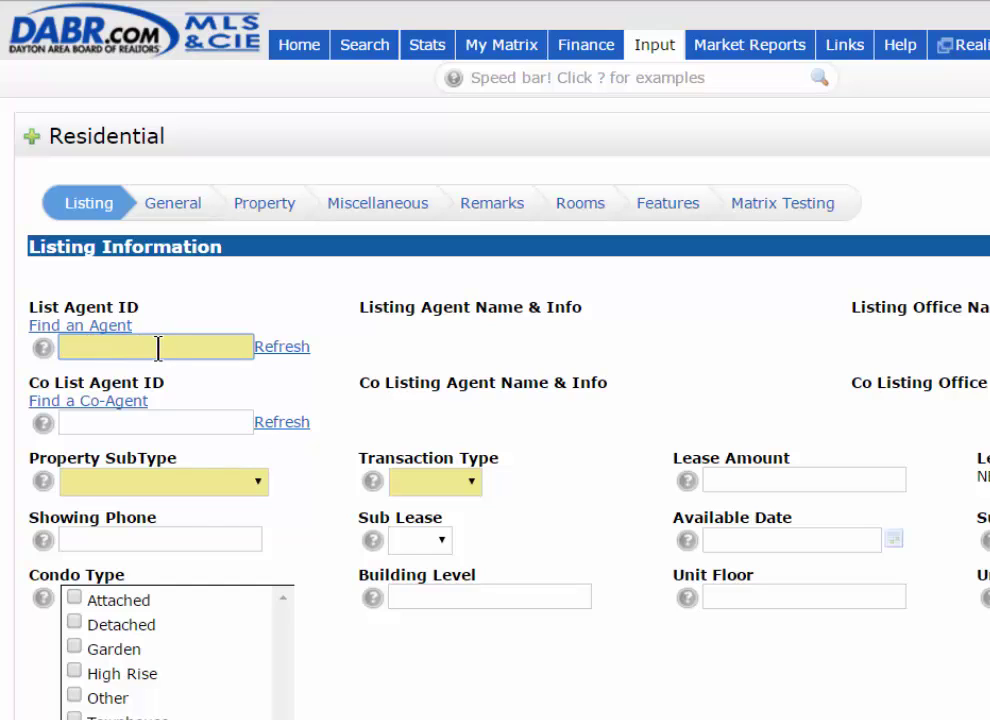
left_click(102, 327)
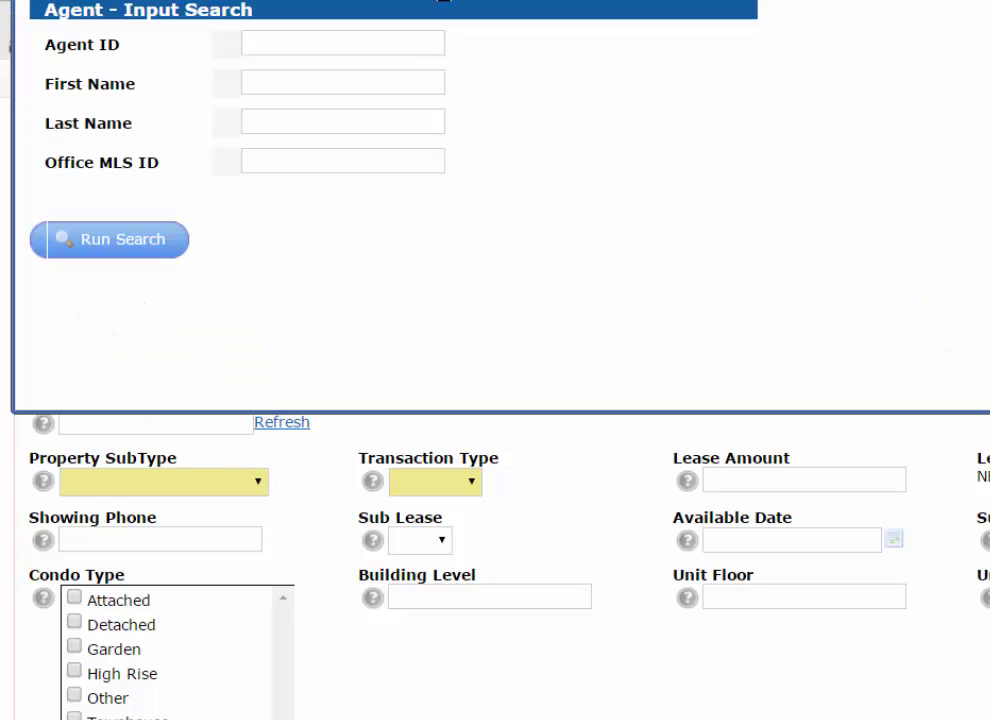
left_click_drag(443, 0, 455, 32)
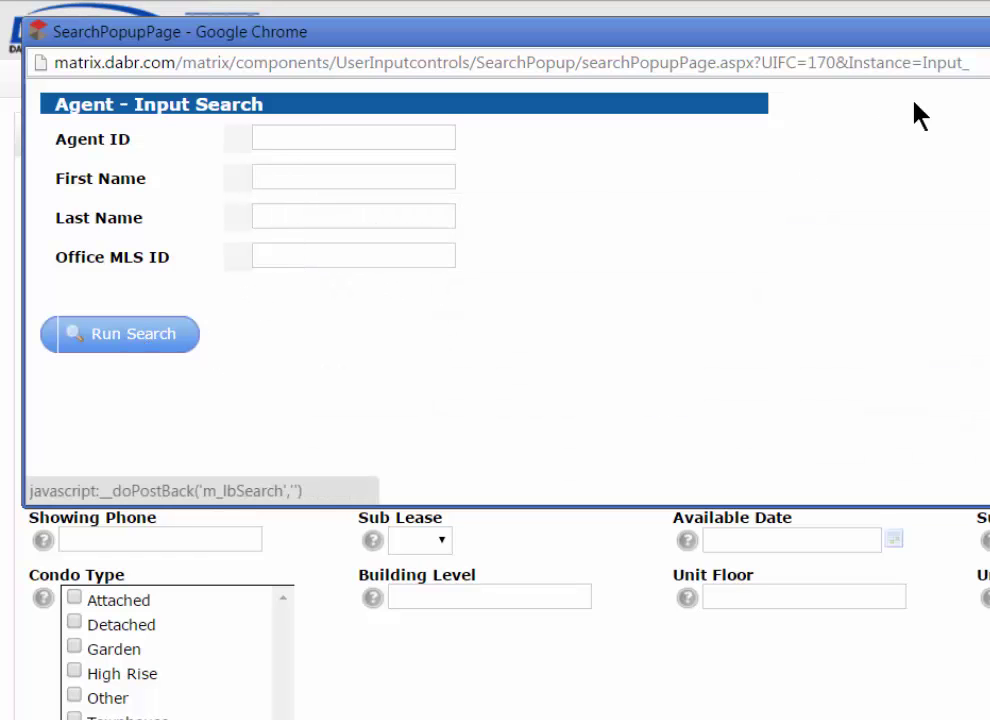
left_click(985, 31)
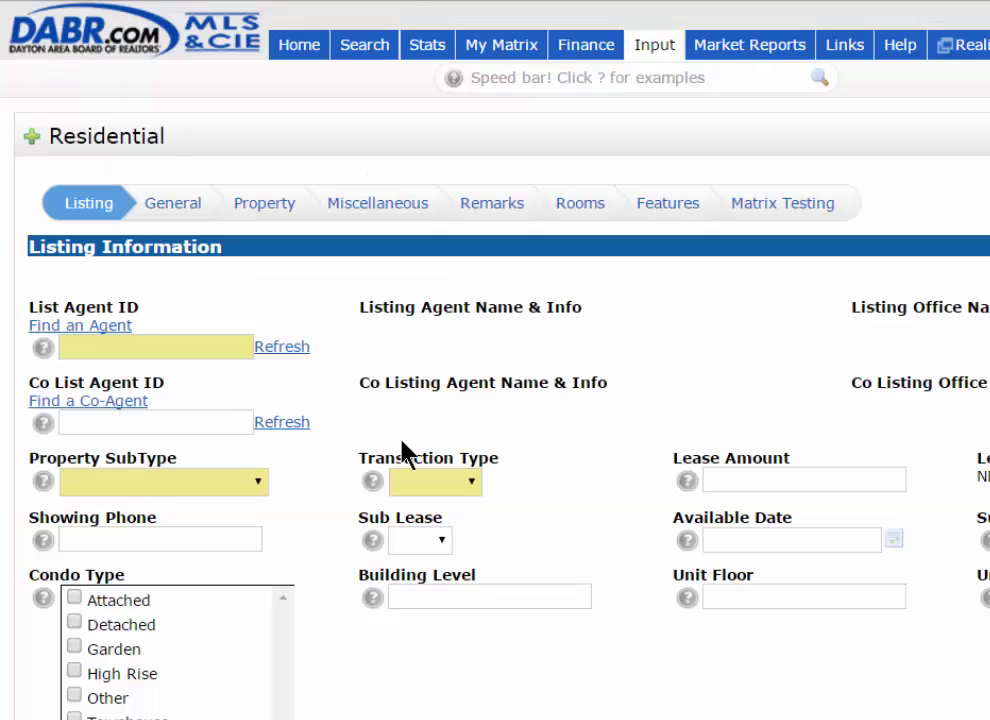
left_click(184, 347)
type("keith")
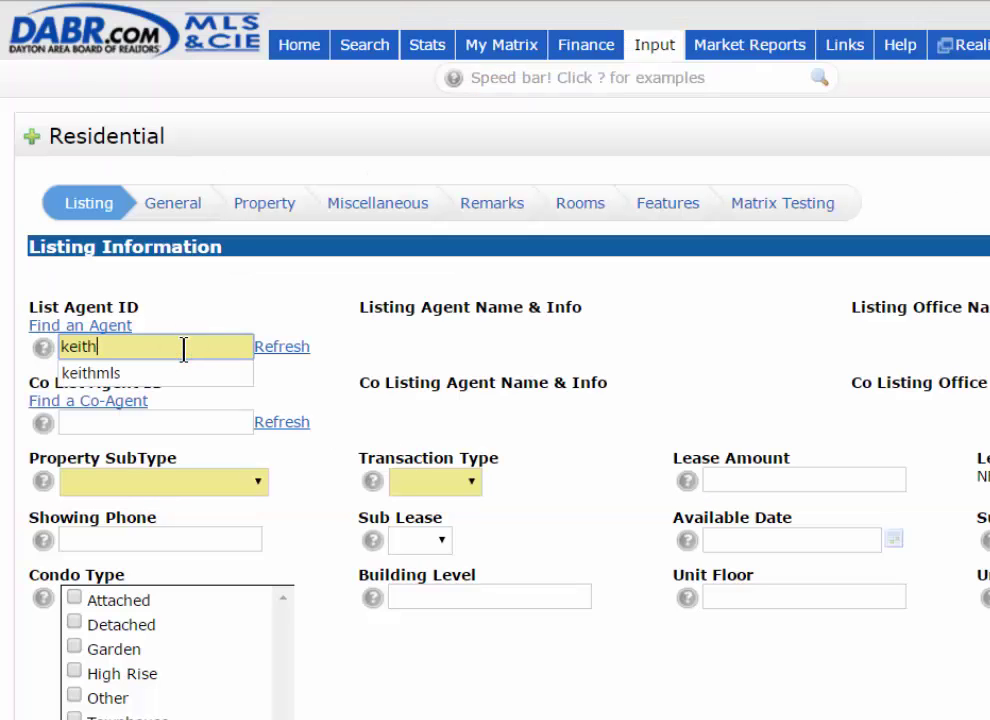
type("mls")
left_click(289, 352)
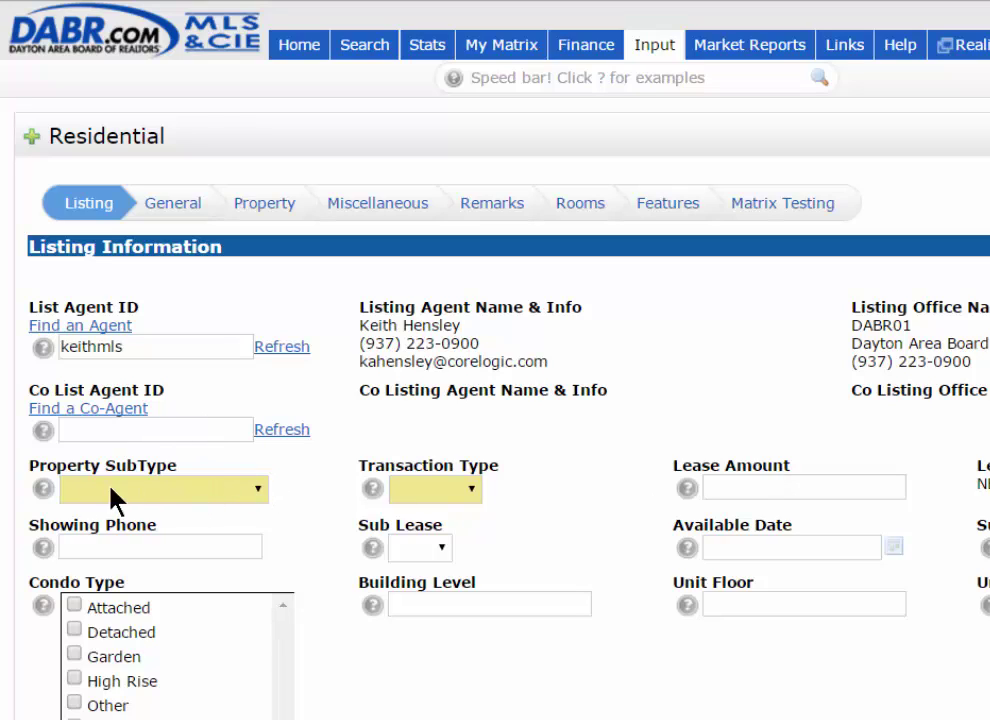
- Set Property SubType to Single Family and Transaction Type to Sale
left_click(200, 488)
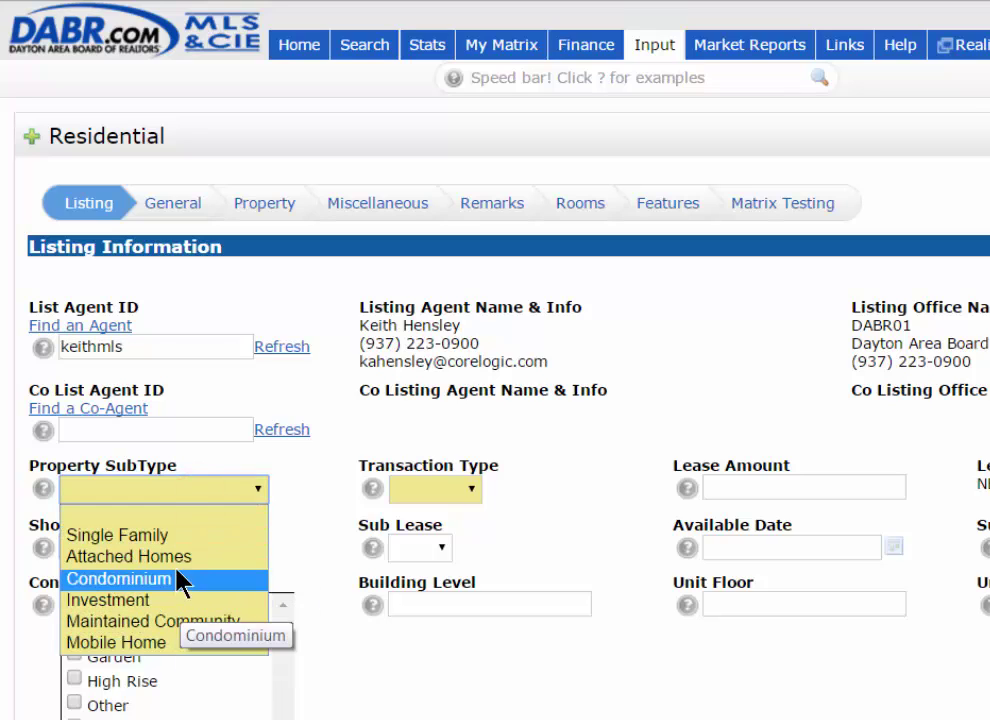
left_click(175, 537)
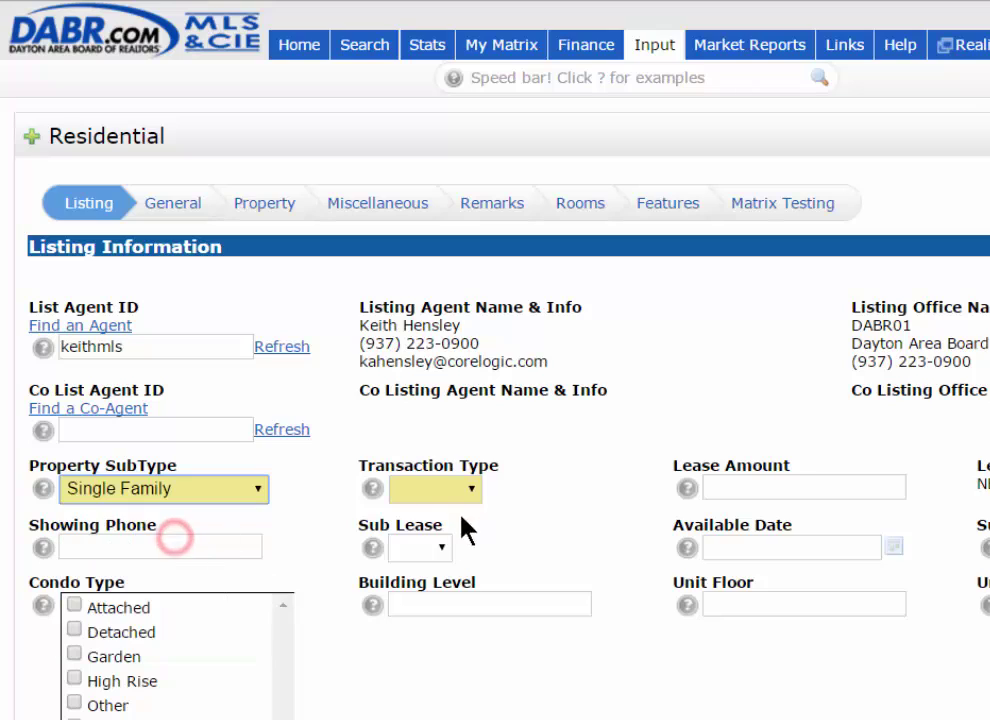
left_click(469, 490)
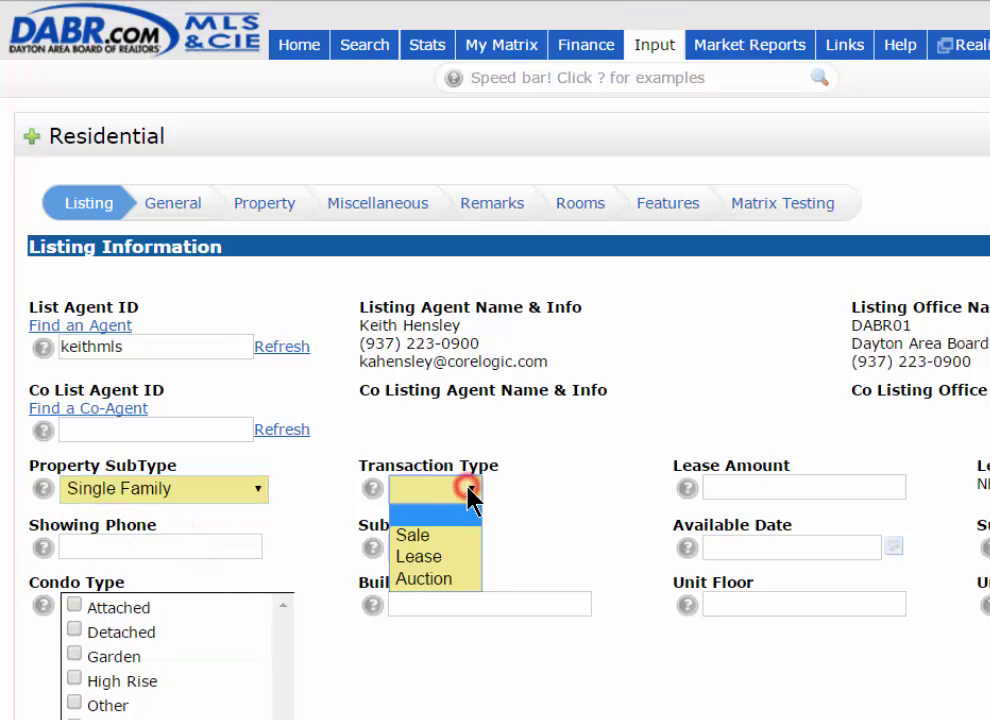
left_click(450, 537)
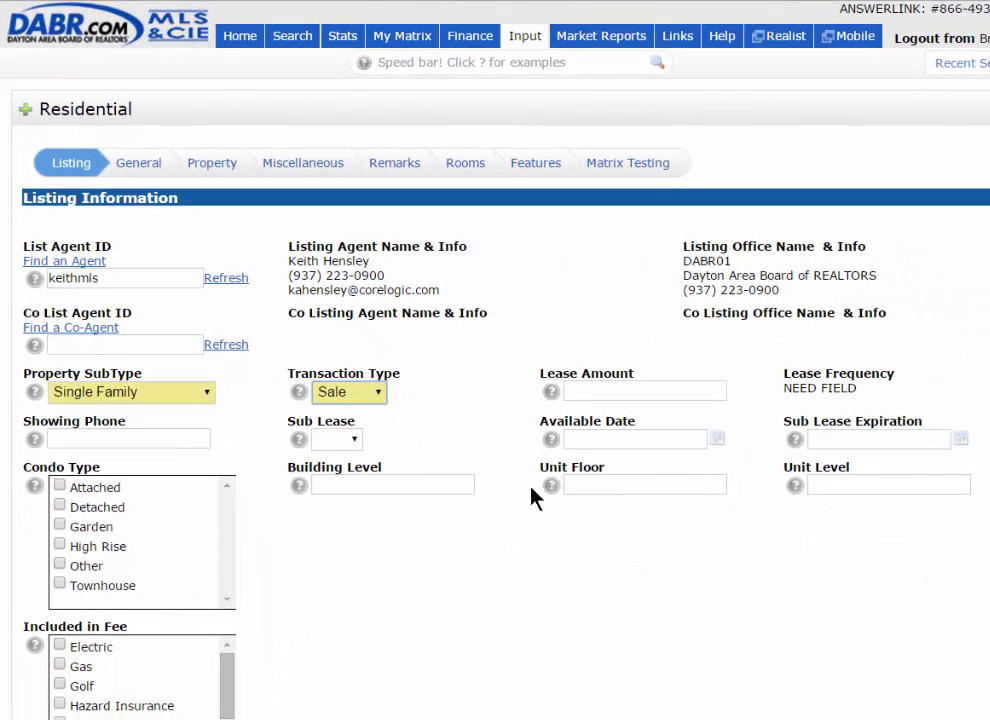
left_click(209, 393)
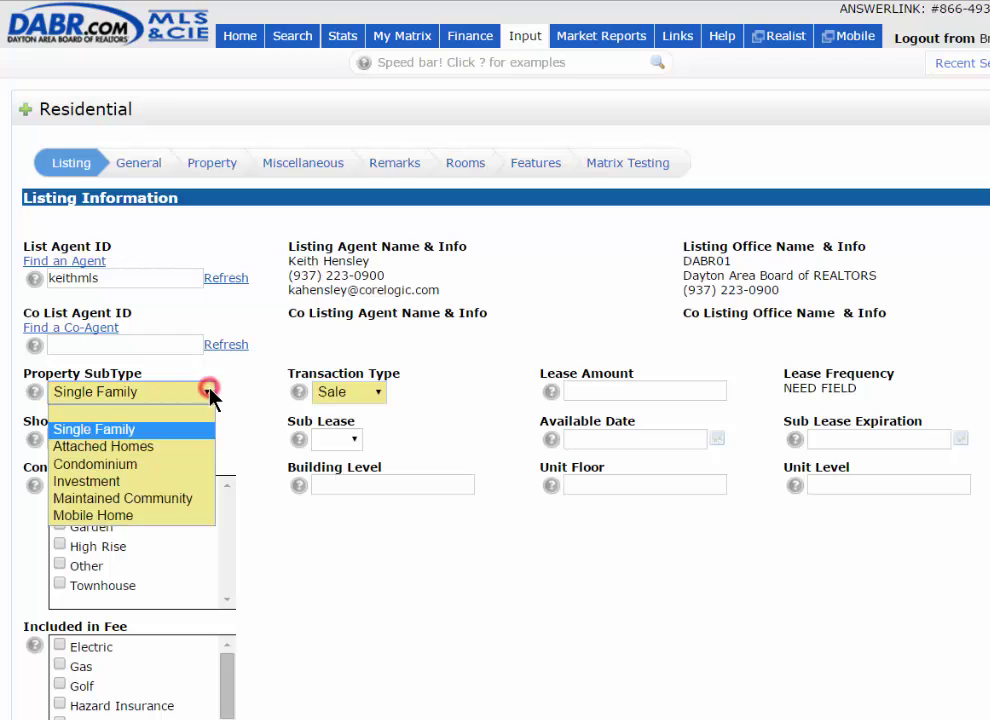
left_click(209, 393)
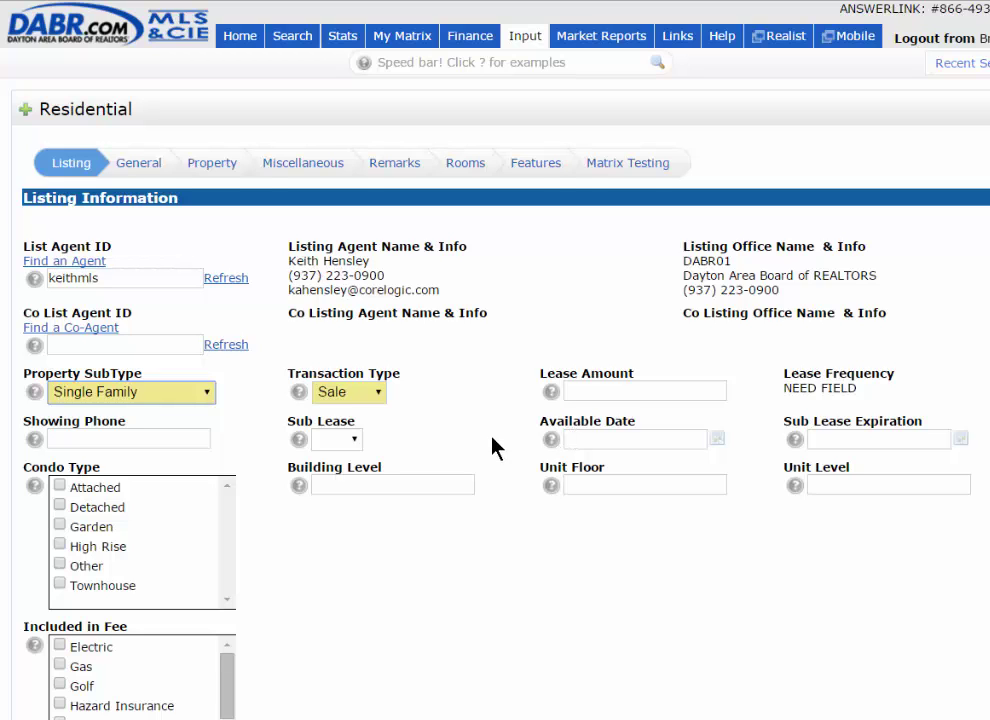
scroll(497, 448, "down", 2)
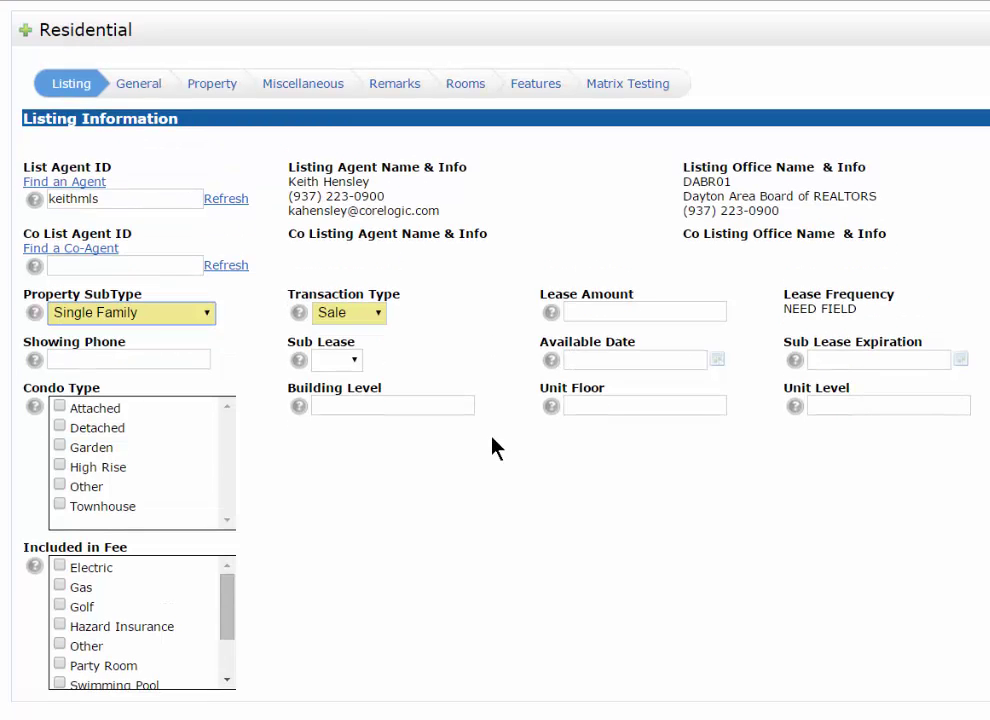
- In General, set area 100 - Dayton CBD, county Montgomery and school district Dayton City SD
left_click(147, 89)
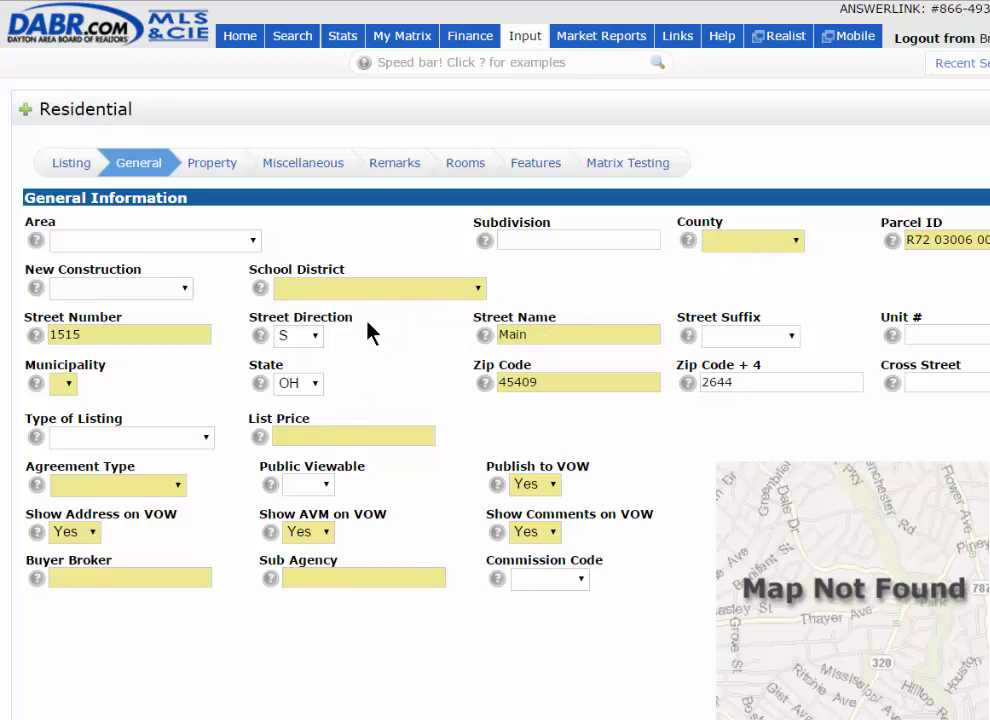
left_click(248, 242)
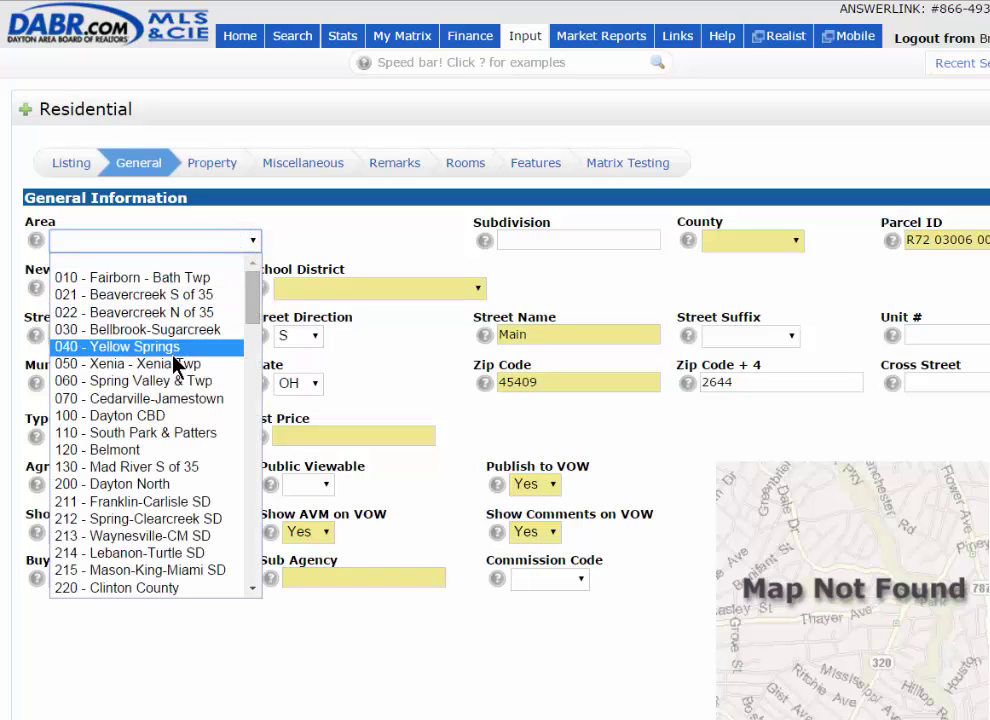
left_click(147, 417)
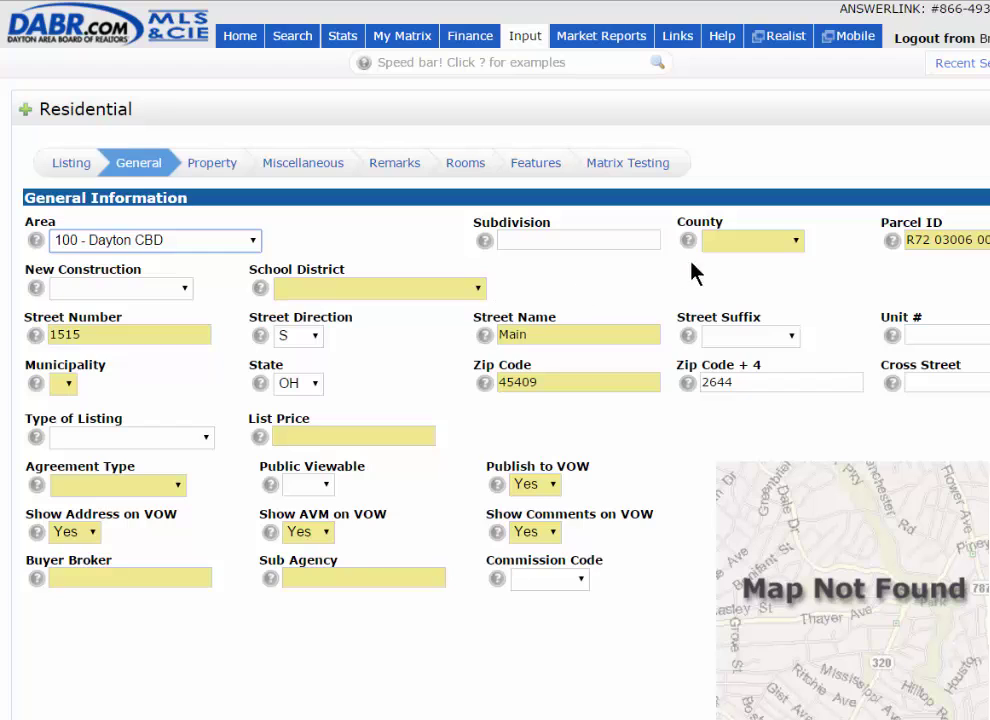
left_click(745, 242)
left_click(746, 280)
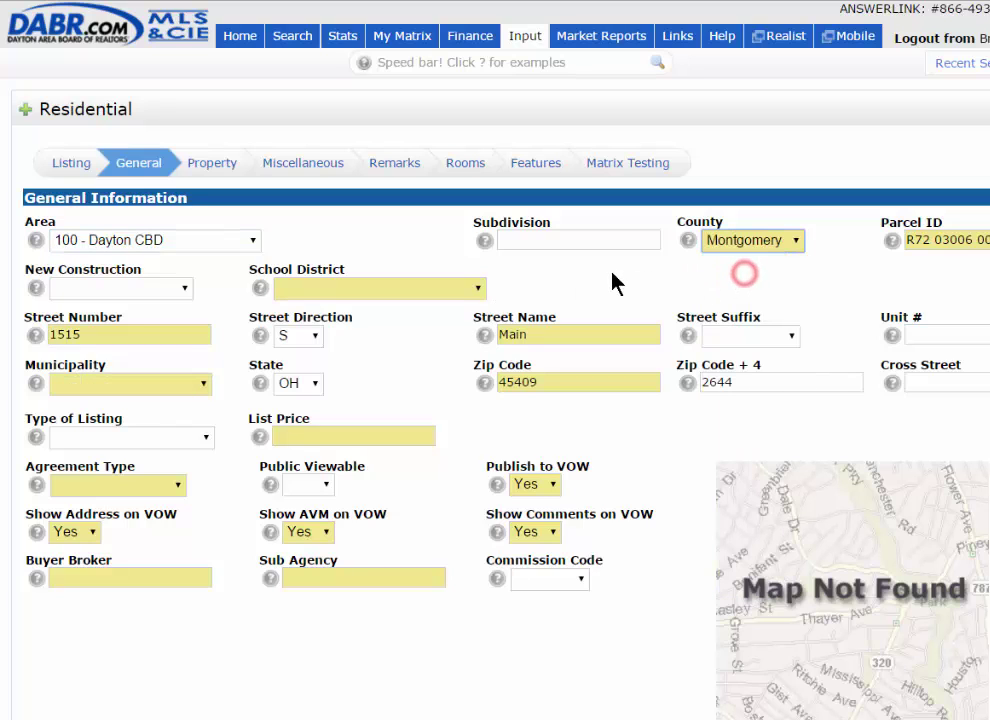
left_click(479, 290)
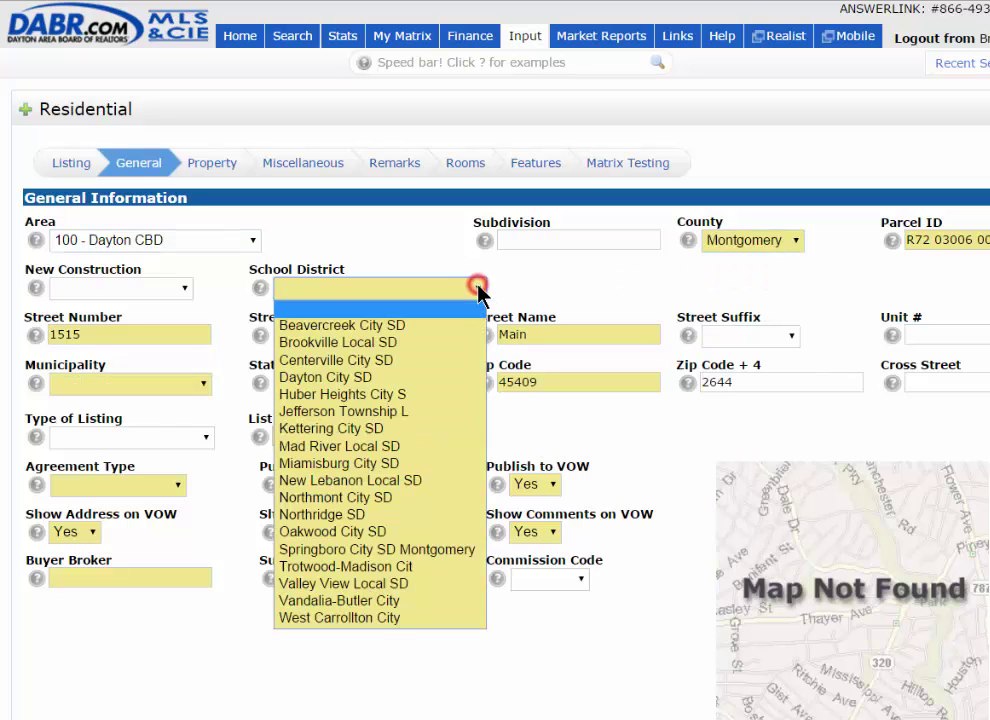
left_click(367, 380)
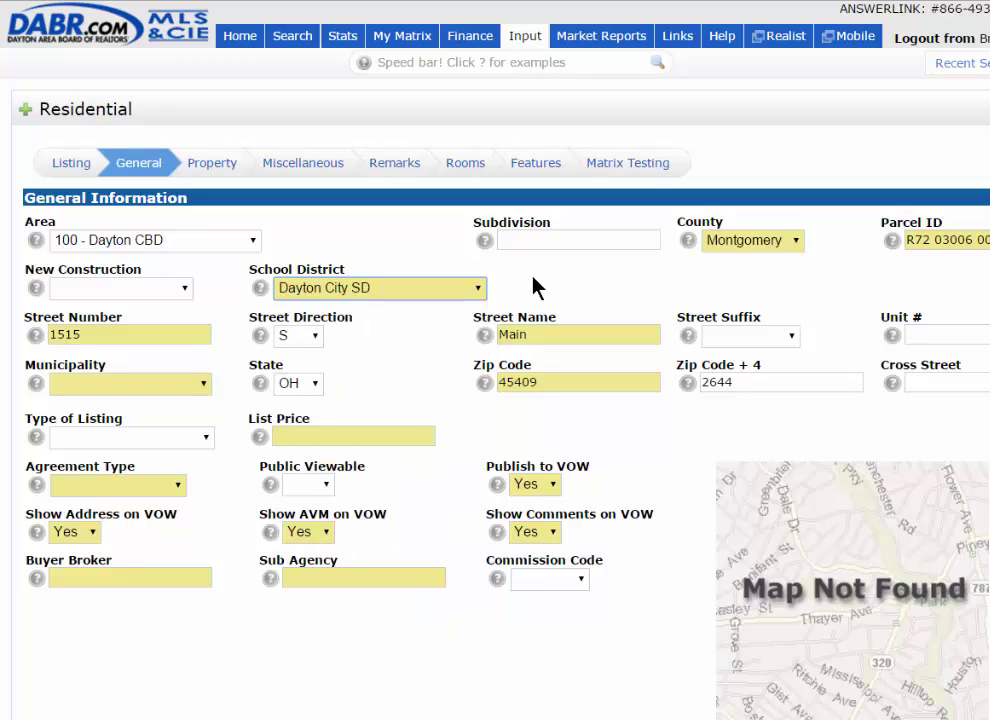
- Set the municipality to Dayton and the list price to 1000000
left_click(204, 383)
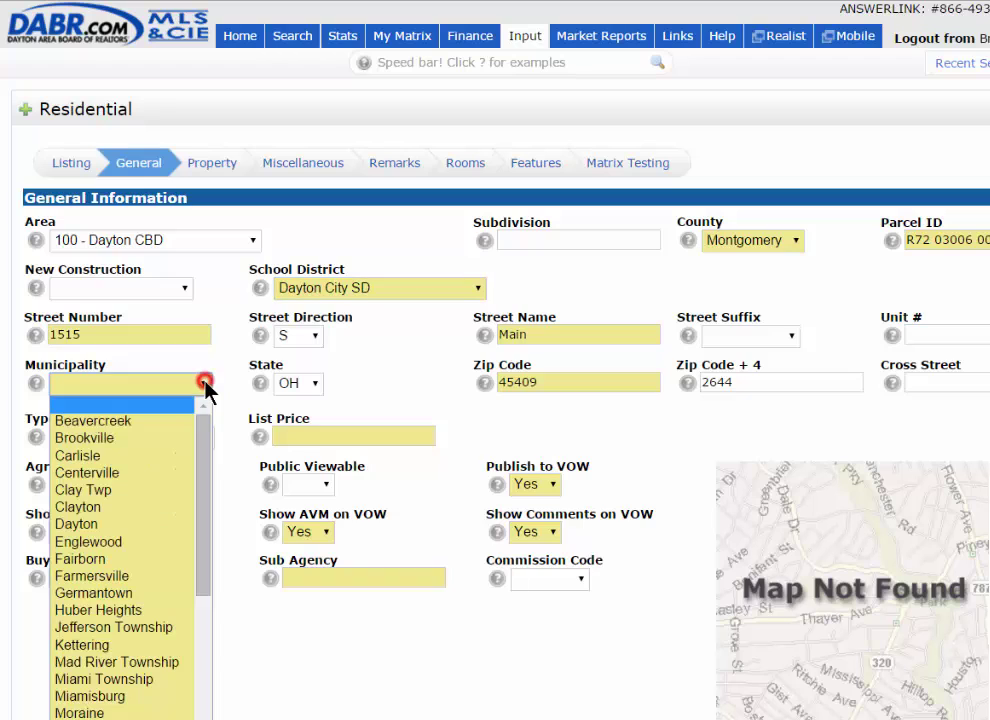
left_click(118, 522)
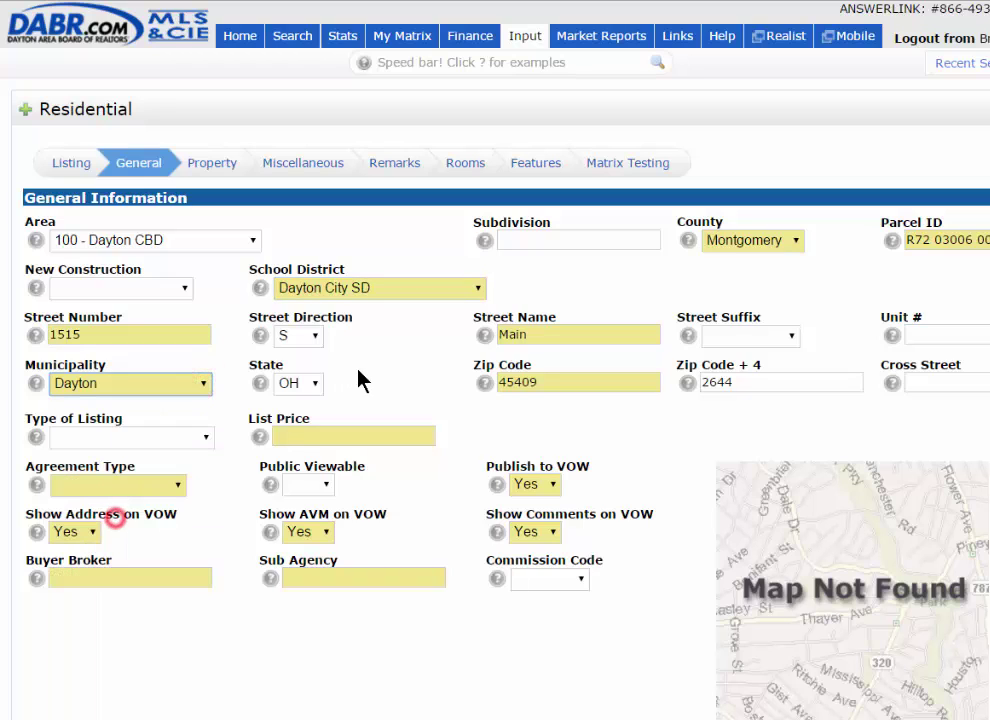
left_click(356, 430)
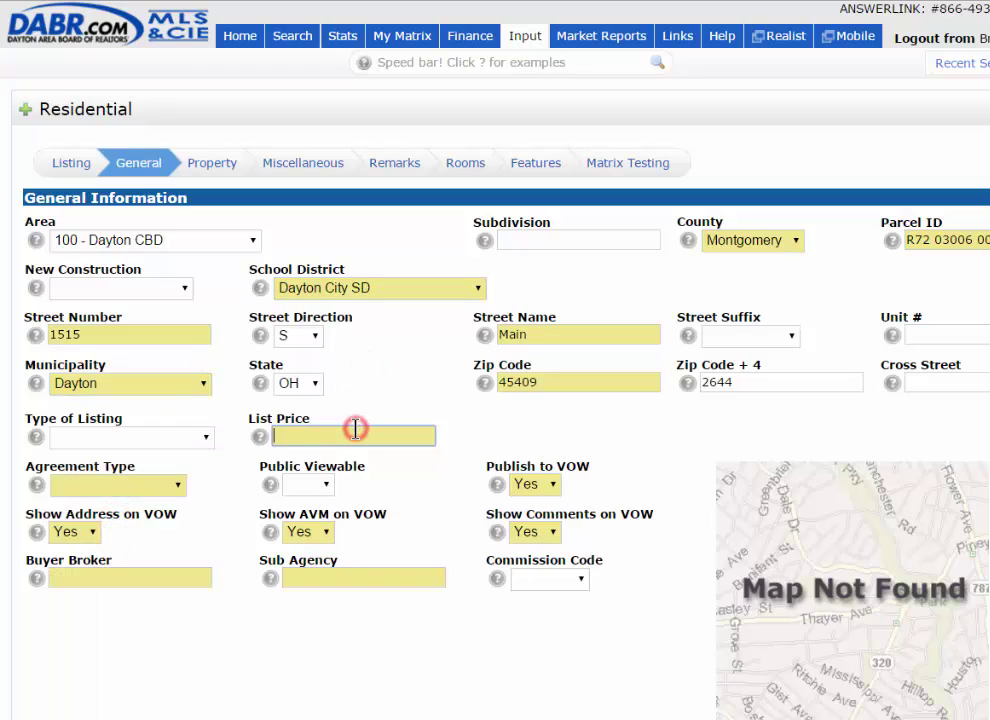
type("1000000")
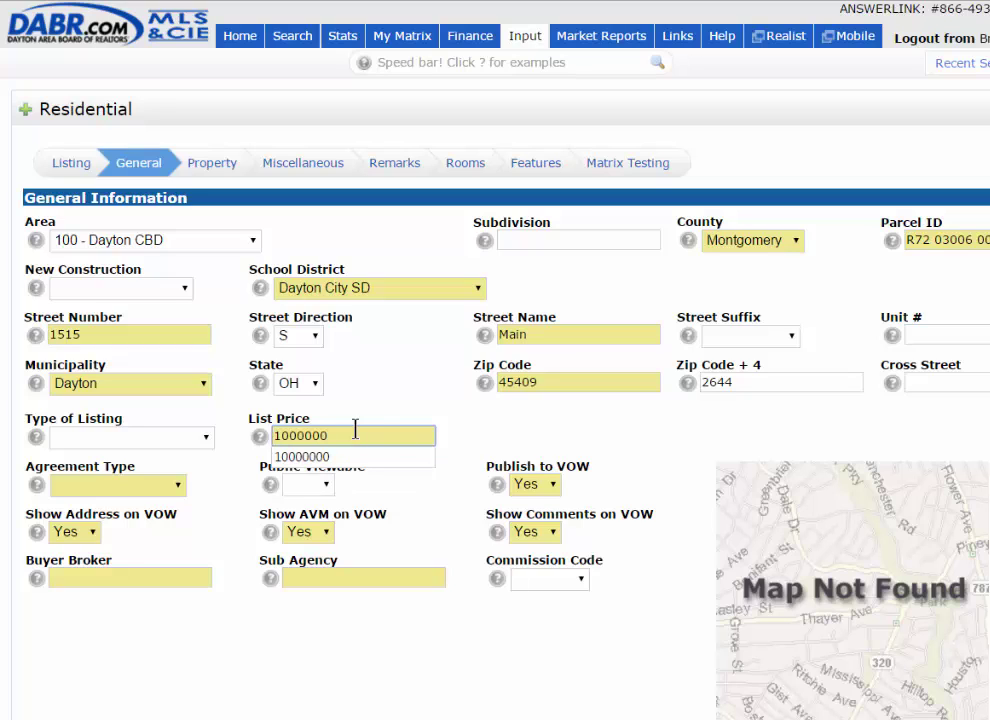
left_click(381, 313)
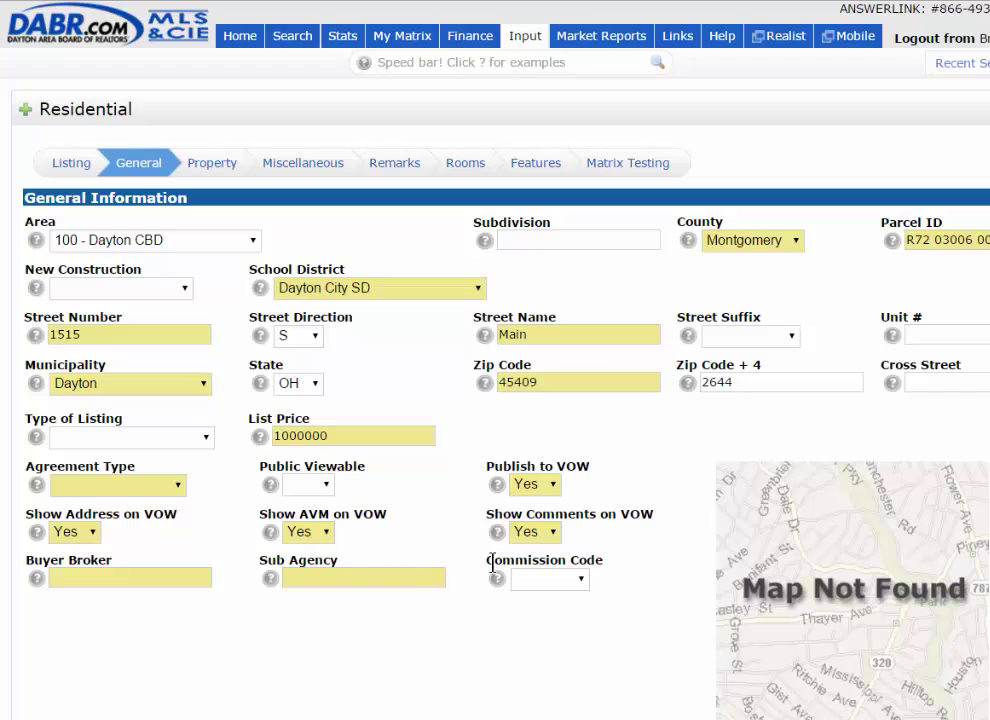
- Check the help notes for Publish to VOW and Show AVM on VOW
left_click(499, 487)
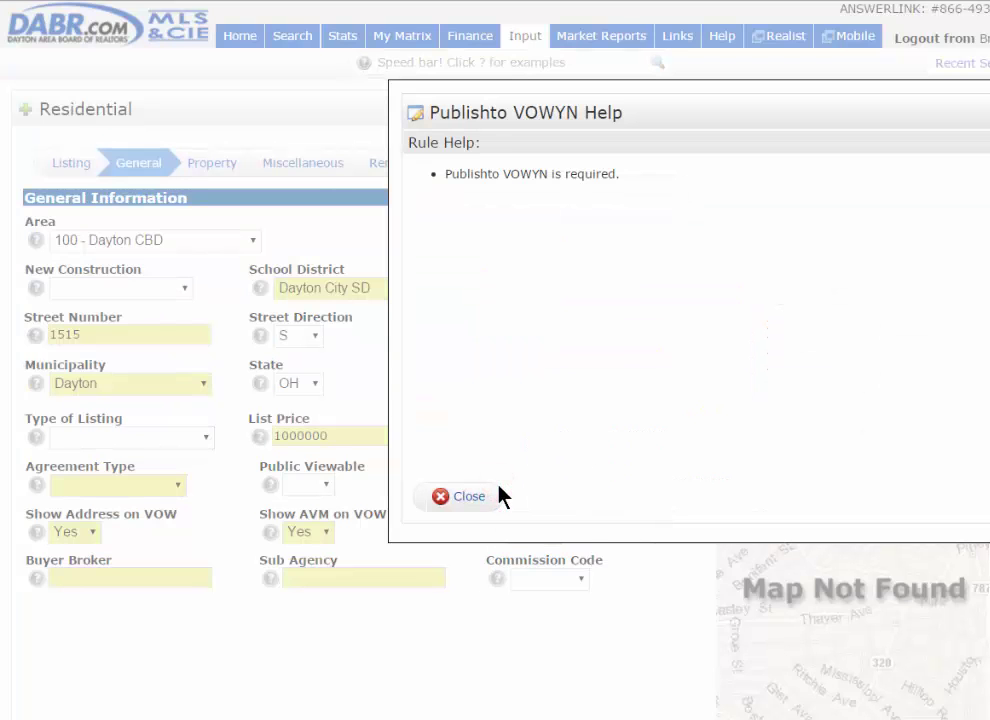
left_click(469, 500)
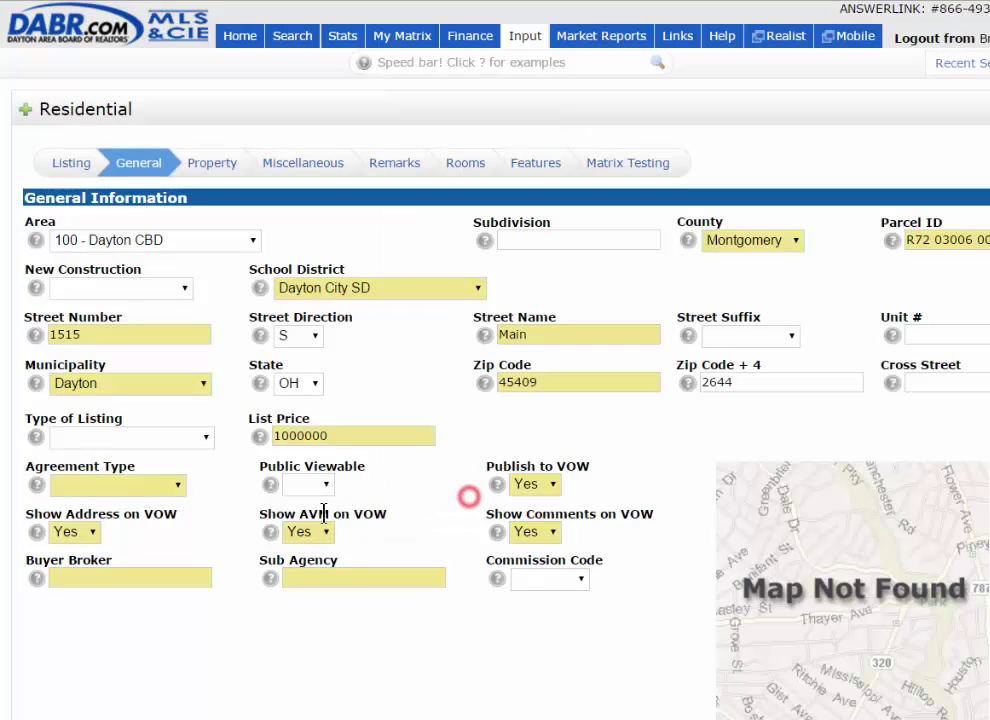
left_click(269, 532)
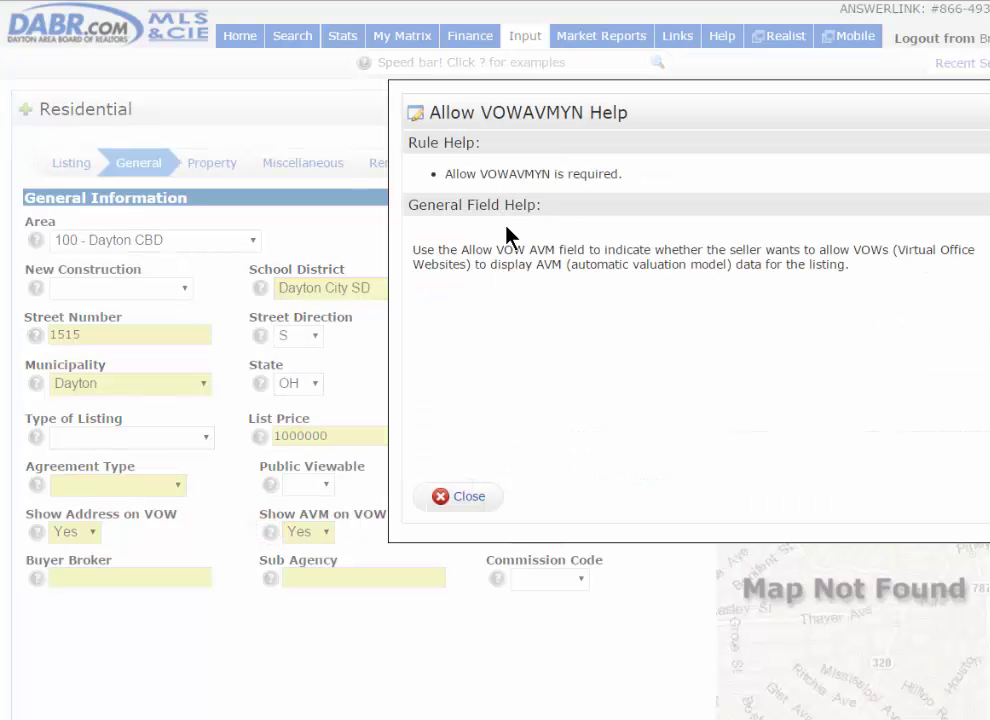
left_click(474, 500)
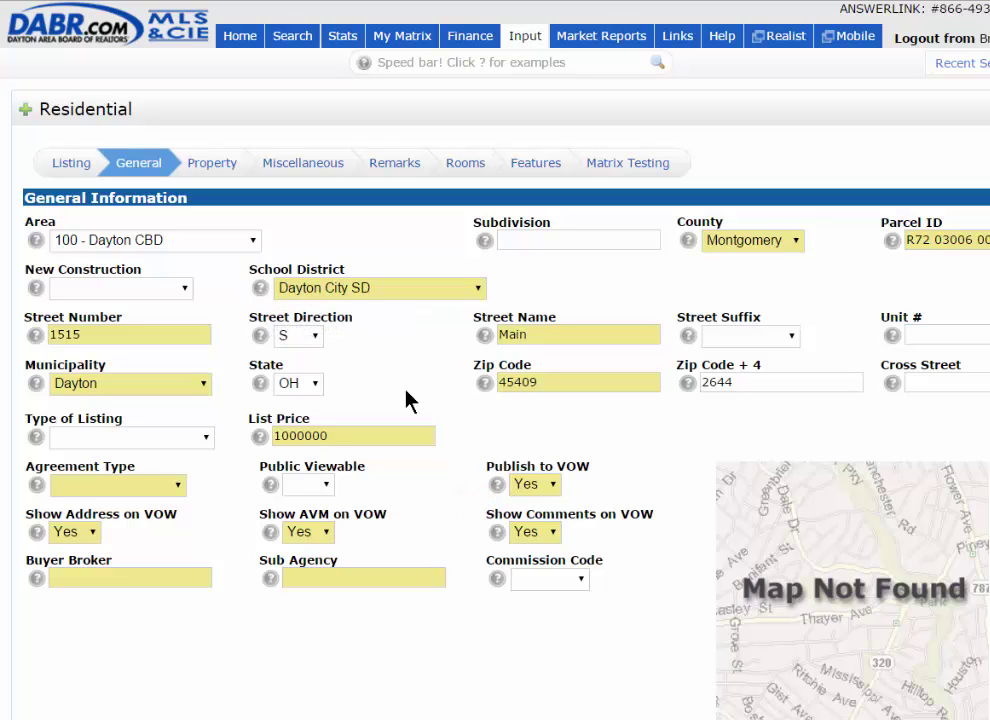
- Fill latitude 39.7379 and longitude -84.1866 from the listing address
scroll(409, 398, "down", 1)
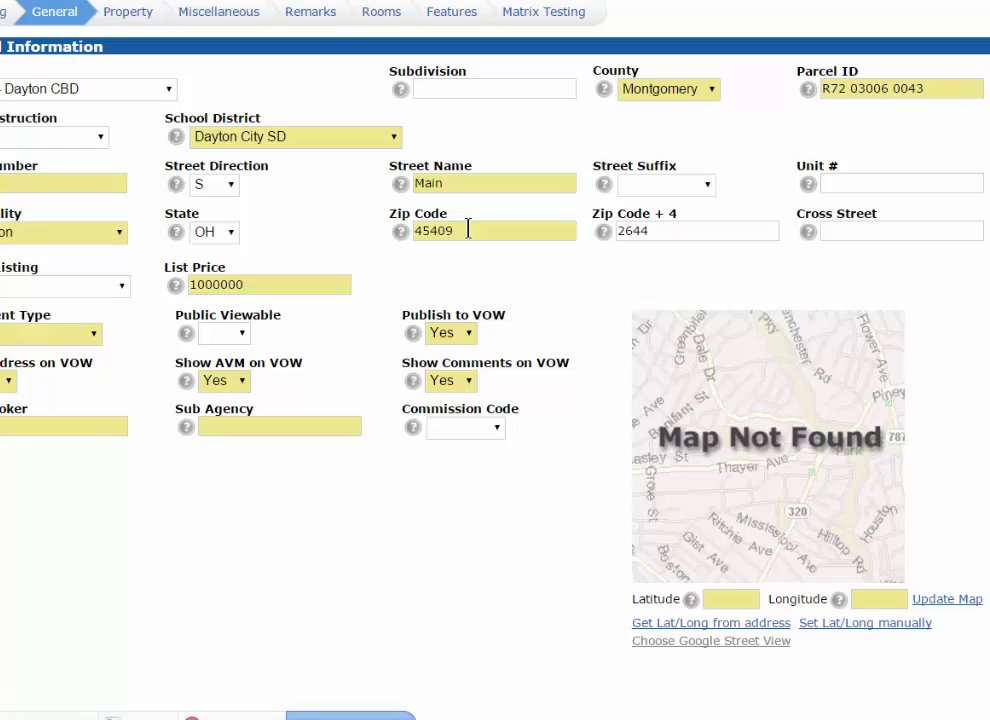
left_click(686, 624)
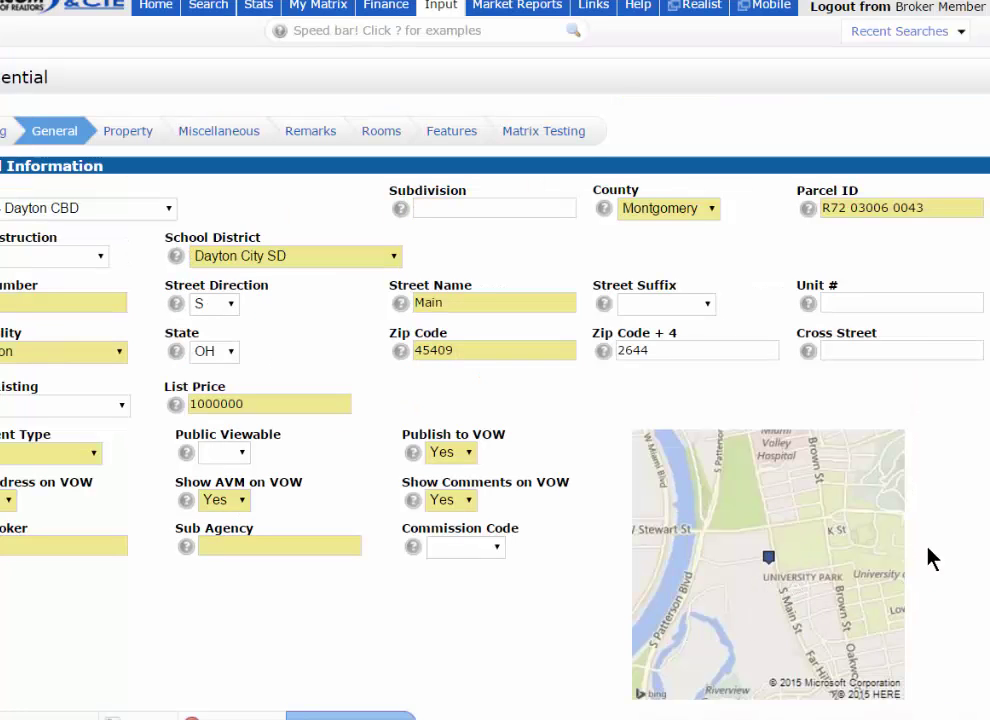
scroll(948, 549, "down", 1)
scroll(948, 549, "down", 1)
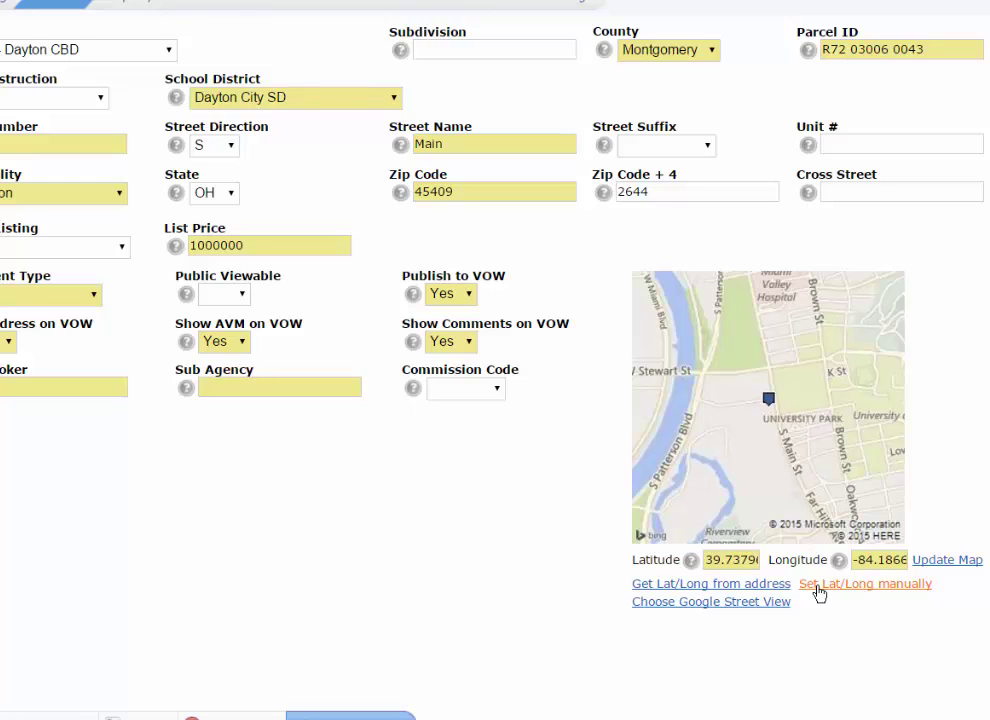
- In the manual location map, pan to Stonemill Rd and drop a pin on a parcel there
left_click(879, 584)
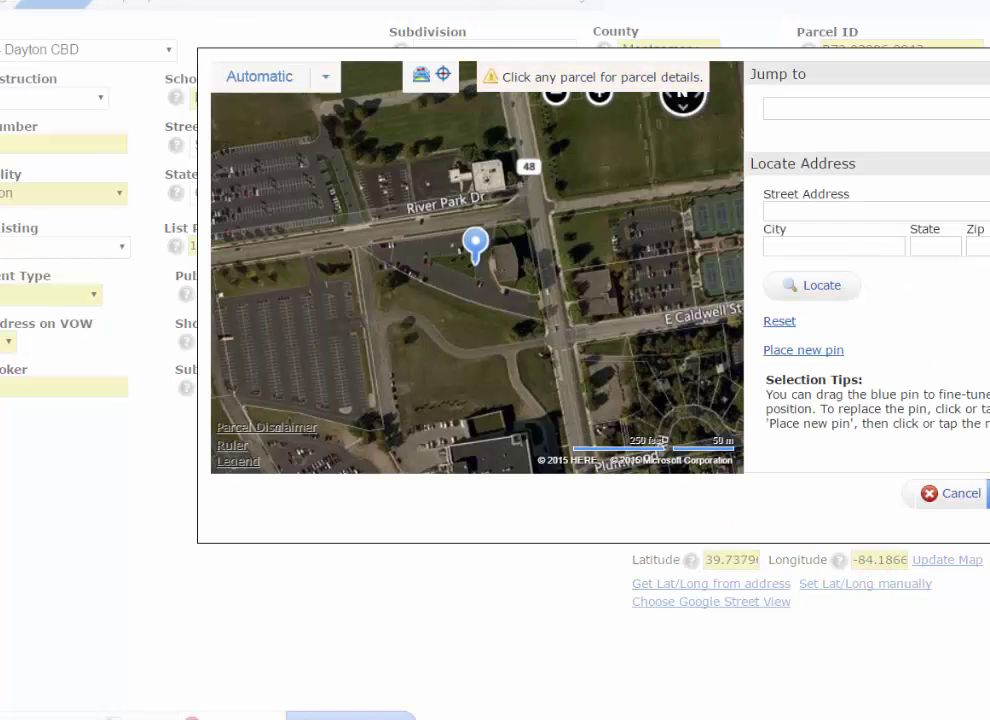
left_click_drag(960, 428, 891, 327)
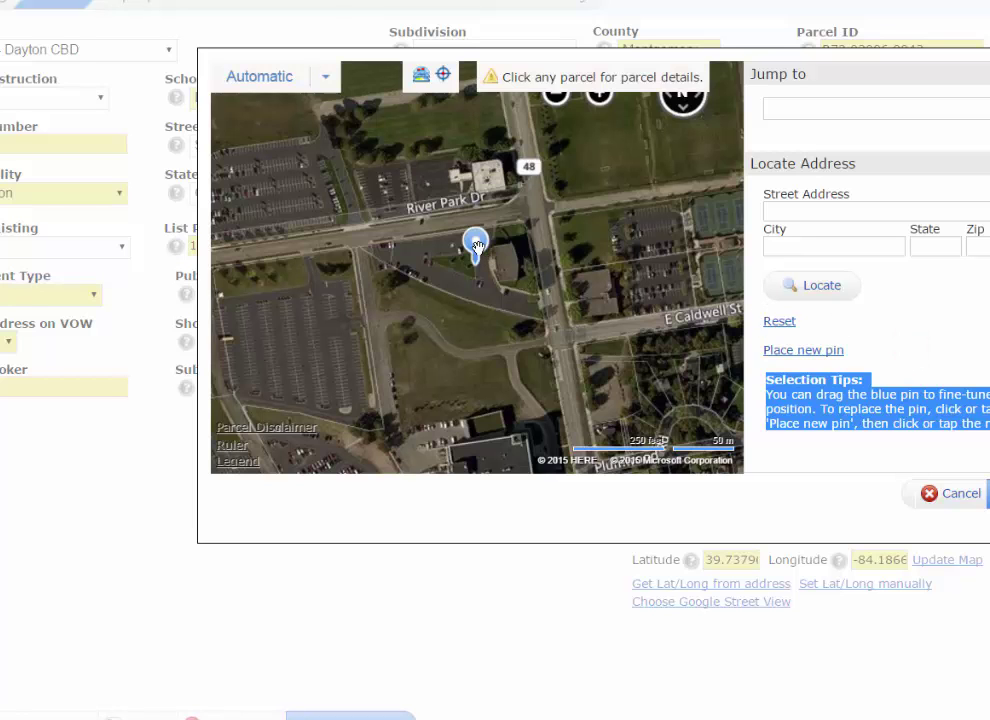
left_click_drag(477, 245, 511, 248)
left_click_drag(574, 352, 290, 250)
left_click_drag(504, 265, 564, 299)
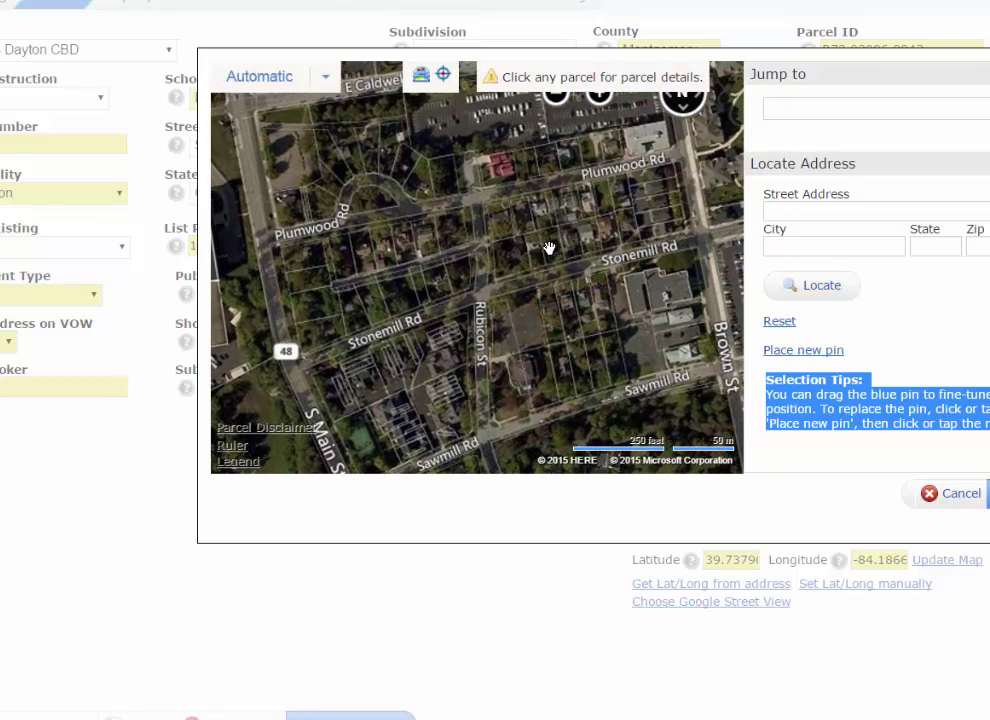
left_click(570, 247)
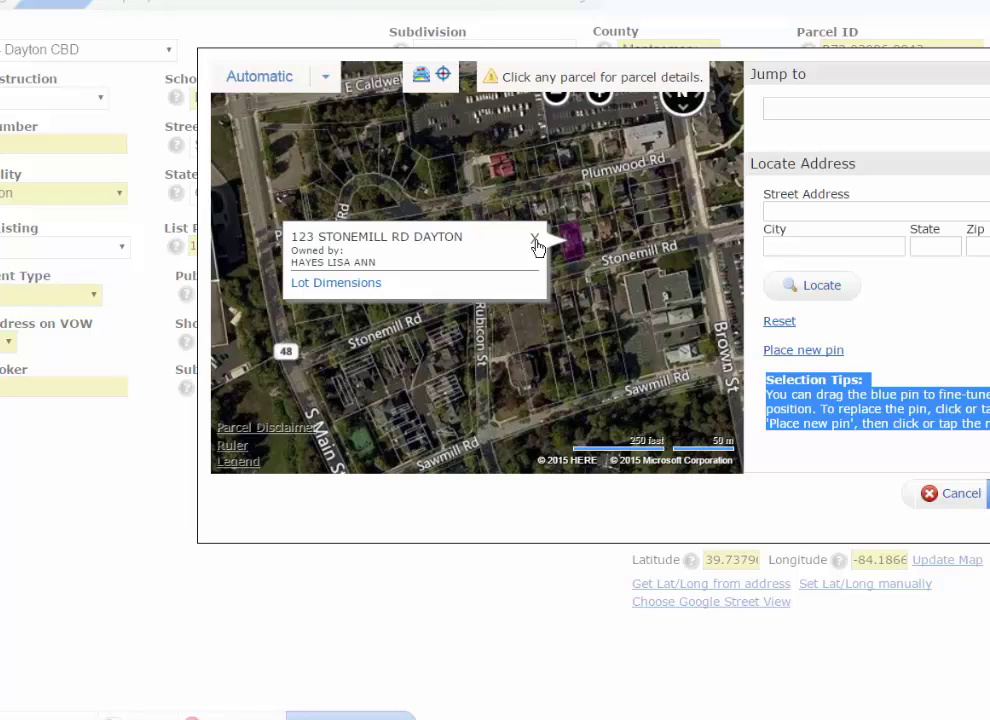
left_click(537, 242)
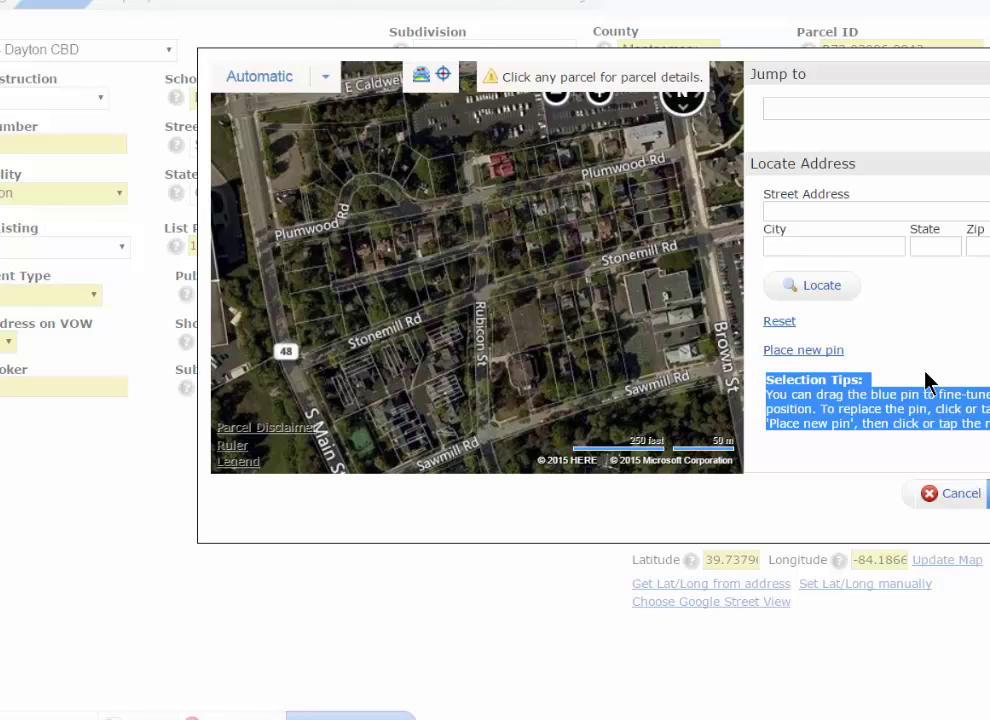
left_click(796, 354)
left_click(571, 243)
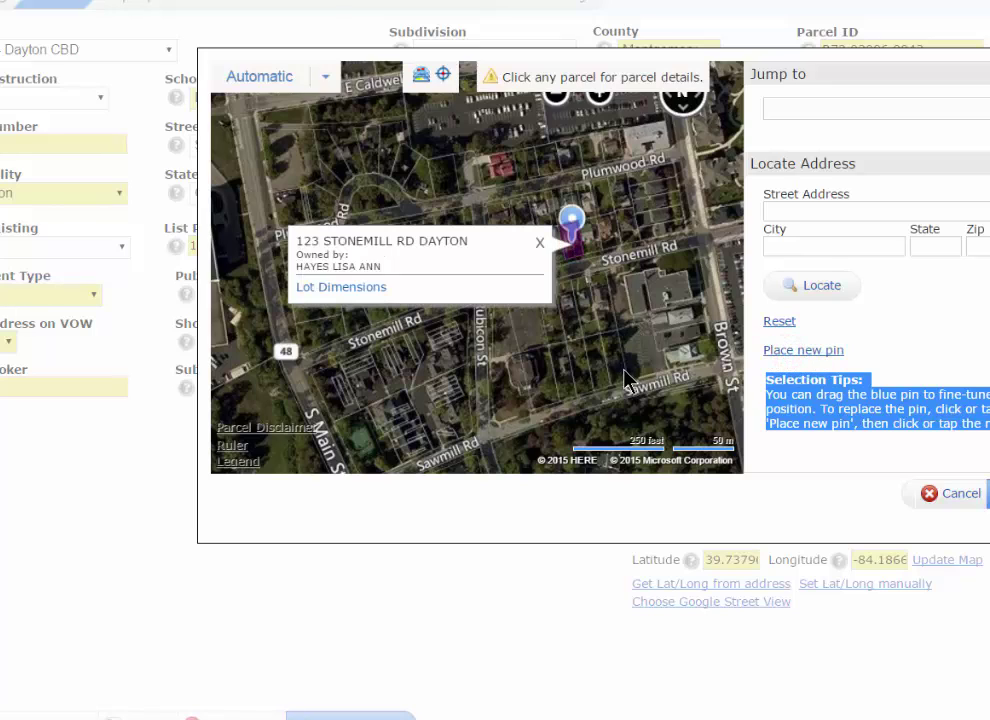
left_click(539, 241)
- Re-place the location pin on the parcel beside River Park Dr
left_click_drag(452, 304, 502, 356)
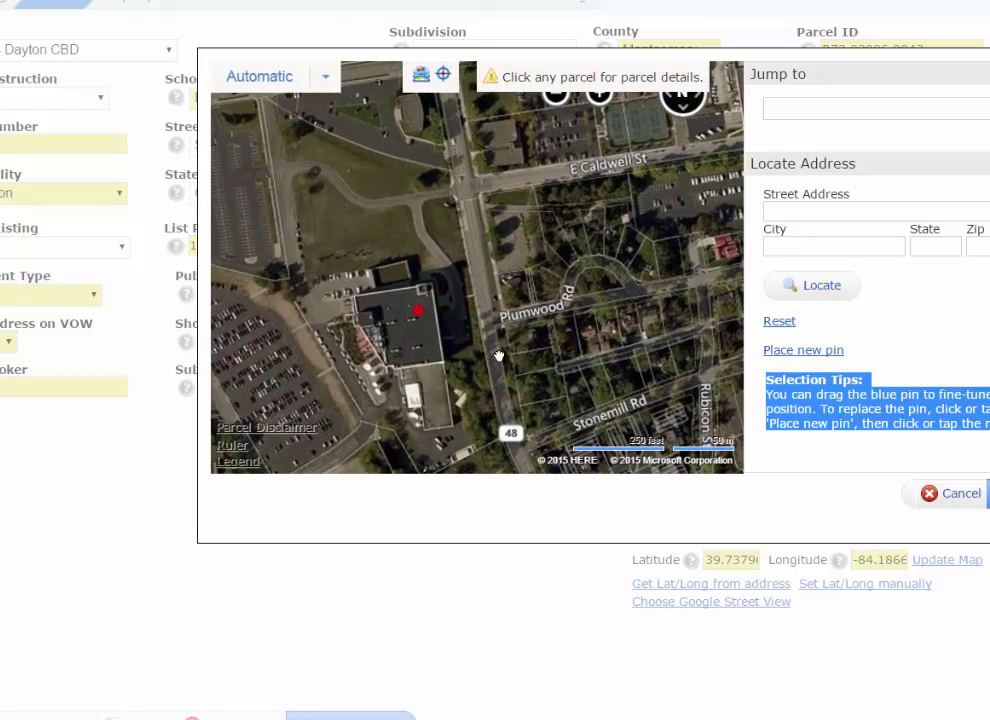
mouse_move(505, 180)
left_mouse_down()
mouse_move(510, 265)
mouse_move(472, 268)
left_mouse_up()
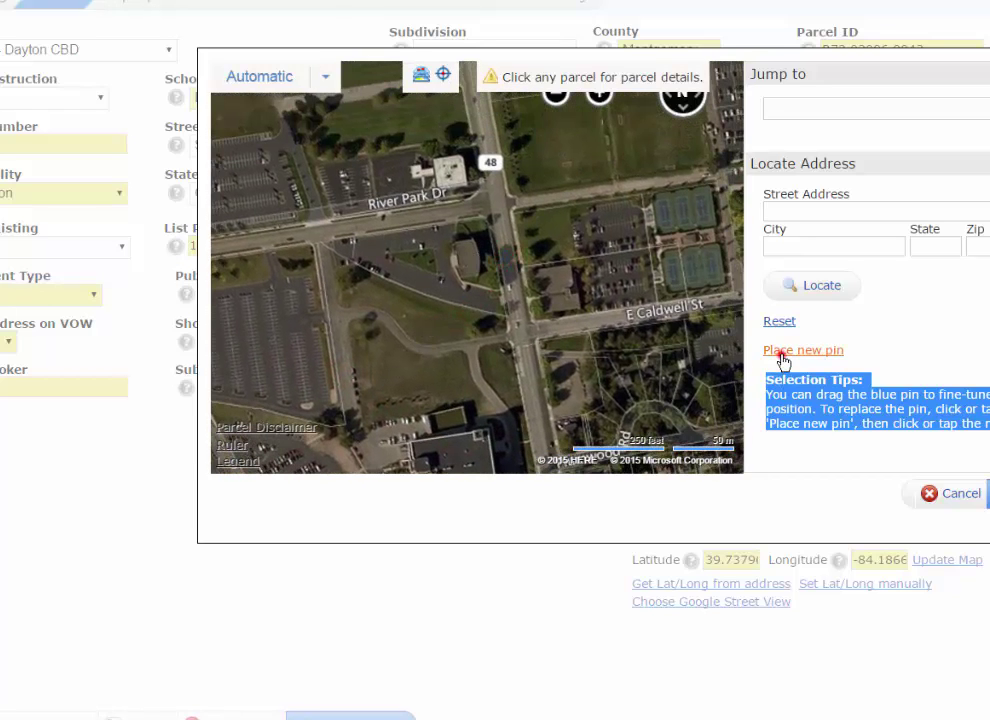
left_click(777, 350)
left_click(468, 246)
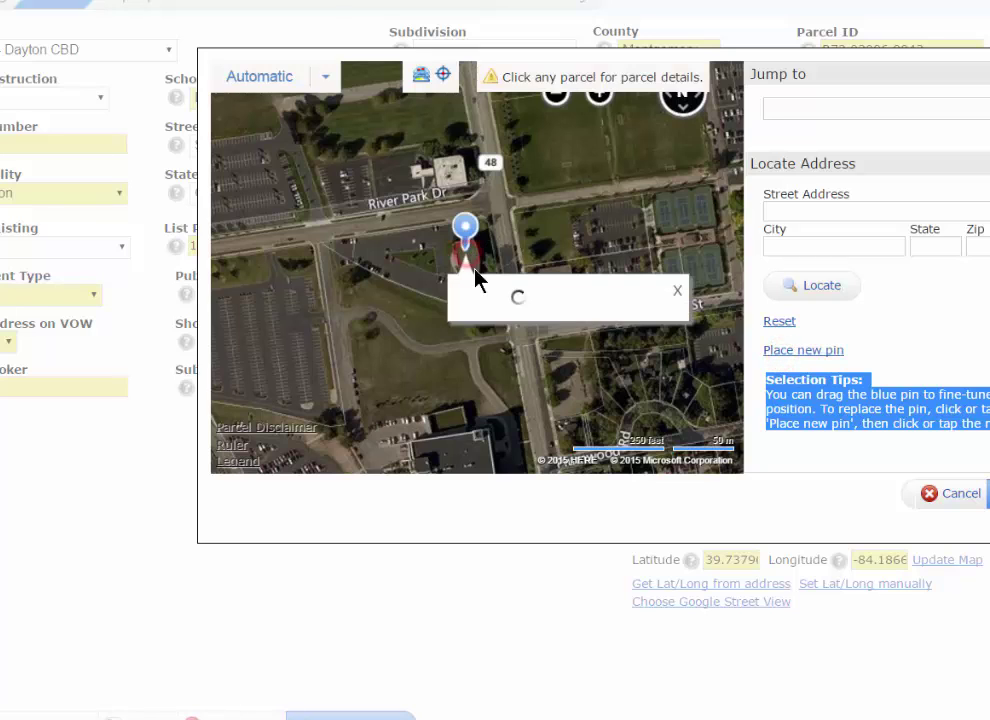
left_click(433, 250)
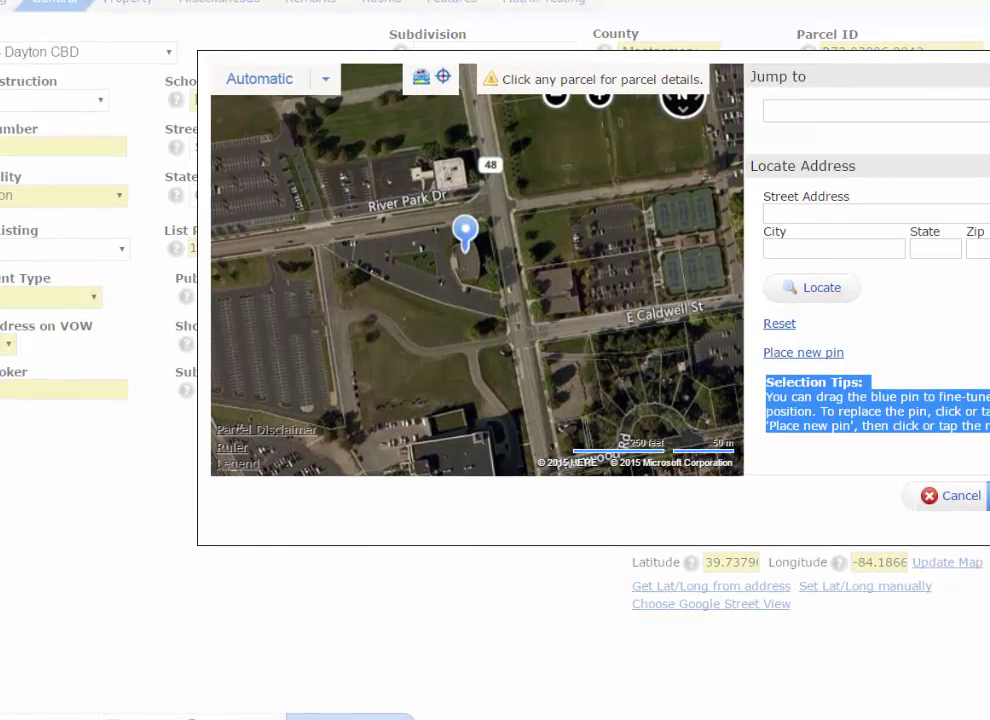
- Accept the manual pin, updating latitude and longitude to 39.7380 and -84.1863
key("Return")
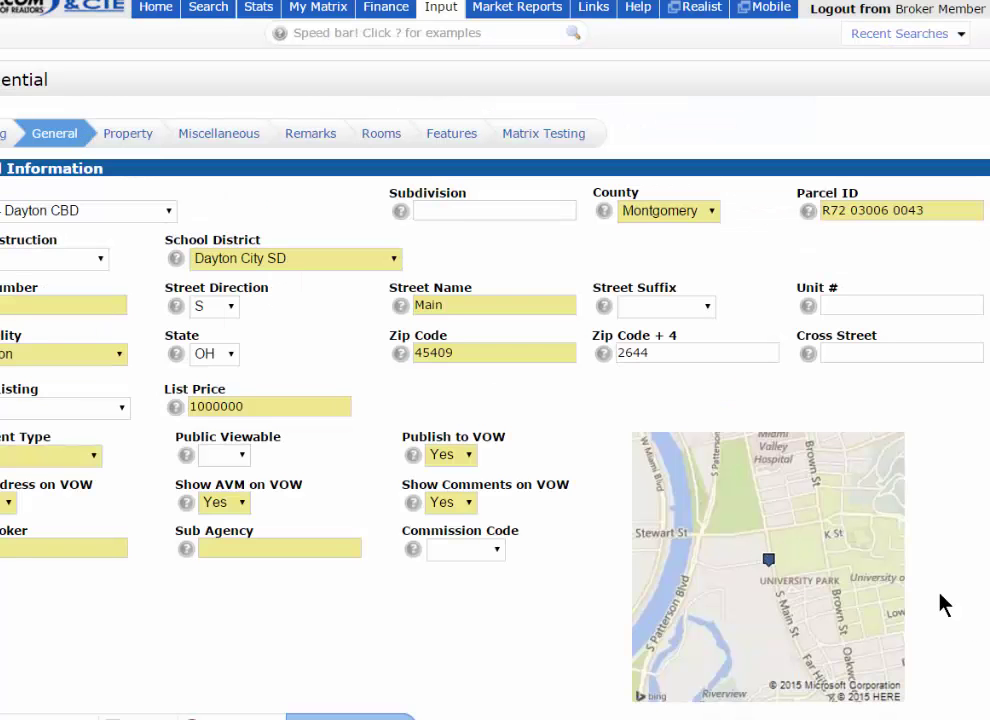
scroll(945, 603, "down", 1)
scroll(930, 476, "down", 1)
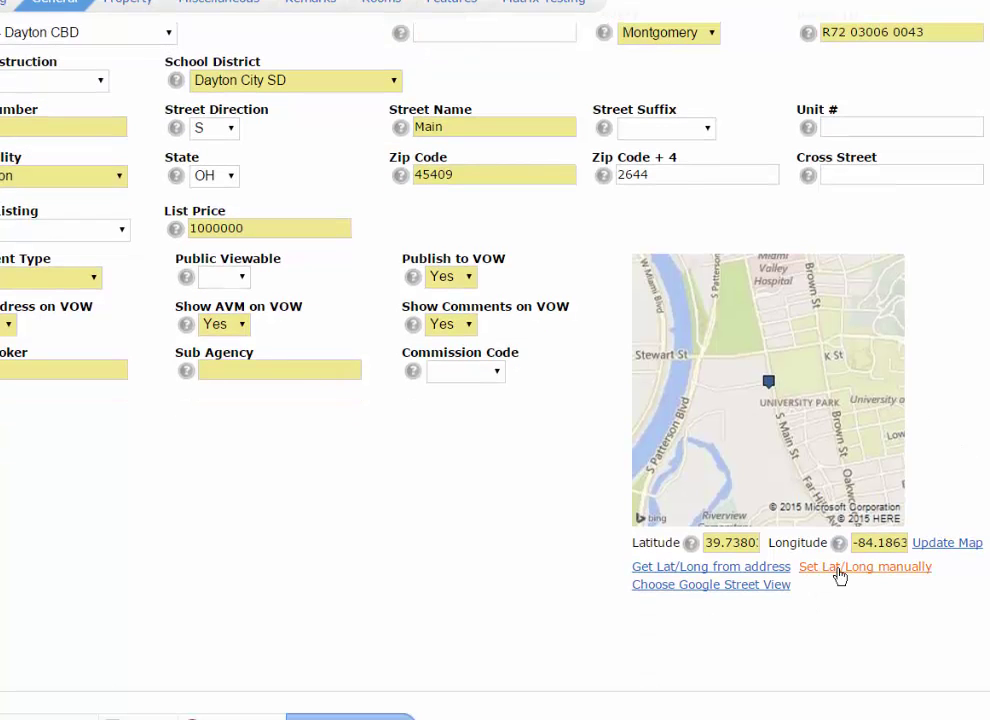
- In the Google Street View chooser, move forward along S Main St toward the building
left_click(741, 588)
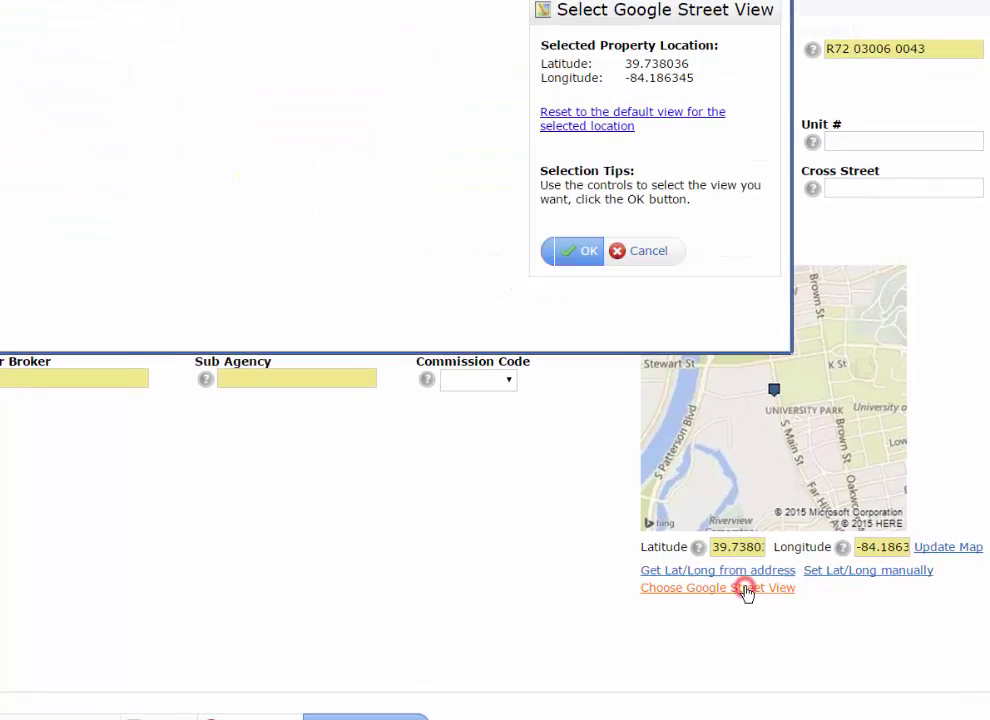
left_click_drag(363, 14, 395, 60)
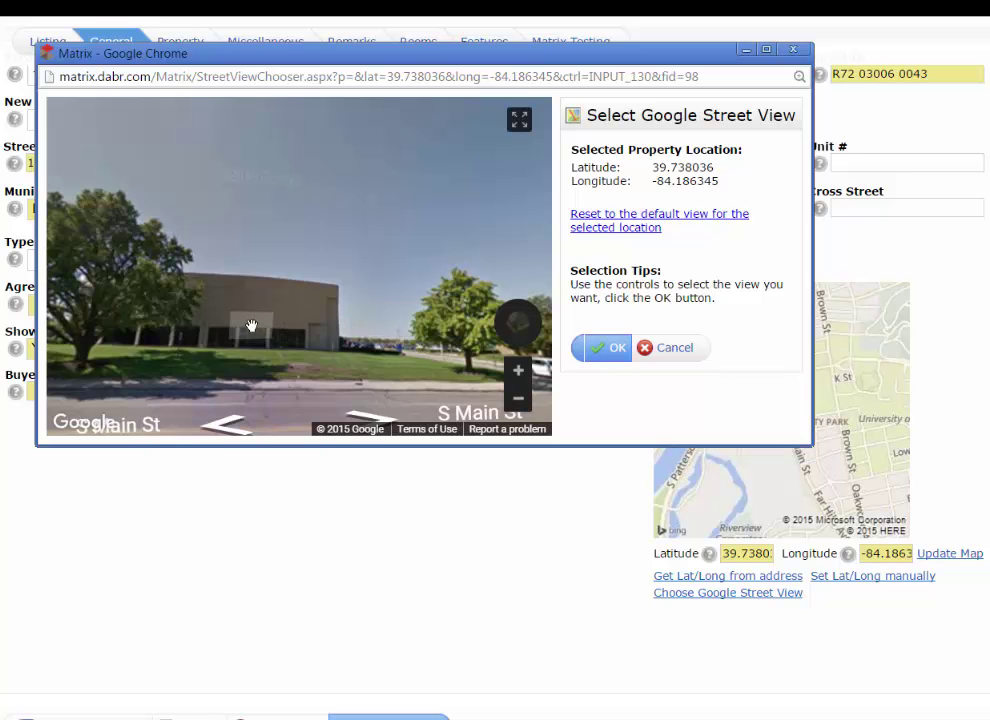
left_click_drag(251, 326, 305, 283)
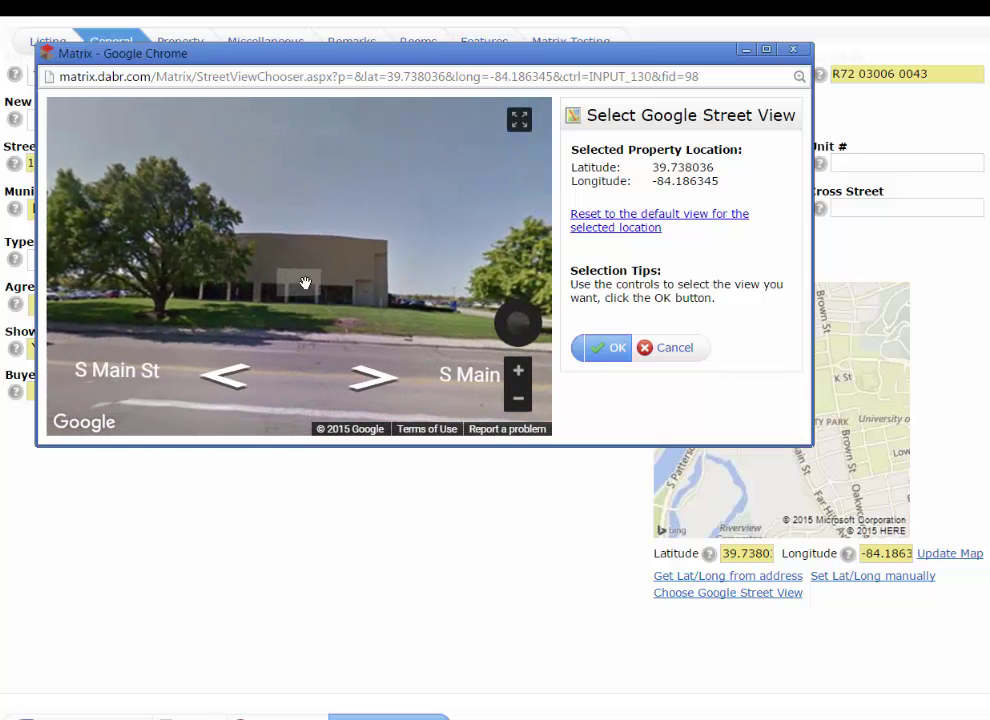
left_click(380, 380)
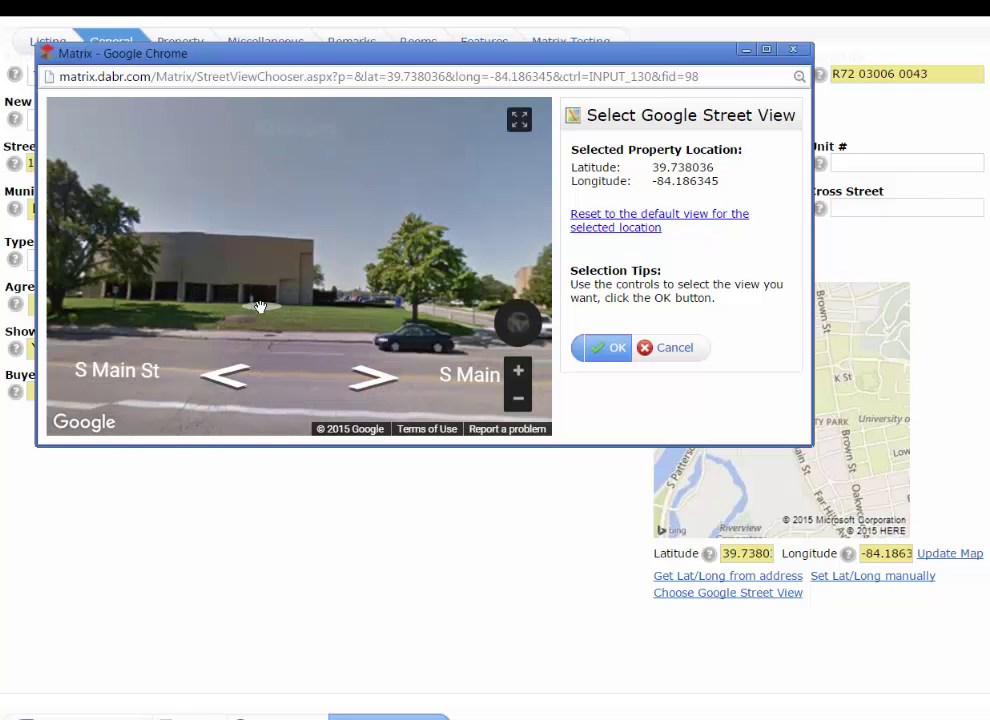
- Turn the Street View to face the tan building and zoom in on it
left_click_drag(580, 258, 228, 250)
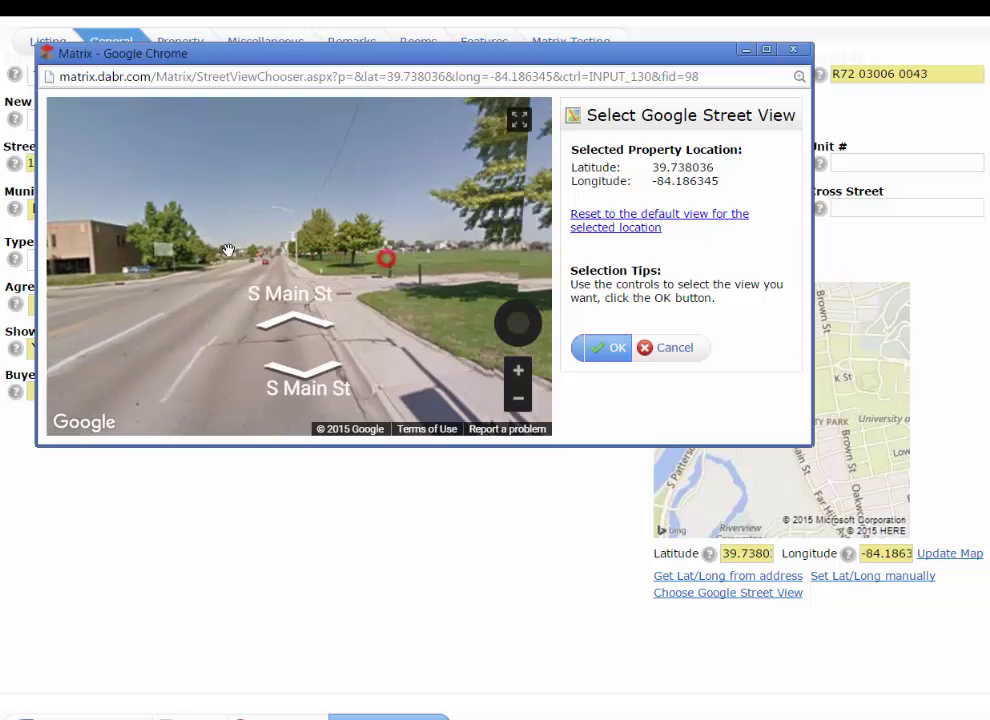
left_click_drag(420, 274, 453, 250)
left_click_drag(260, 250, 420, 252)
left_click_drag(200, 256, 254, 256)
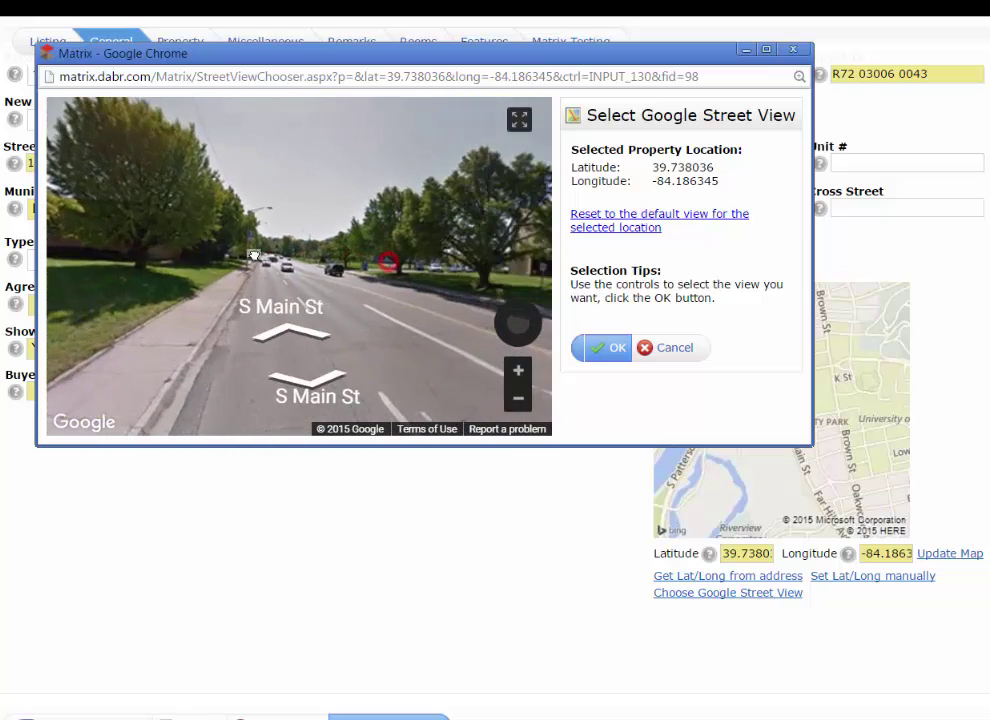
left_click_drag(469, 281, 268, 286)
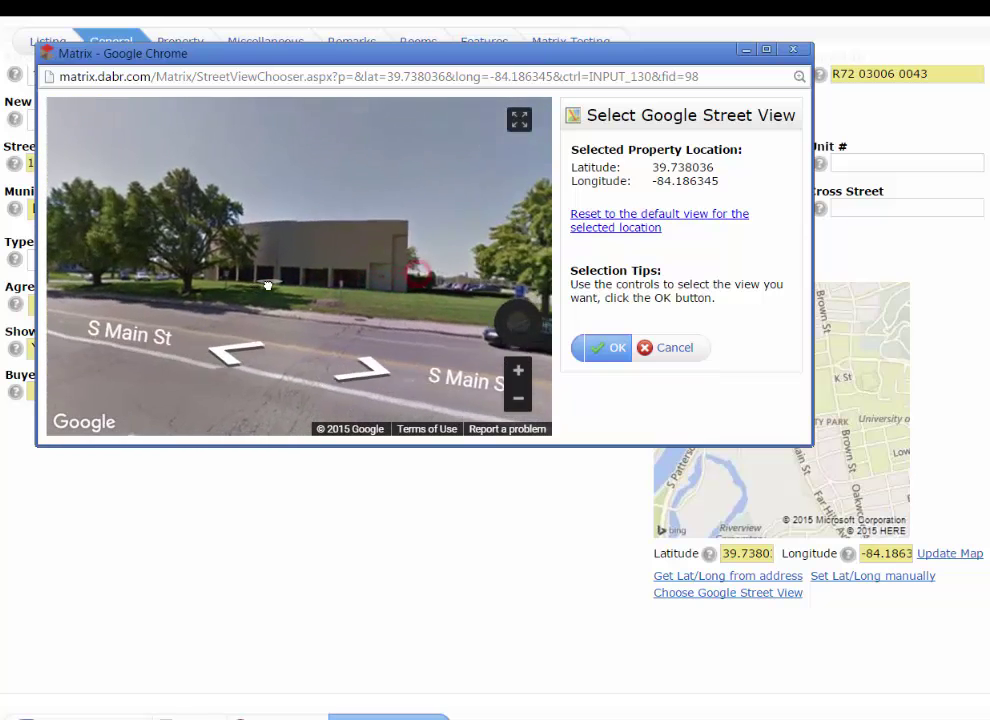
left_click(268, 286)
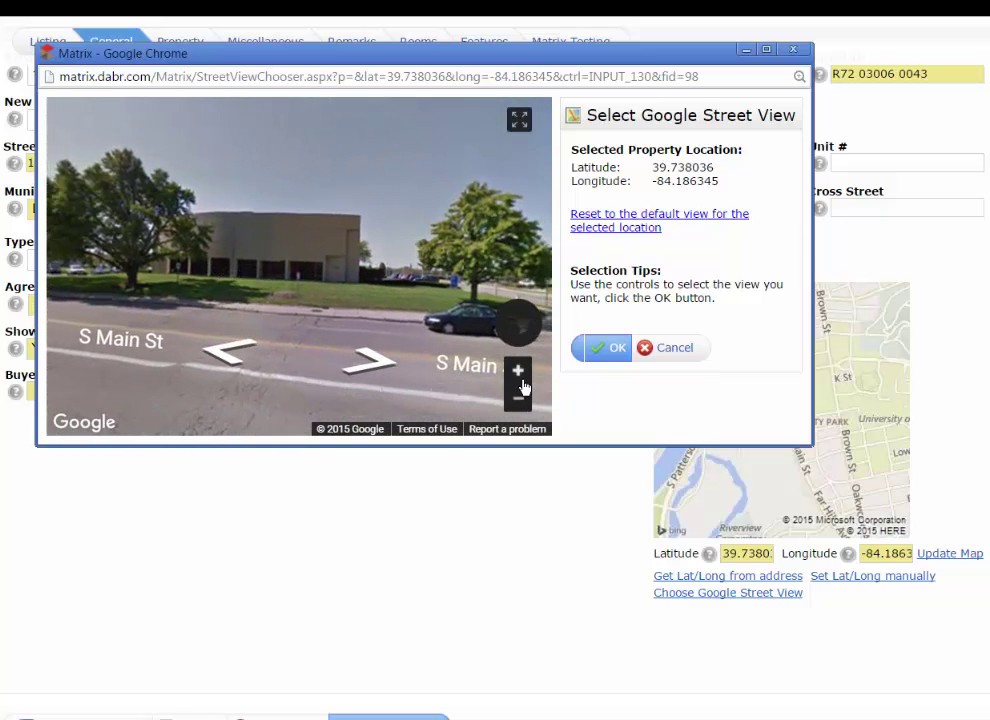
left_click(518, 376)
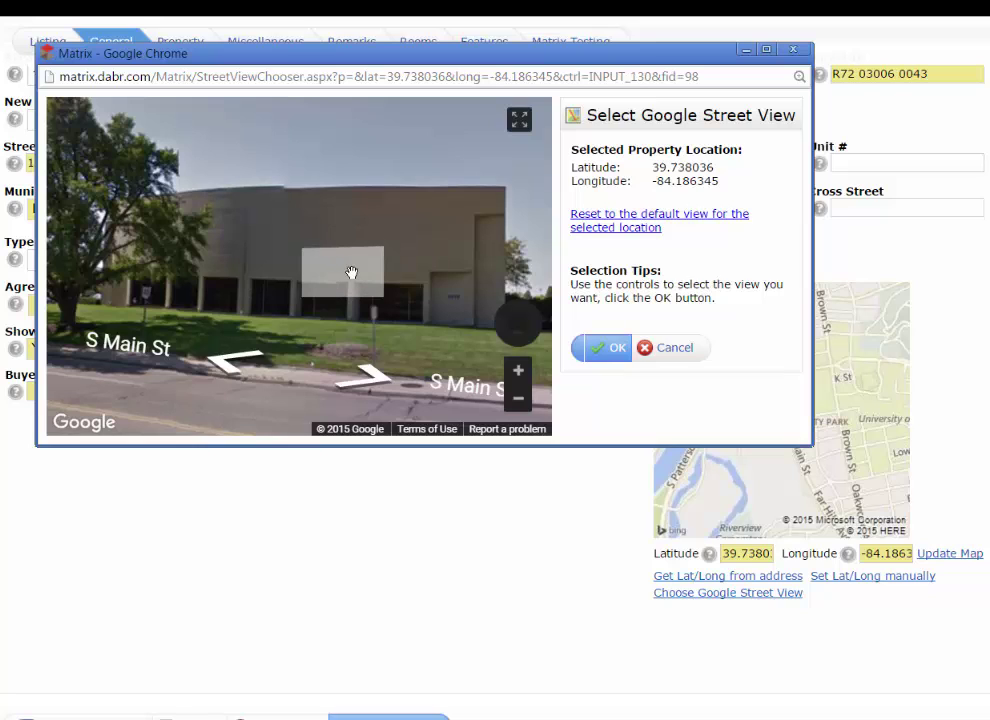
left_click(615, 349)
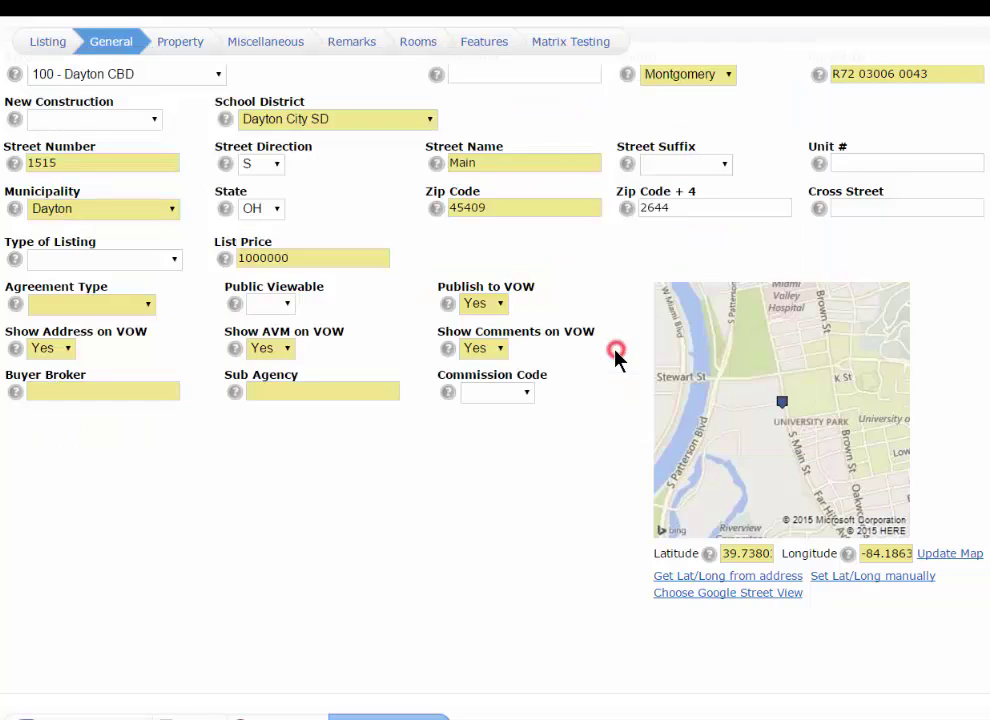
scroll(620, 355, "up", 2)
scroll(911, 424, "down", 2)
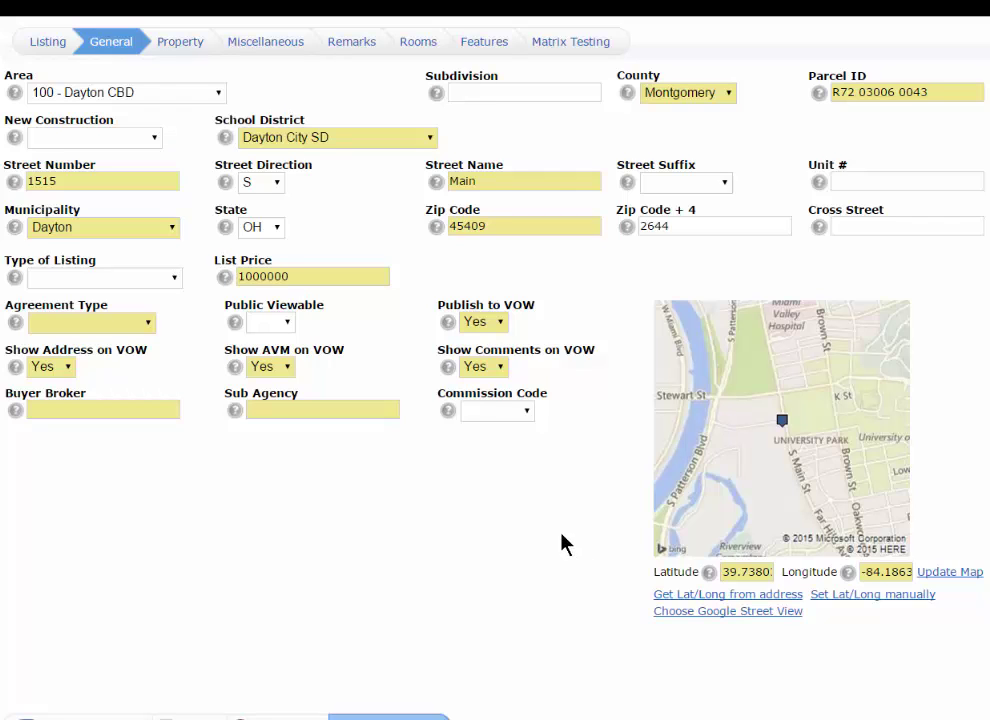
scroll(563, 543, "down", 1)
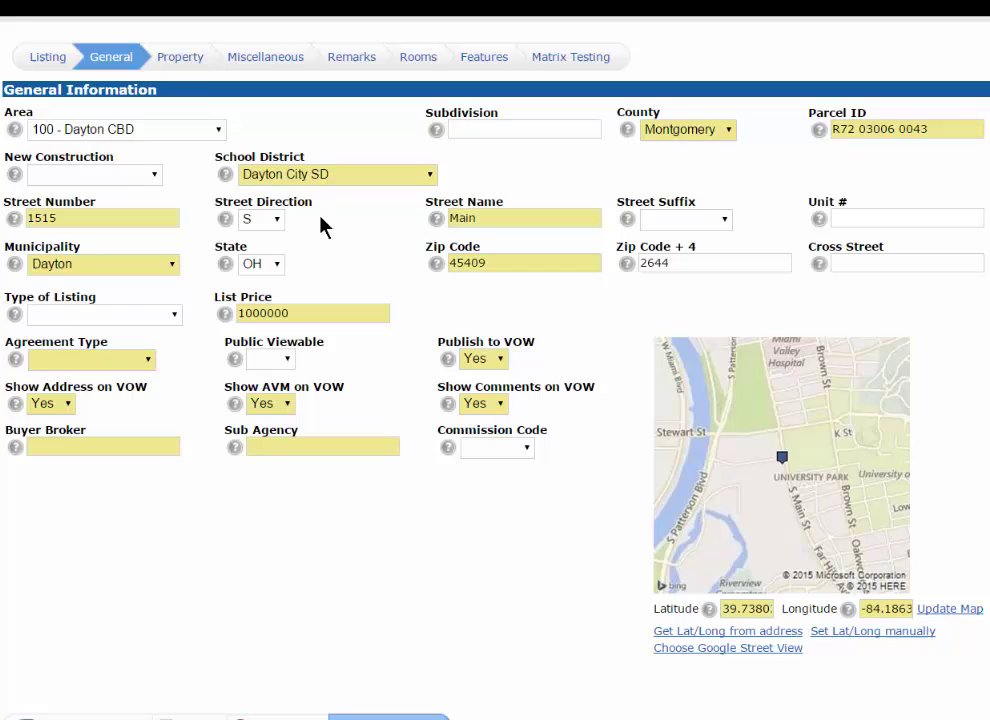
- Move through the Property, Miscellaneous and Remarks / Directions sections to the Rooms section
left_click(184, 60)
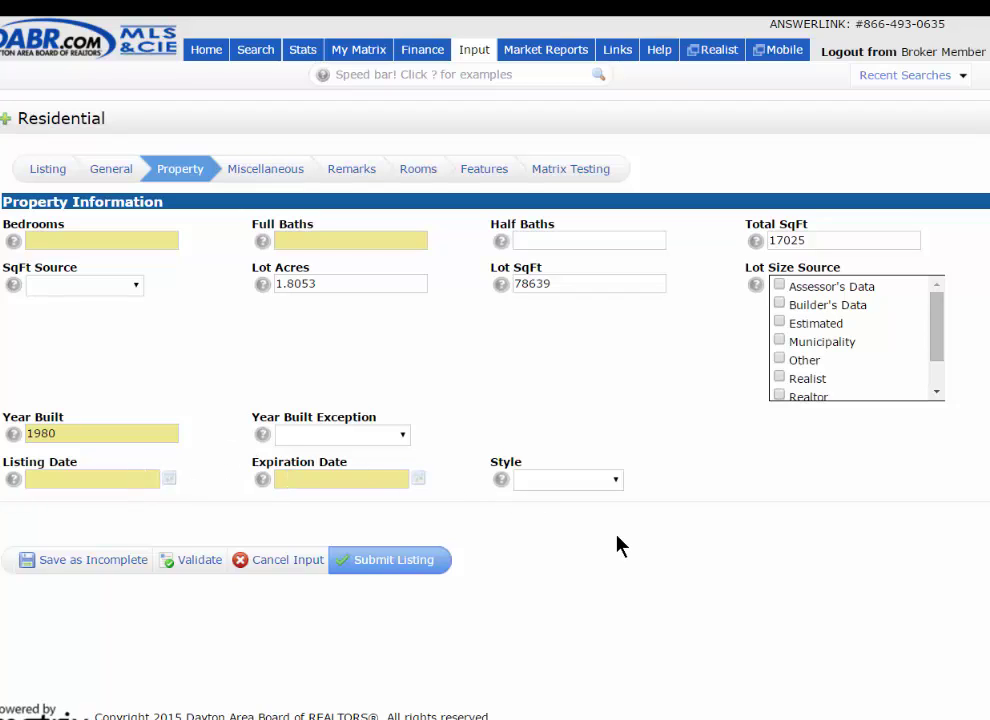
left_click(255, 171)
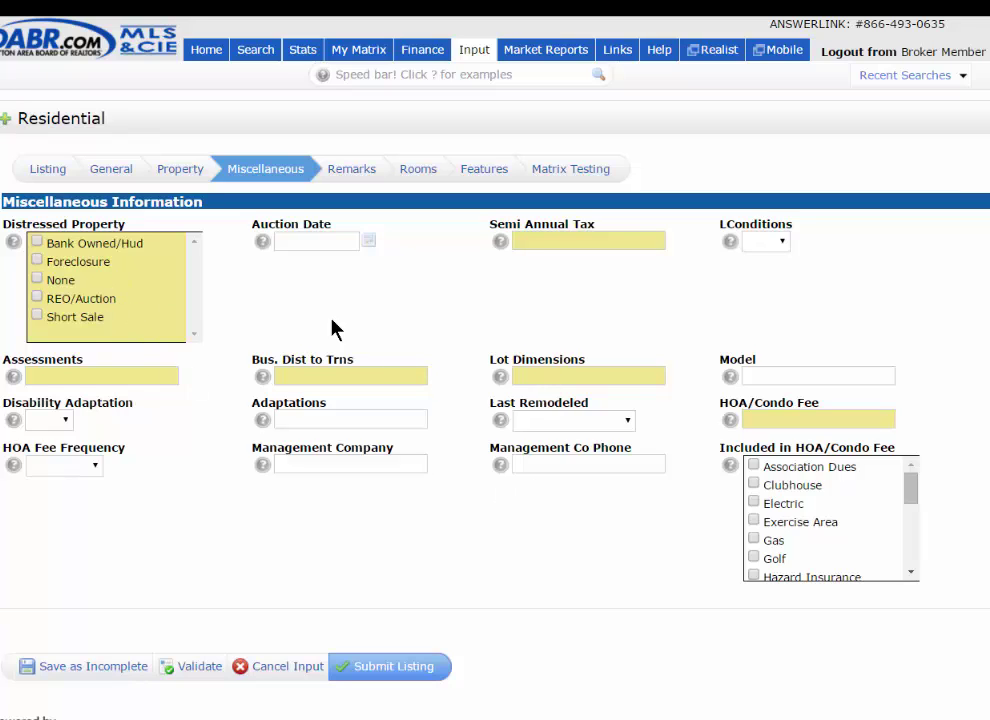
left_click(358, 172)
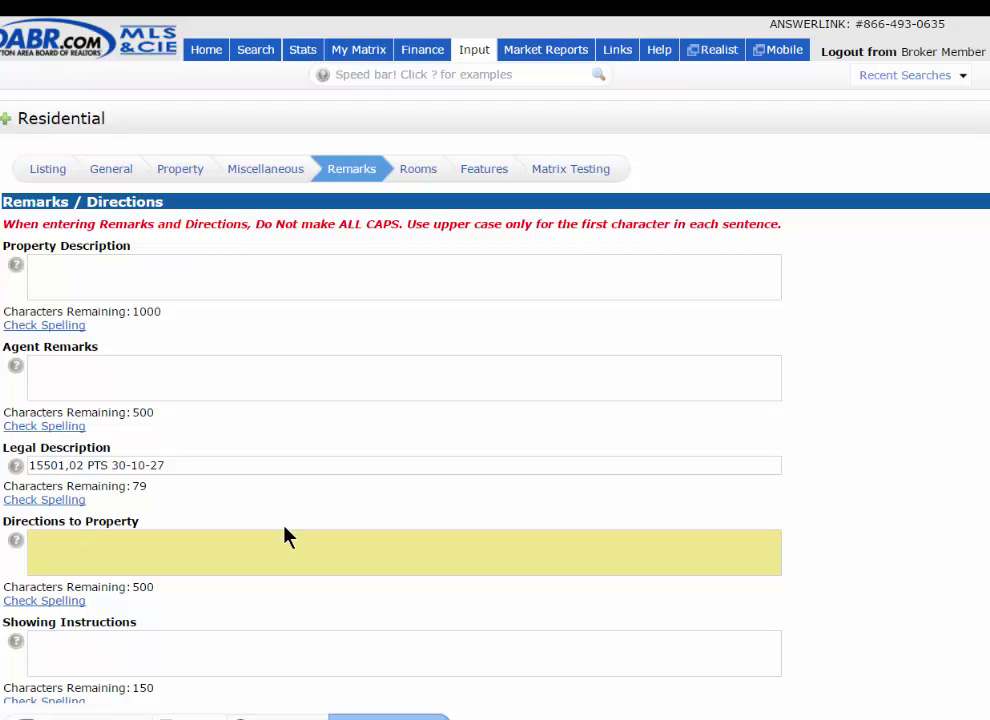
left_click(412, 170)
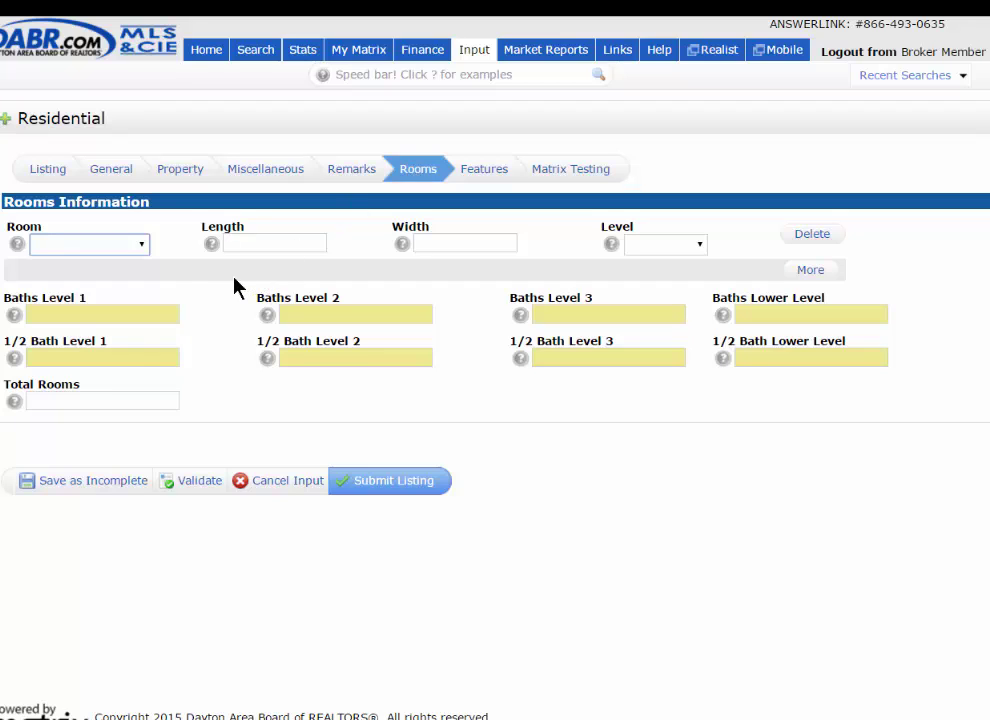
- Add a Family Room measuring 12 by 10 on the First level
left_click(142, 247)
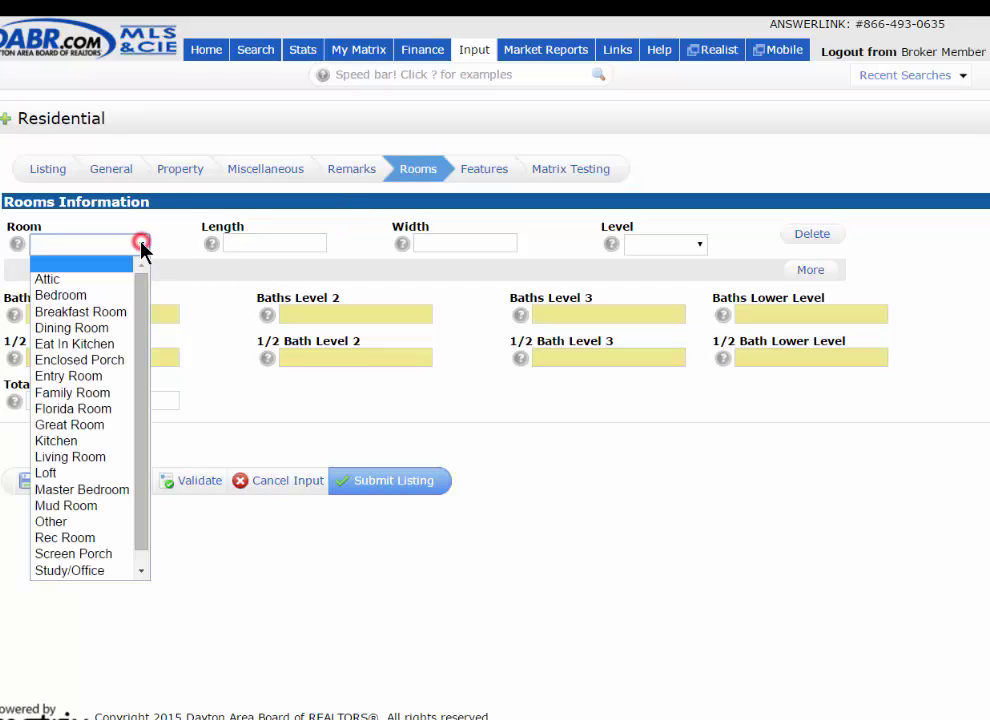
left_click(85, 393)
left_click(270, 245)
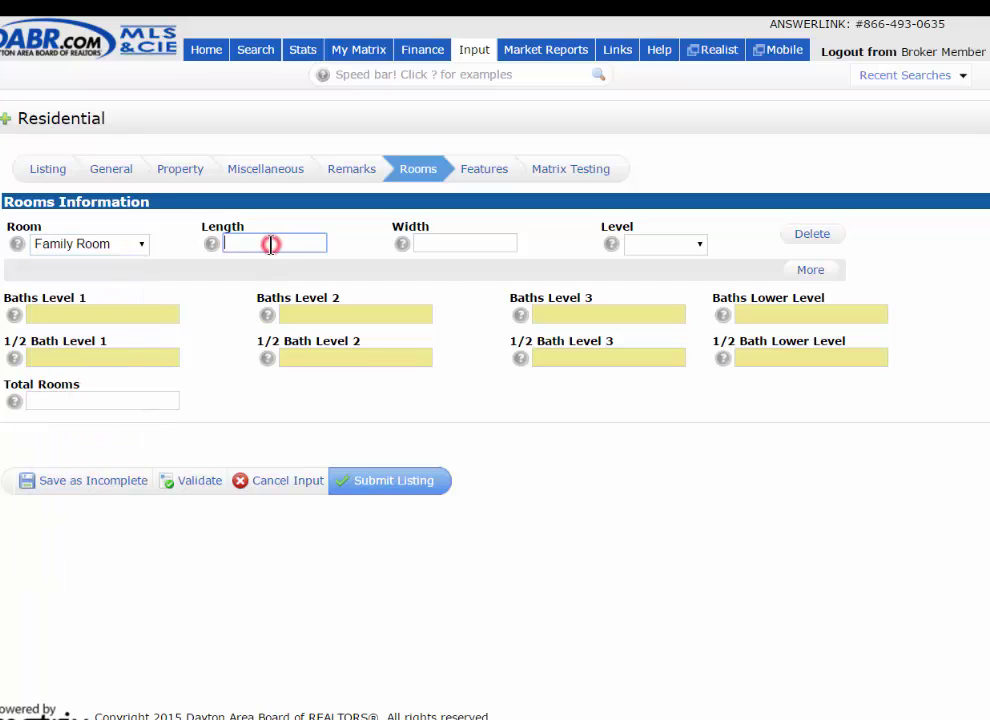
left_click(467, 243)
left_click(663, 245)
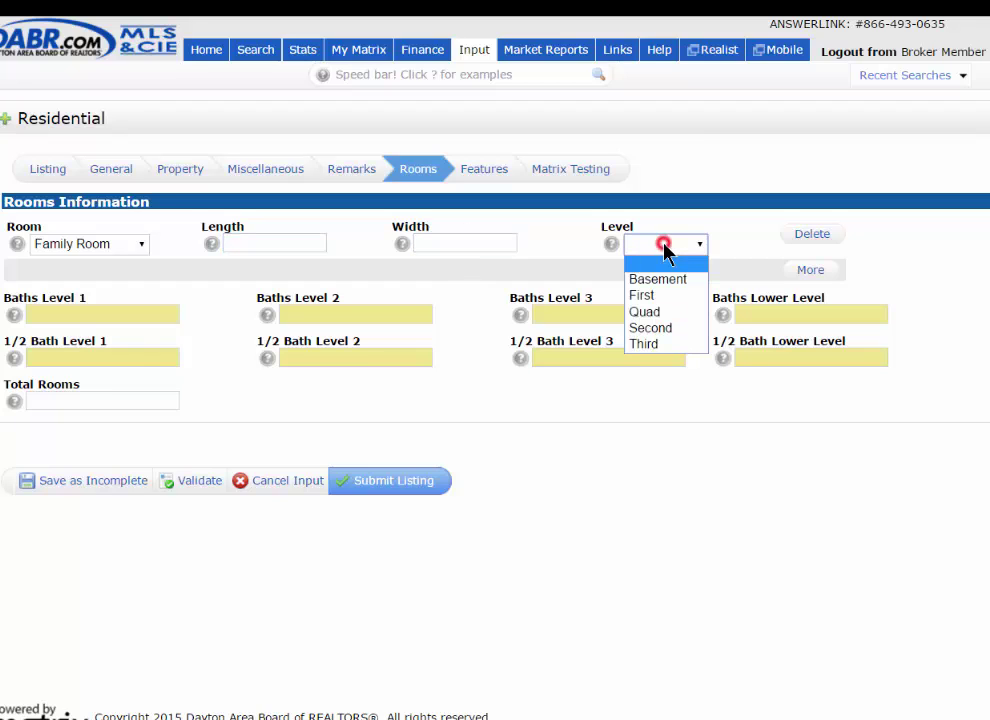
left_click(667, 279)
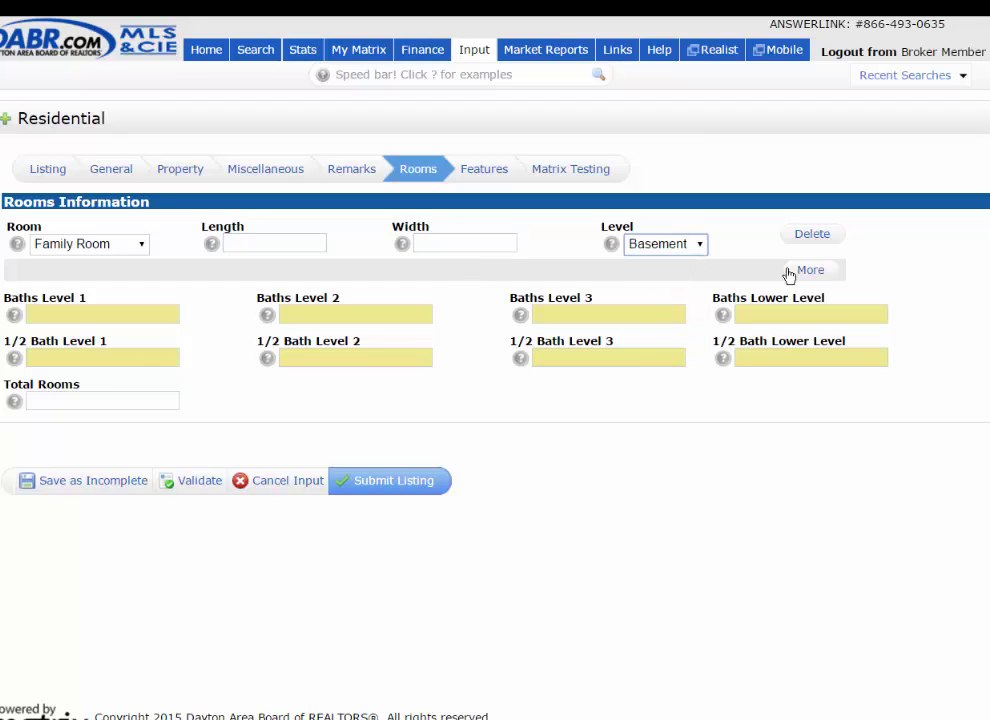
left_click(694, 243)
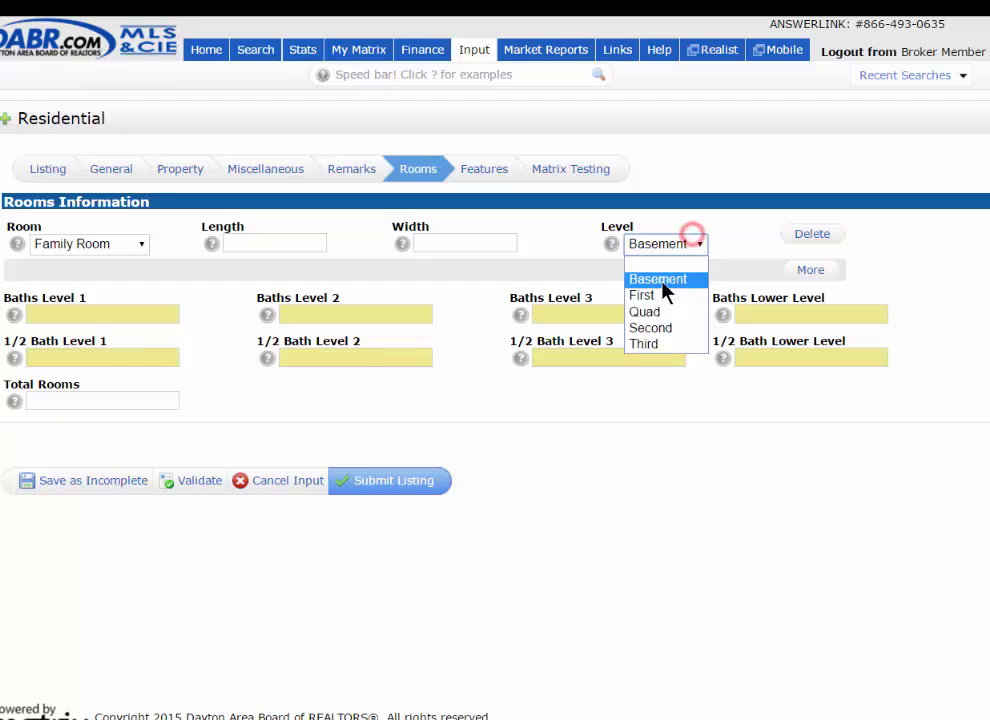
left_click(660, 295)
left_click(289, 250)
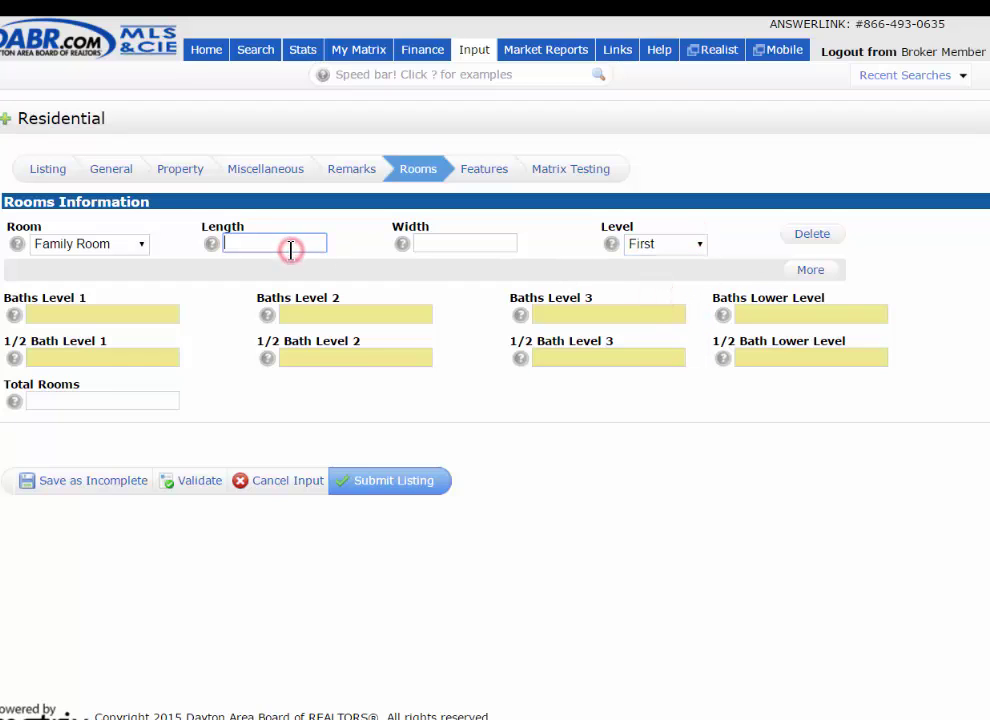
type("12")
key("Tab")
type("1")
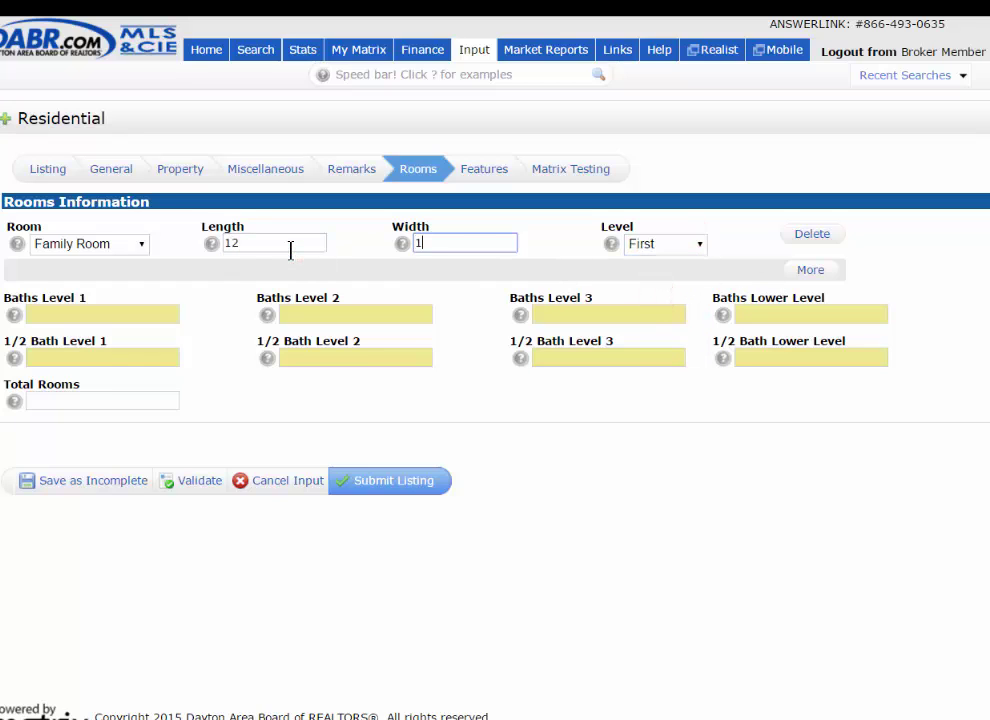
type("0")
key("Tab")
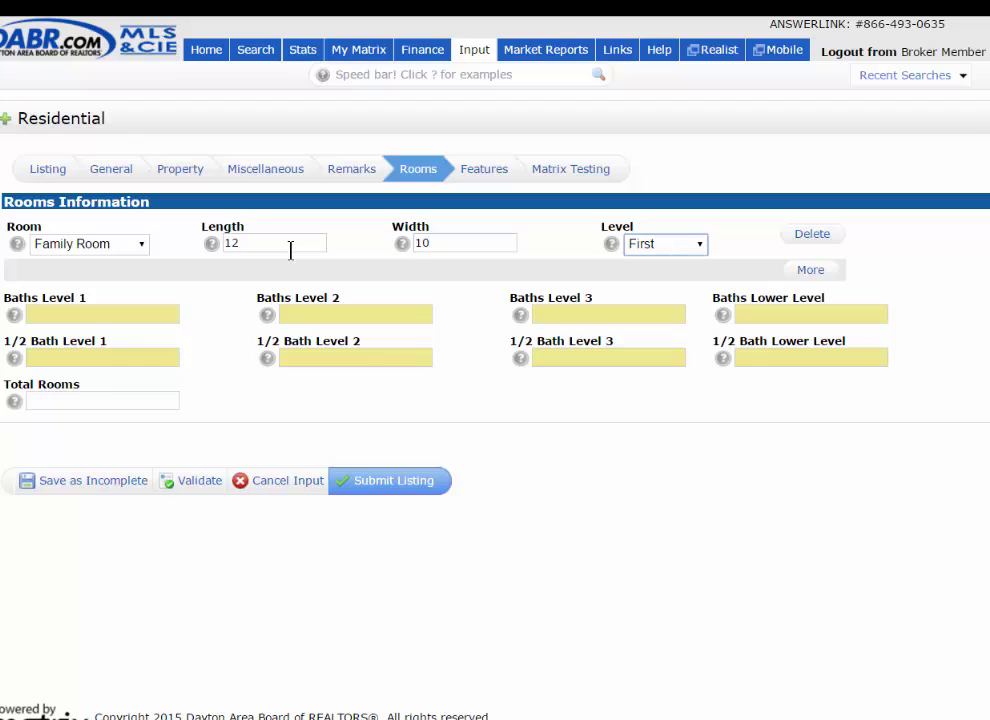
- Add a Kitchen room row, then validate the listing form for errors
left_click(811, 272)
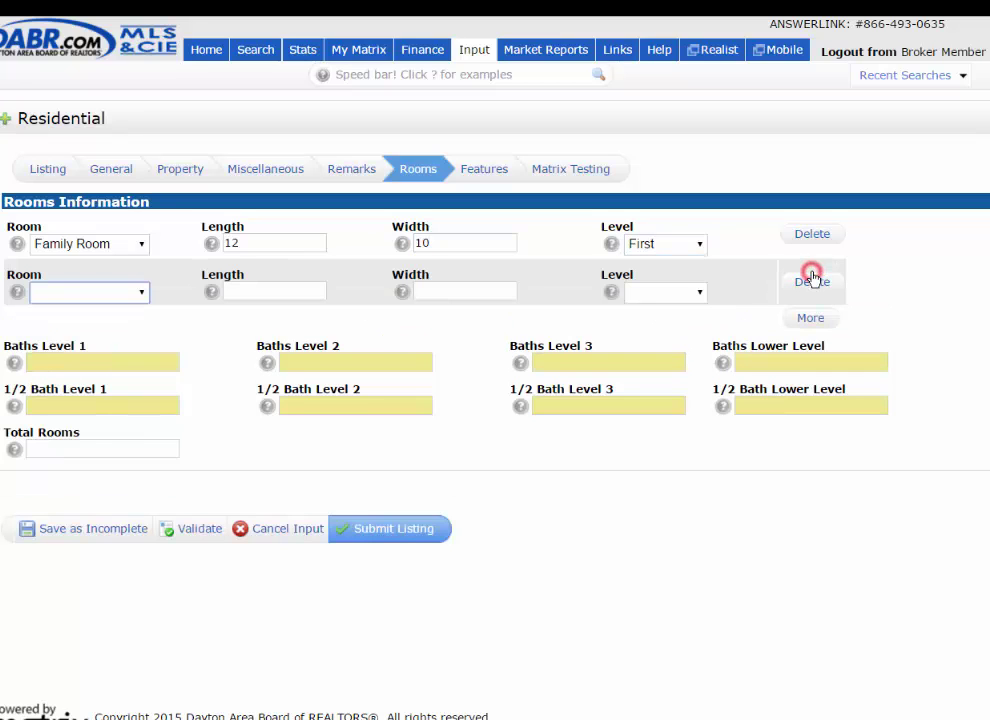
left_click(141, 293)
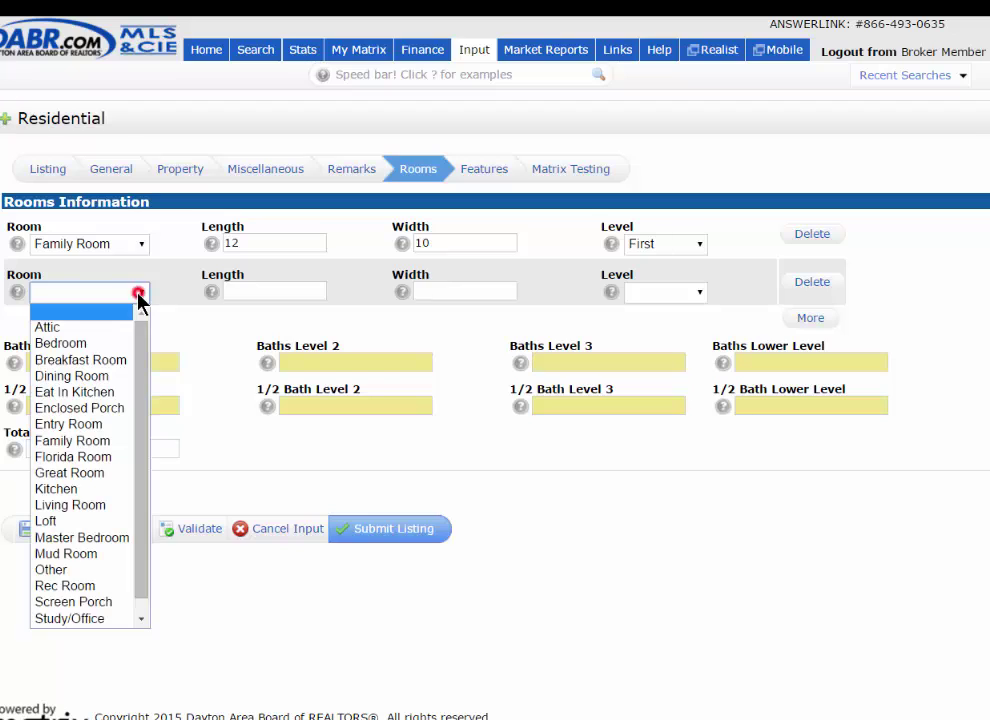
left_click(82, 490)
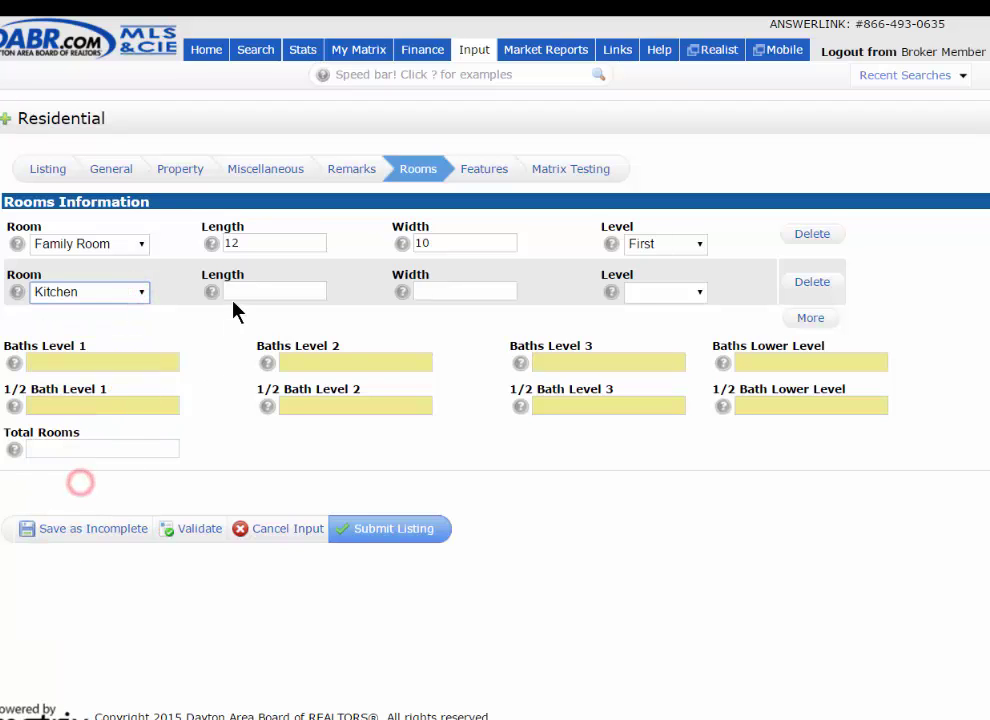
left_click(239, 292)
left_click(437, 290)
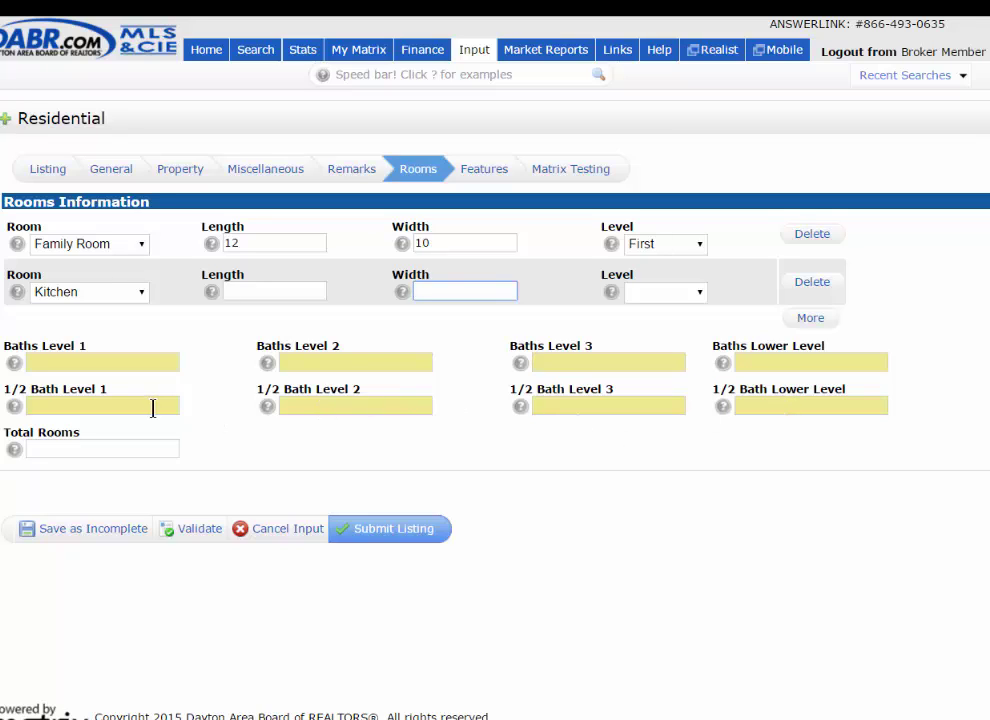
left_click(200, 535)
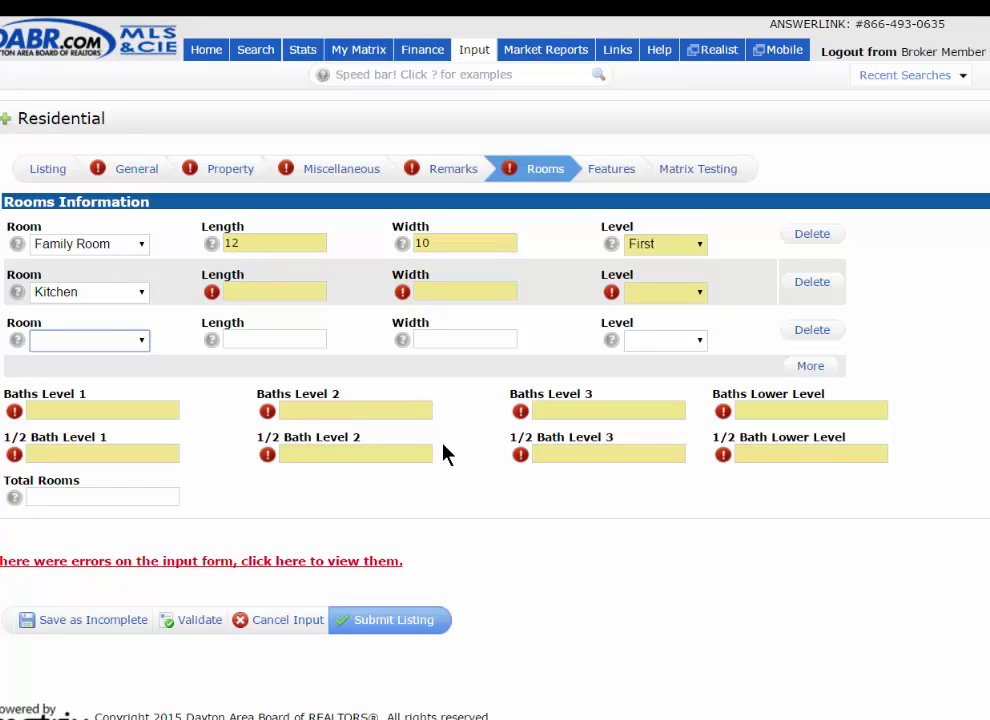
- Set the third room row to Master Bedroom, then go to the Features section
left_click(141, 344)
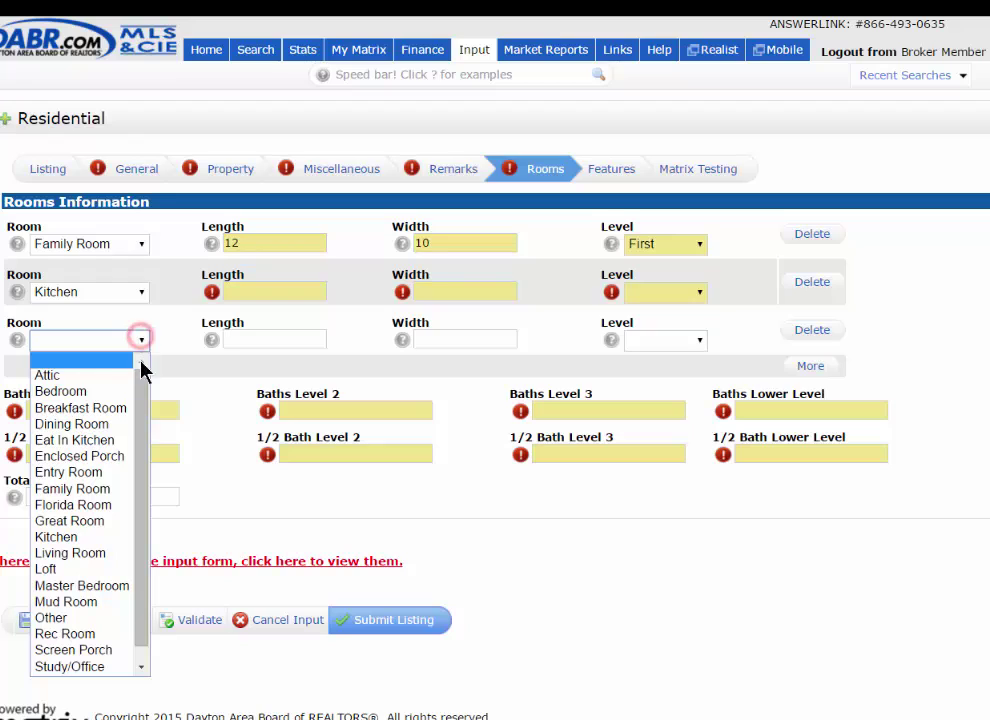
left_click(112, 585)
left_click(271, 336)
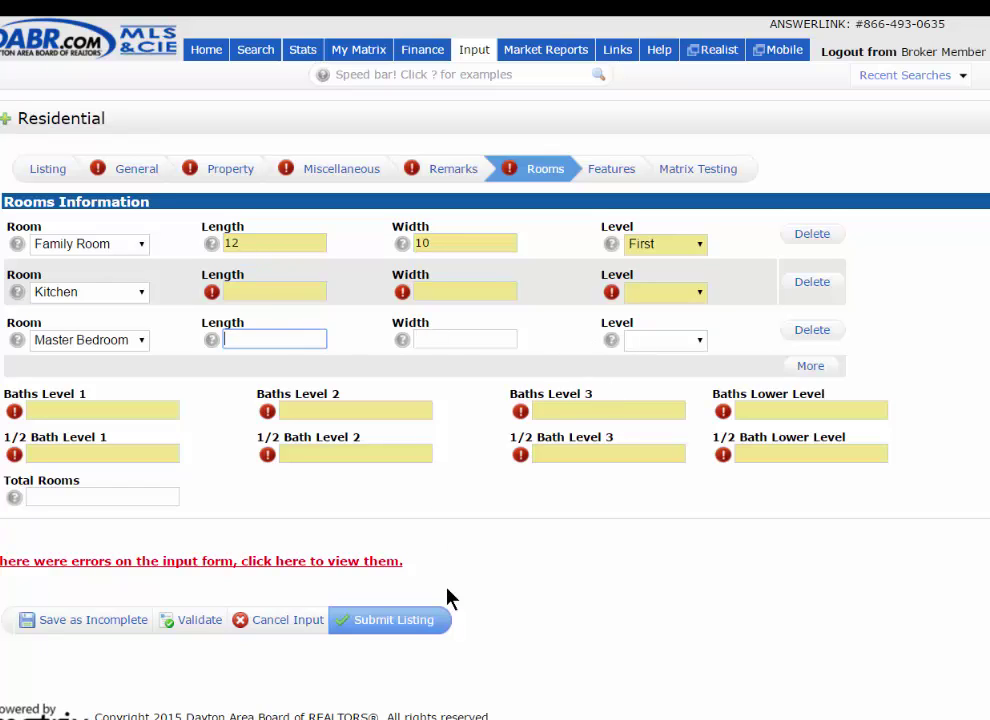
left_click(607, 172)
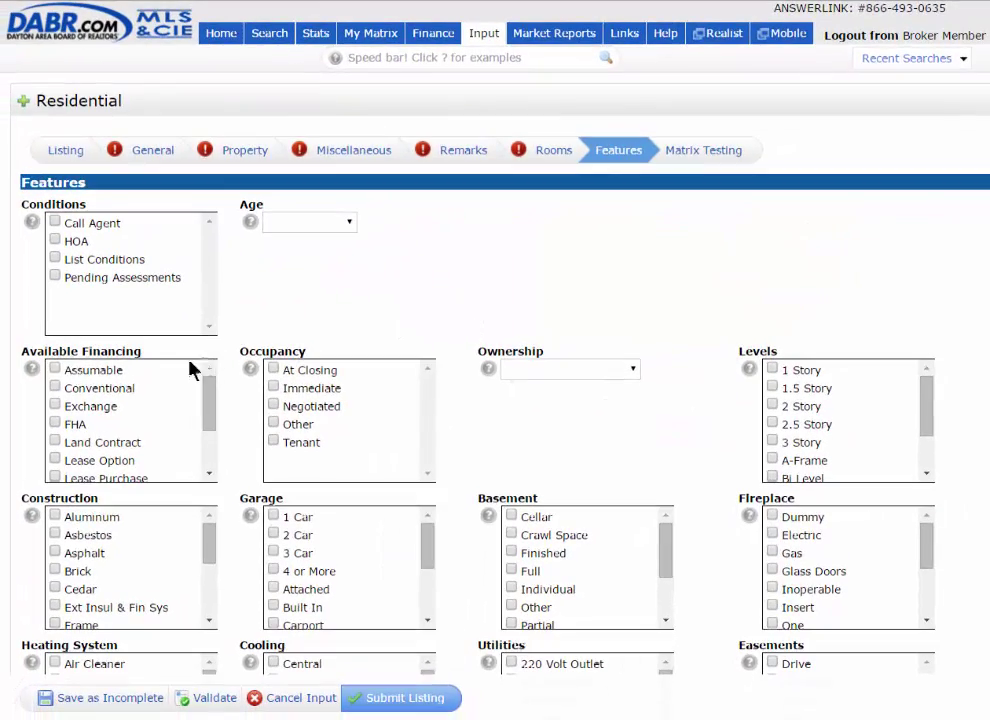
- Toggle Assumable on and off, submit the listing, and scroll down to the error link
left_click(55, 370)
left_click(55, 370)
scroll(697, 425, "down", 5)
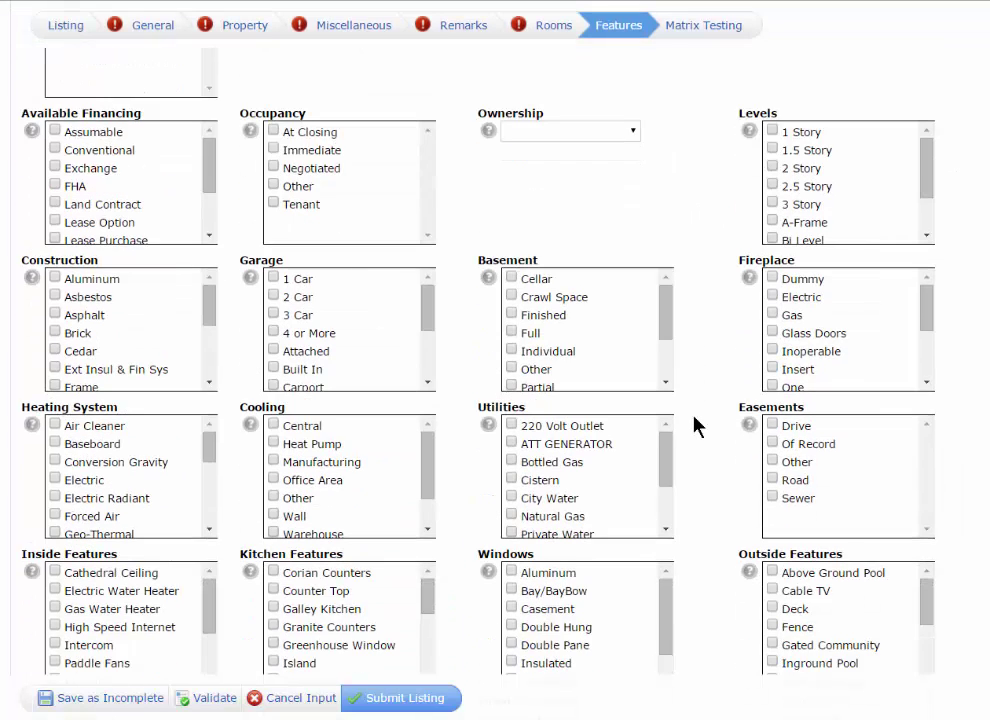
scroll(695, 418, "down", 2)
scroll(695, 418, "up", 6)
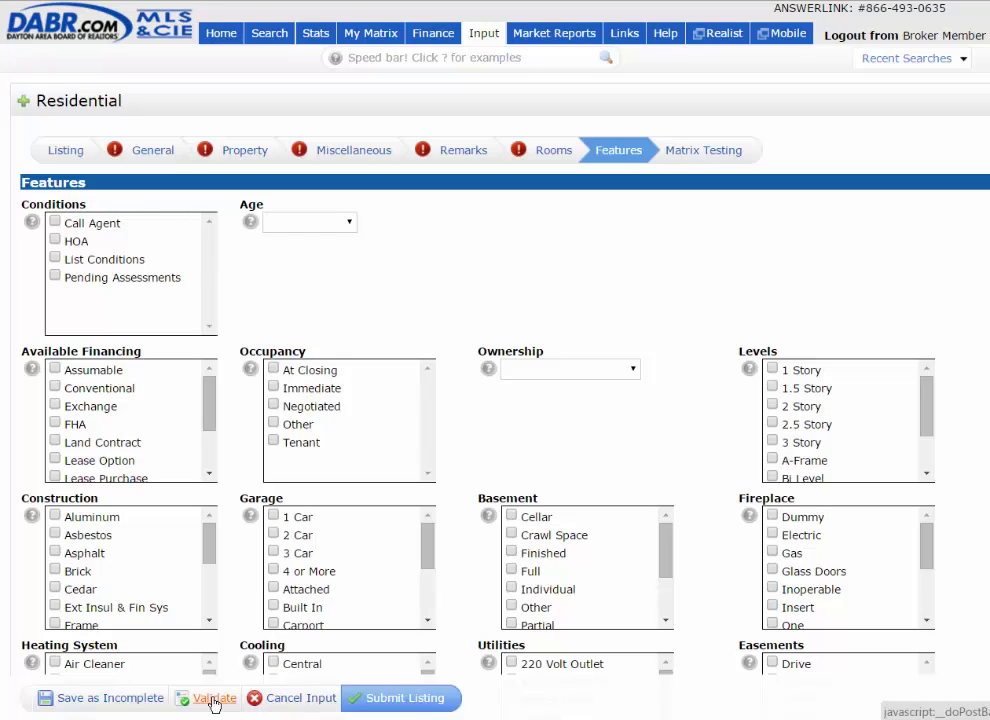
left_click(397, 706)
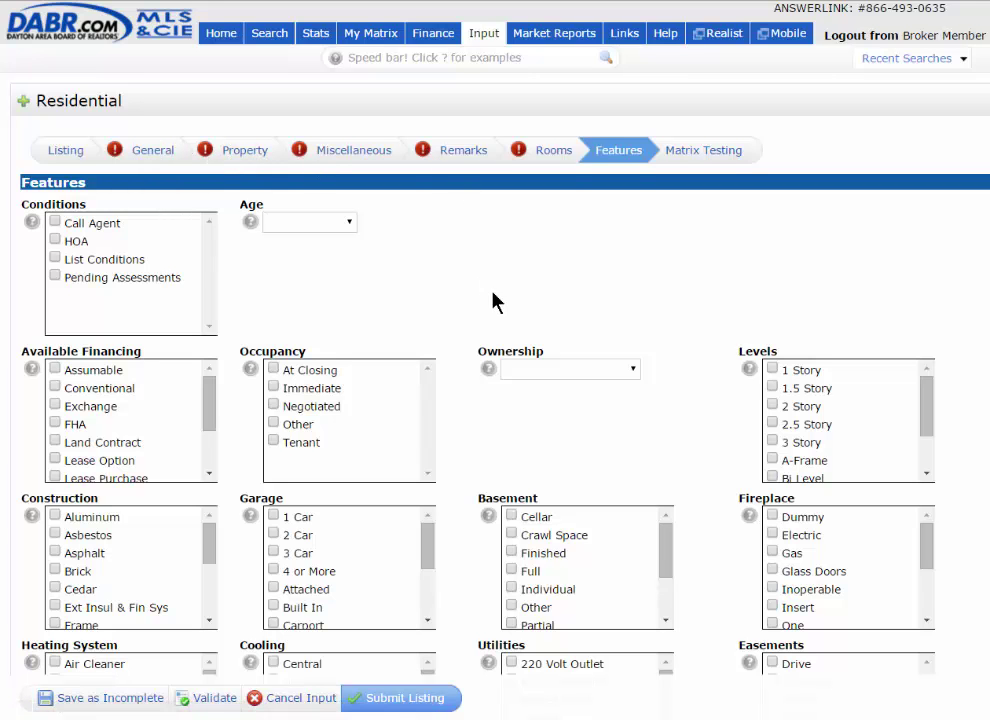
scroll(493, 302, "down", 5)
scroll(495, 320, "down", 1)
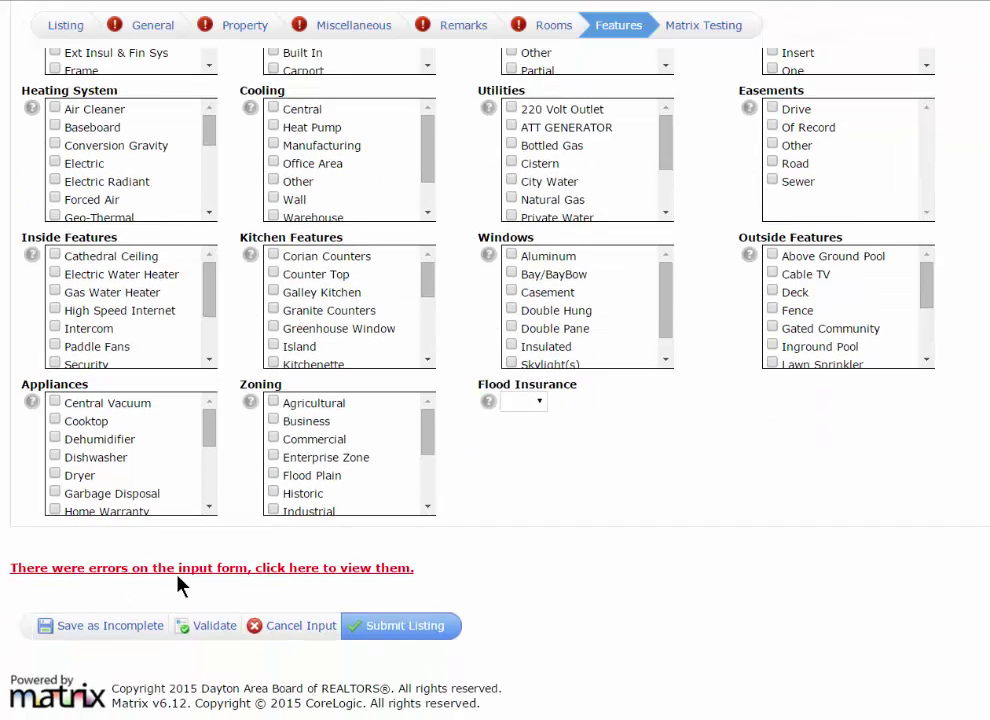
left_click(273, 574)
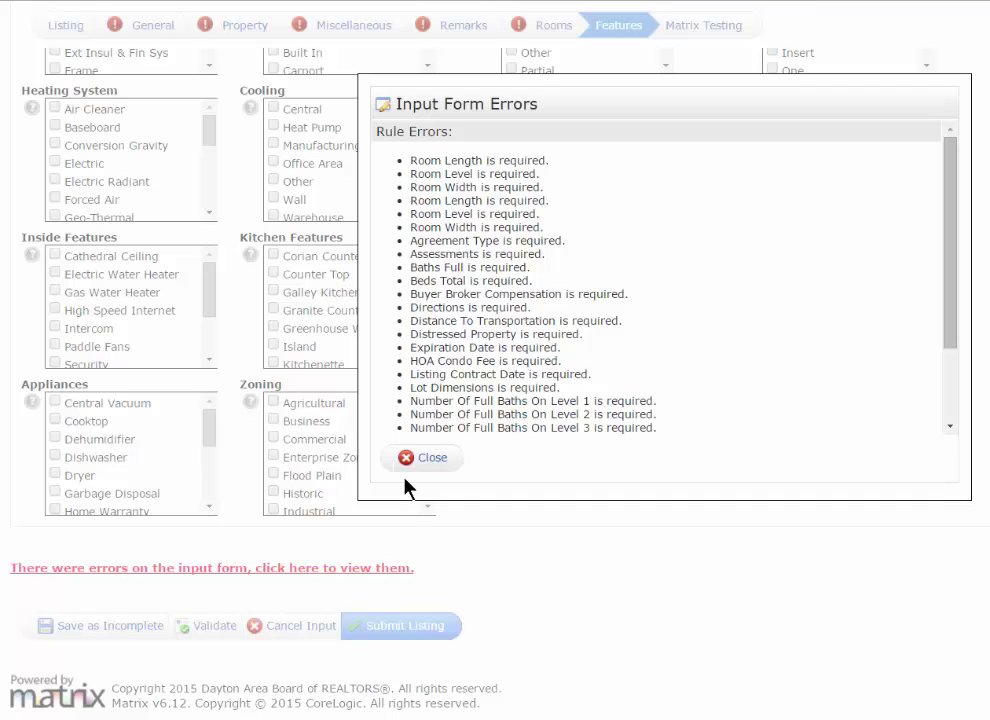
left_click(430, 457)
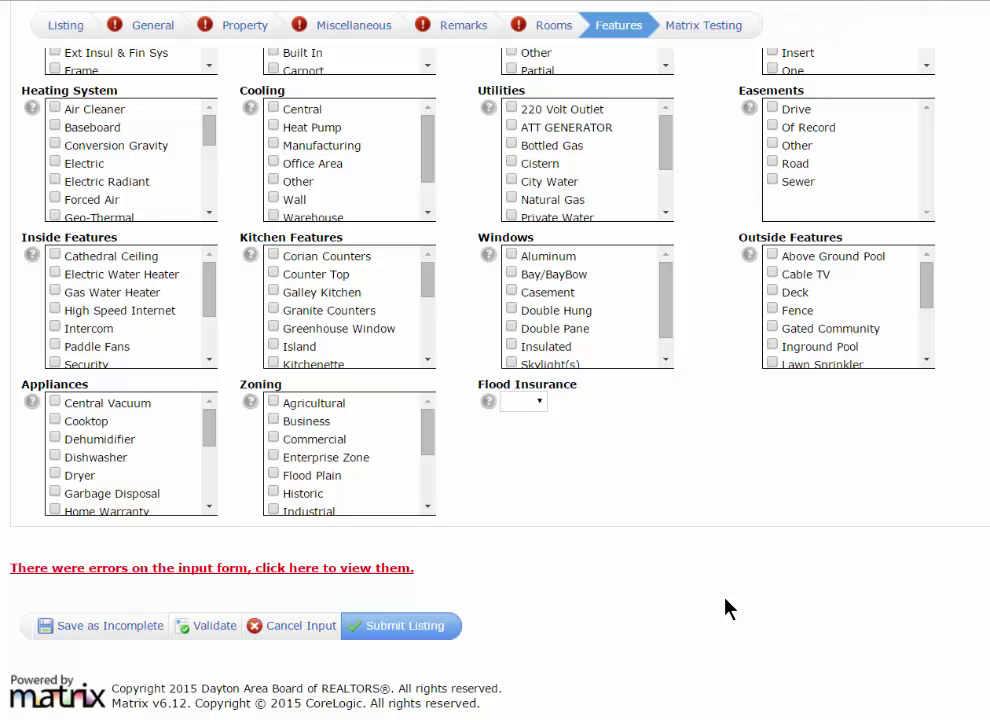
scroll(727, 608, "up", 1)
scroll(727, 608, "up", 5)
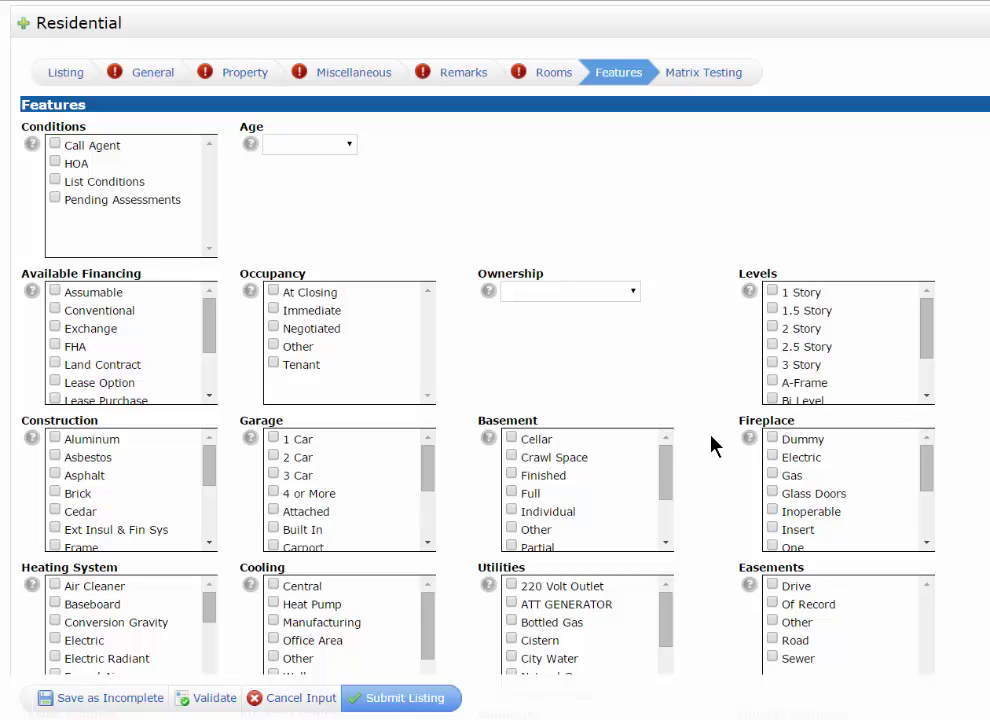
scroll(711, 445, "down", 5)
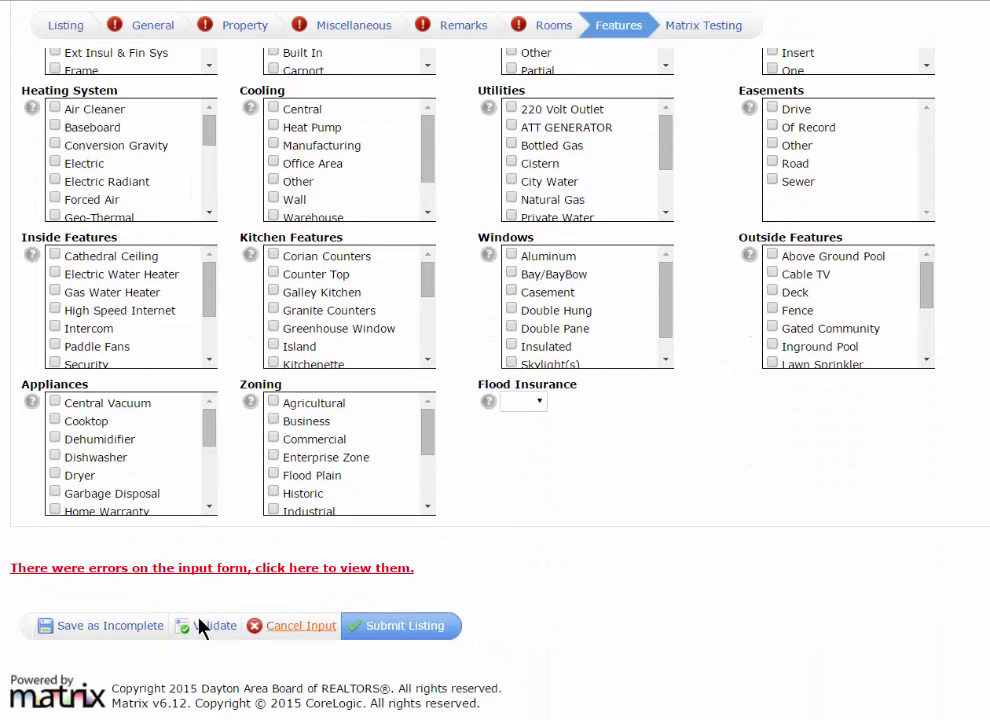
- Save the listing as Incomplete and go to its Add / Edit Photos page
left_click(104, 630)
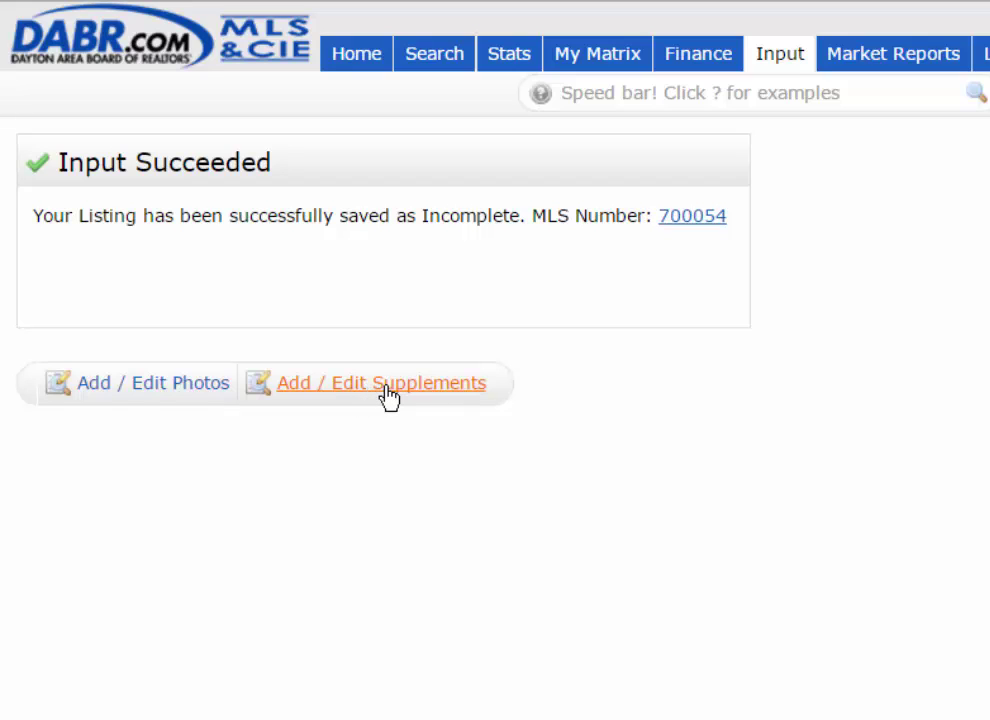
left_click(165, 392)
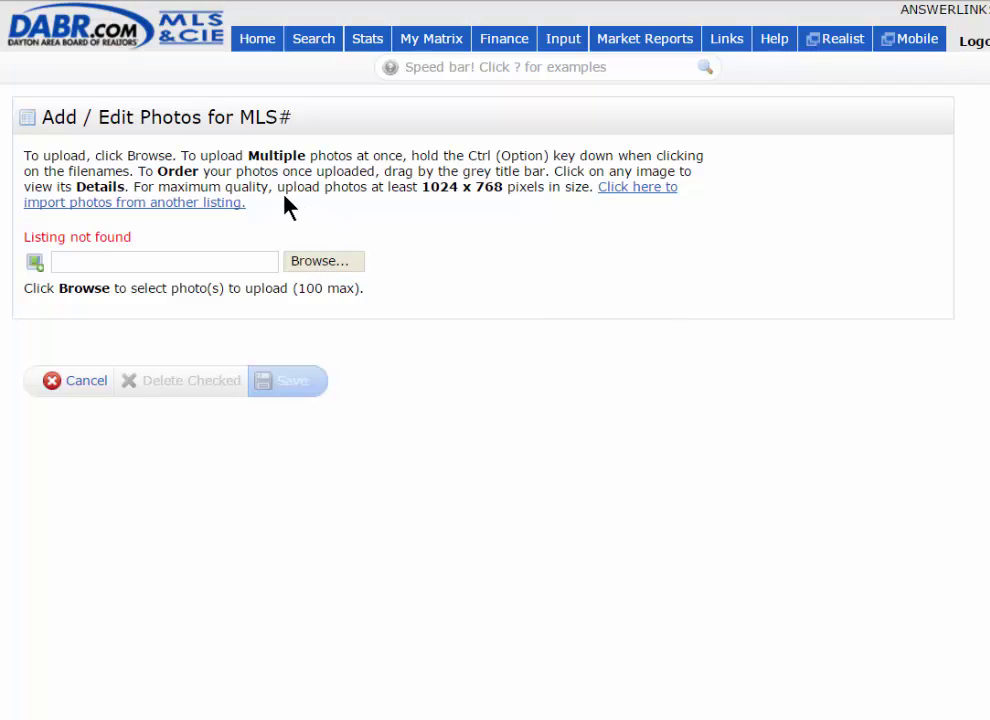
mouse_move(170, 187)
left_mouse_down()
mouse_move(524, 193)
mouse_move(178, 187)
left_mouse_up()
- Browse to the My House folder in the Pictures library
left_click(322, 266)
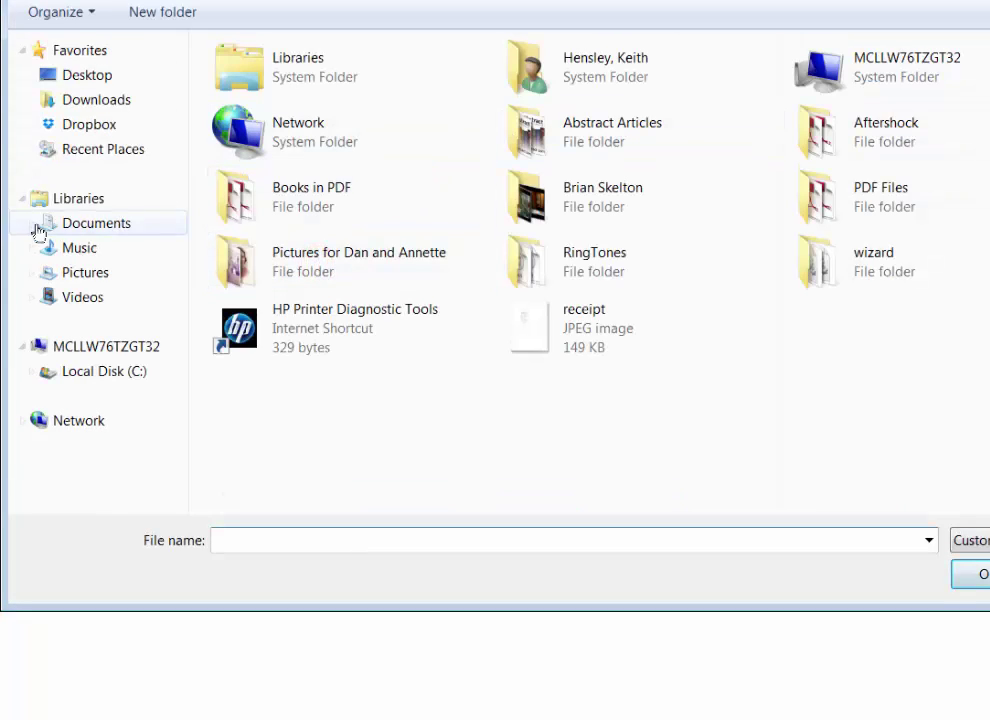
left_click(70, 273)
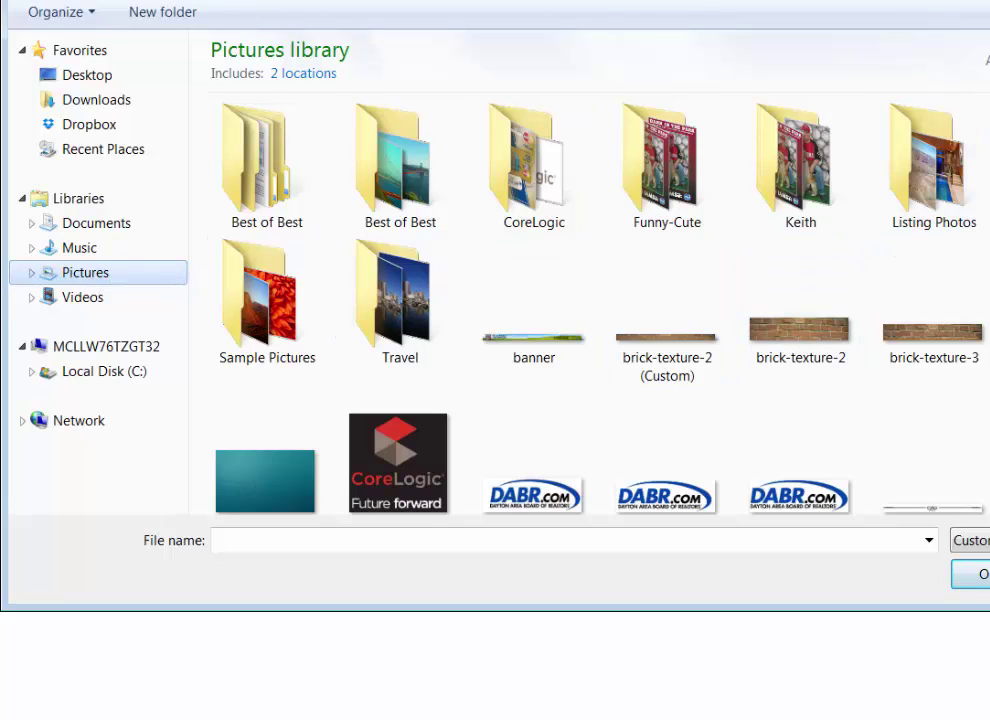
double_click(975, 165)
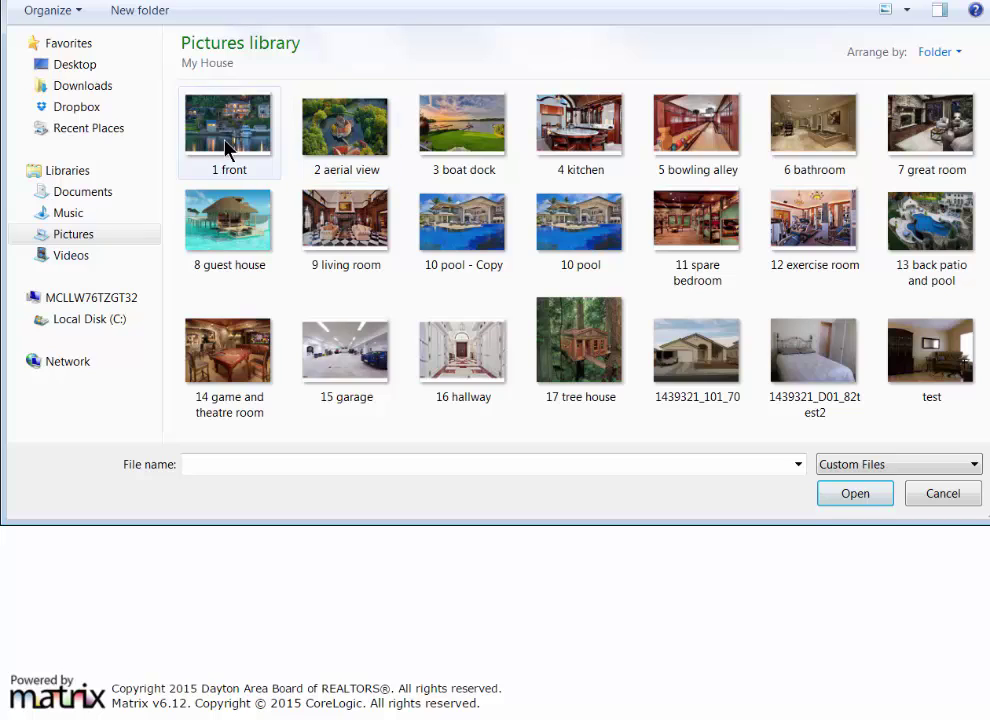
- Select the ten photos, 1 front through 10 pool - Copy, and upload them
left_click(227, 149)
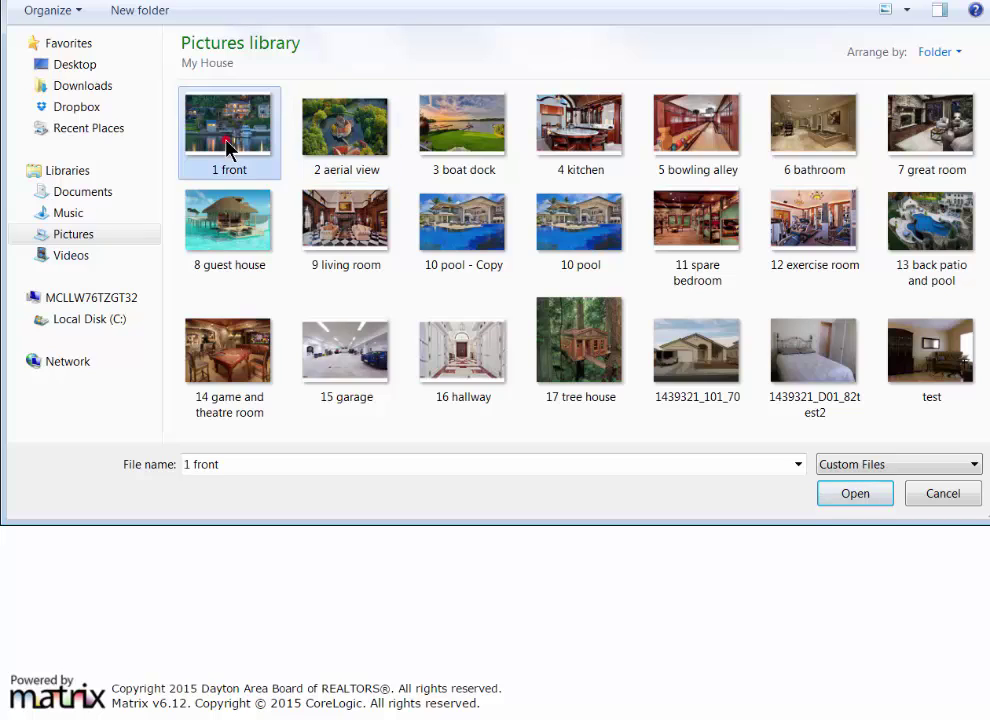
left_click(324, 142, "ctrl")
left_click(460, 125, "ctrl")
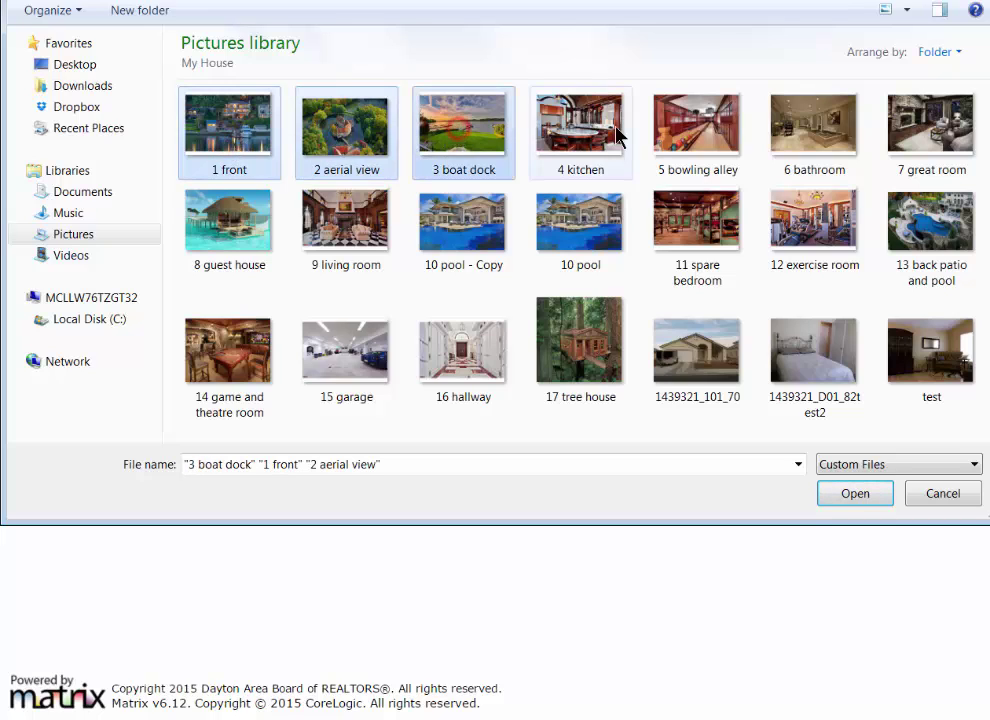
left_click(601, 135, "ctrl")
left_click(697, 128, "ctrl")
left_click(813, 128, "ctrl")
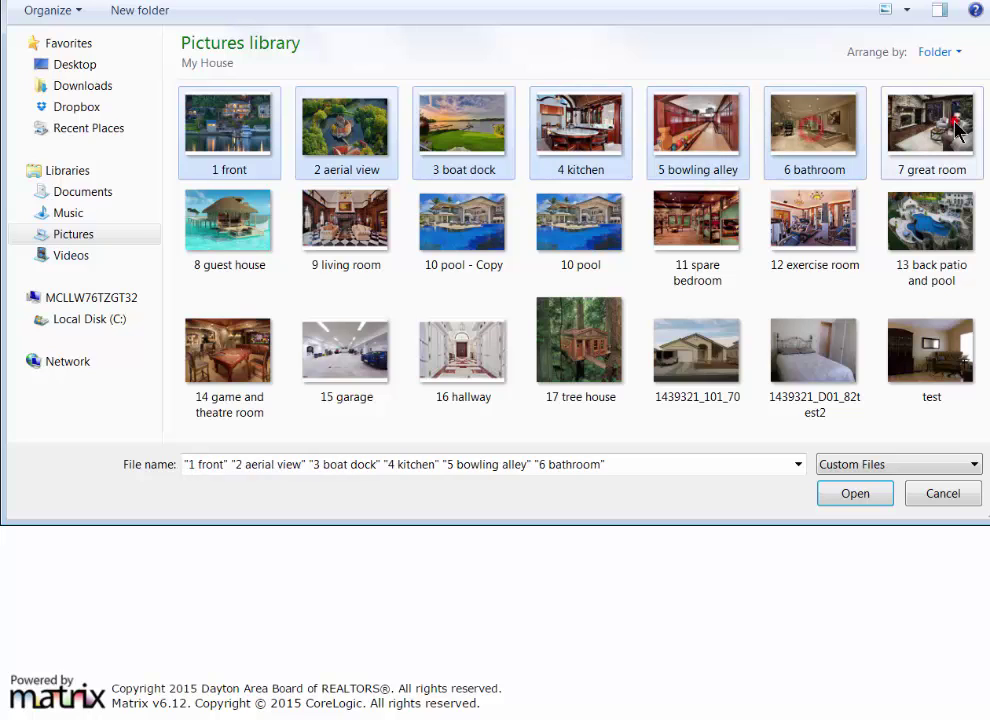
left_click(930, 128, "ctrl")
left_click(333, 234, "ctrl")
left_click(229, 220, "ctrl")
left_click(462, 220, "ctrl")
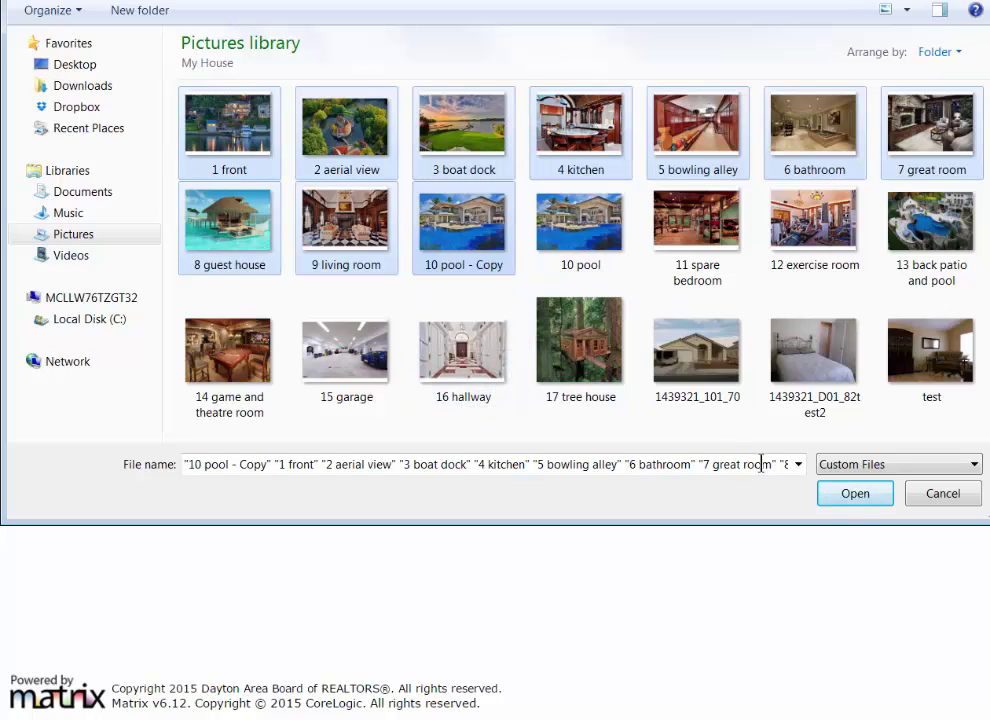
left_click(853, 495)
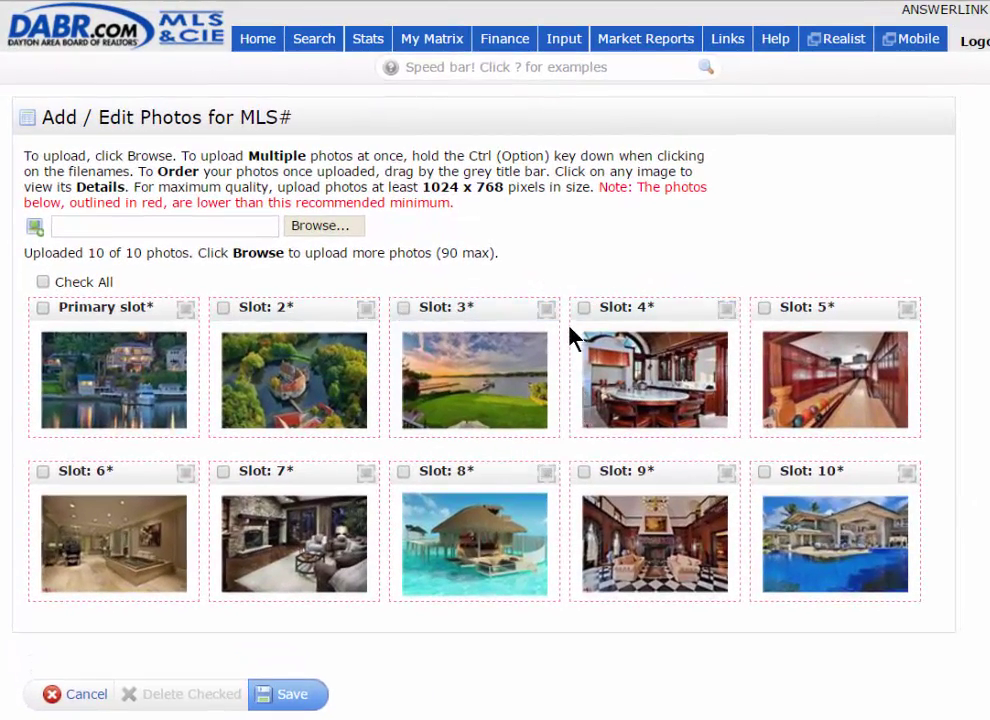
- Highlight, then deselect, the red note about undersized photos as the uploads finish
left_click_drag(601, 187, 478, 213)
left_click(480, 213)
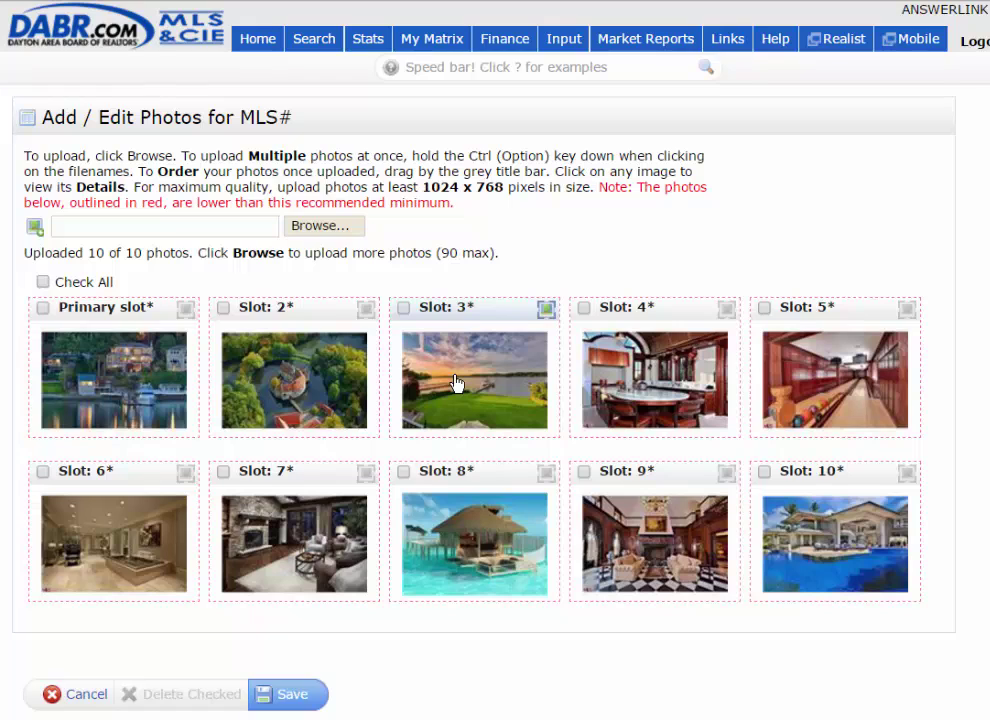
left_click(189, 320)
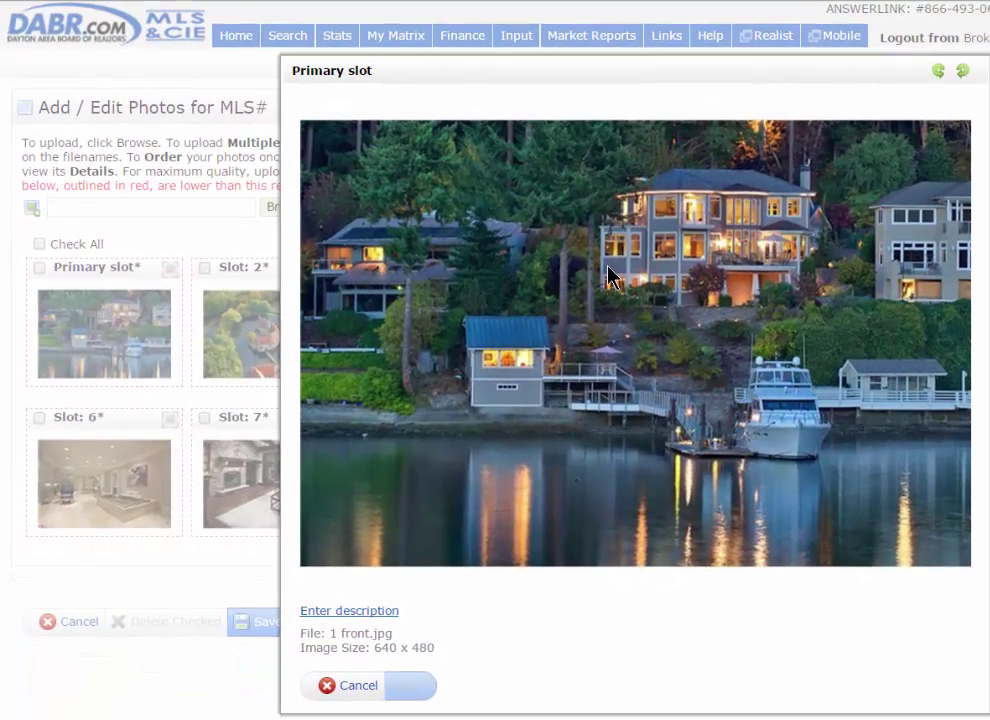
left_click(349, 613)
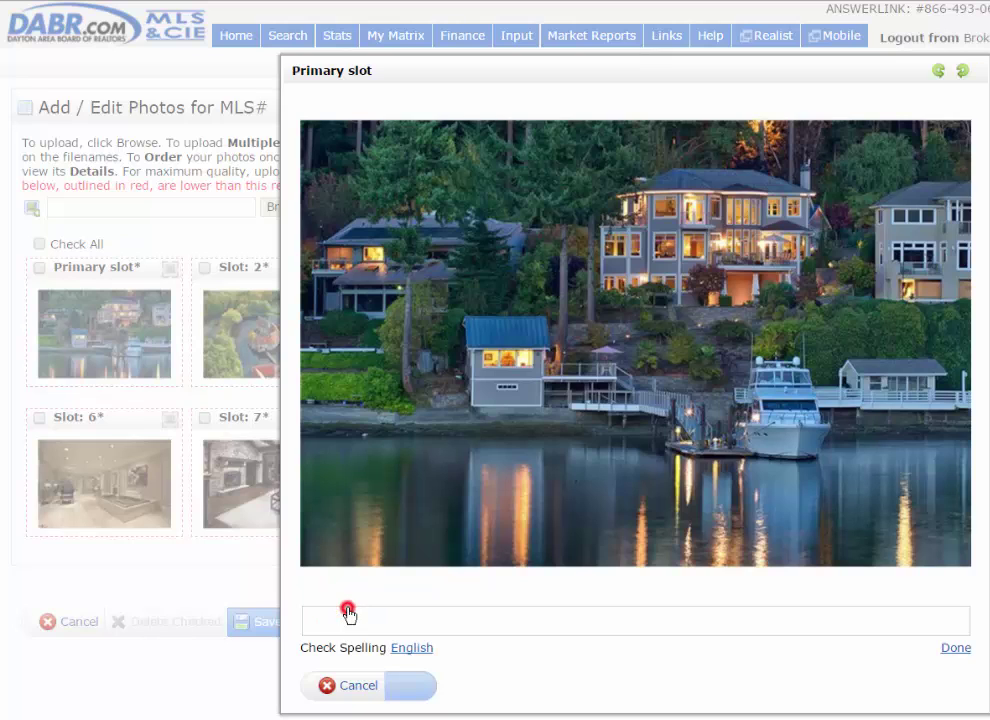
left_click(370, 622)
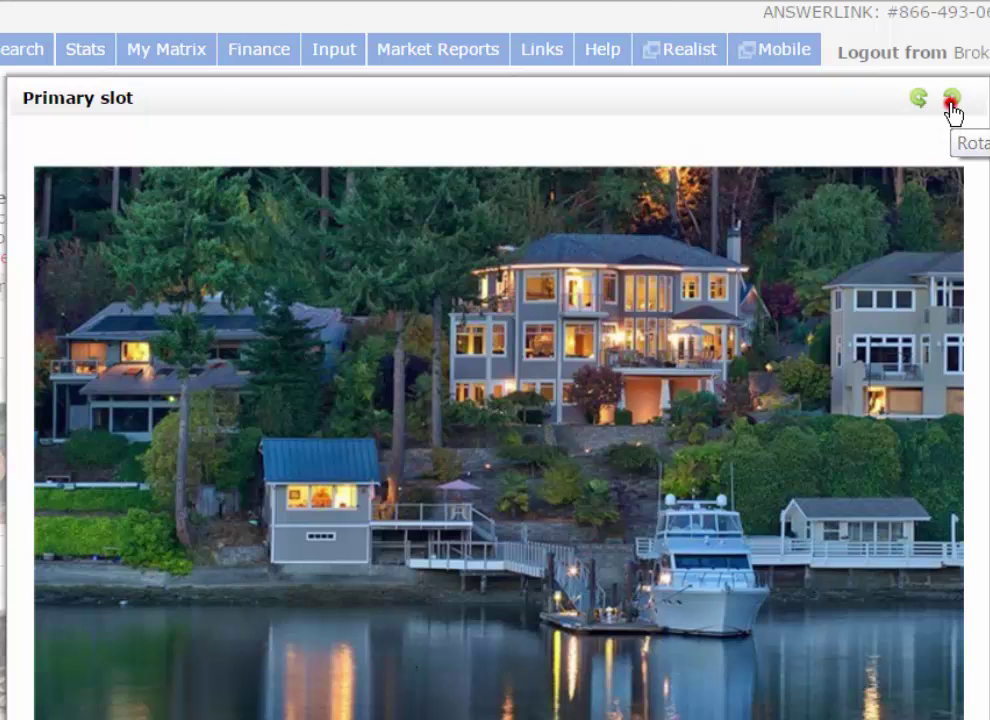
left_click(951, 98)
left_click(951, 99)
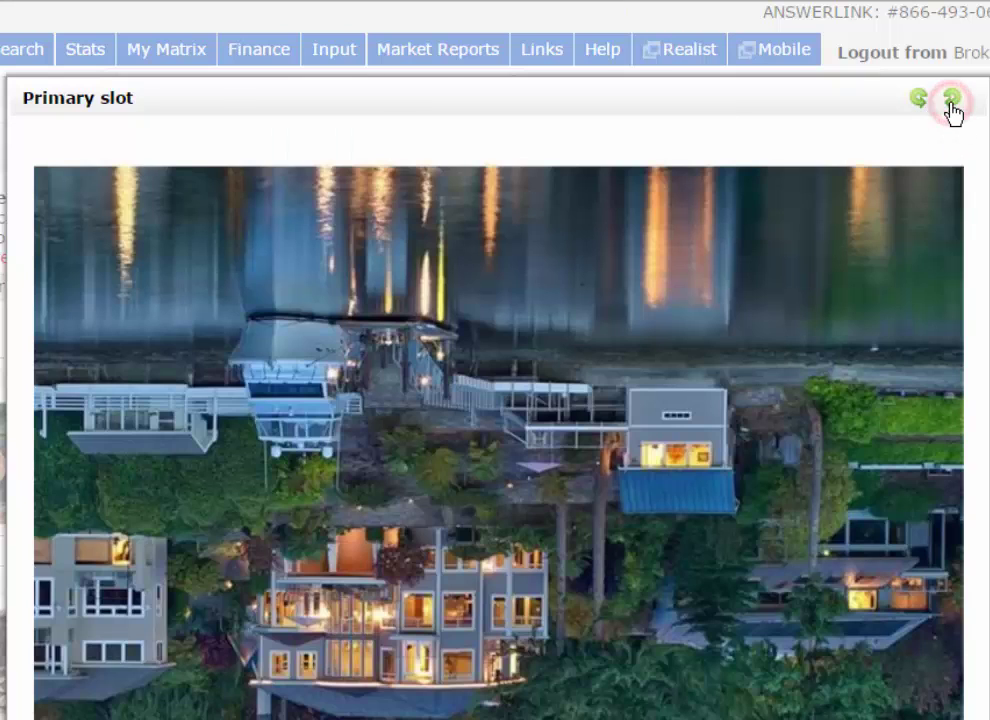
left_click(951, 99)
left_click(951, 99)
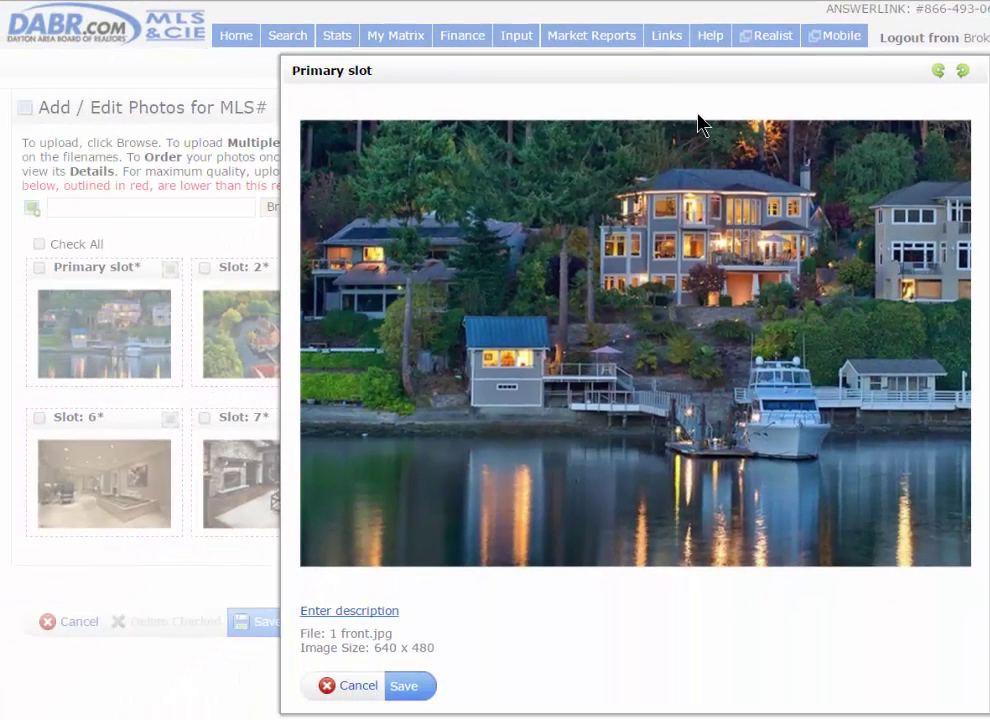
left_click(405, 688)
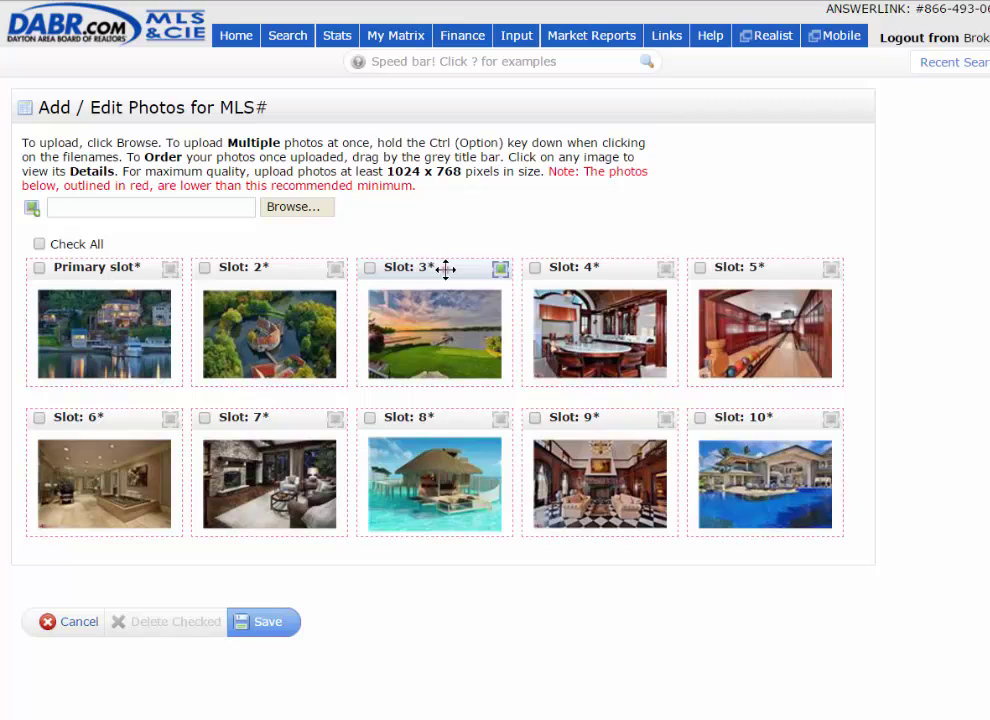
- Reorder photos: bowling alley slot 2, boat dock 3, kitchen 4, aerial view 5; save
left_click_drag(446, 269, 278, 274)
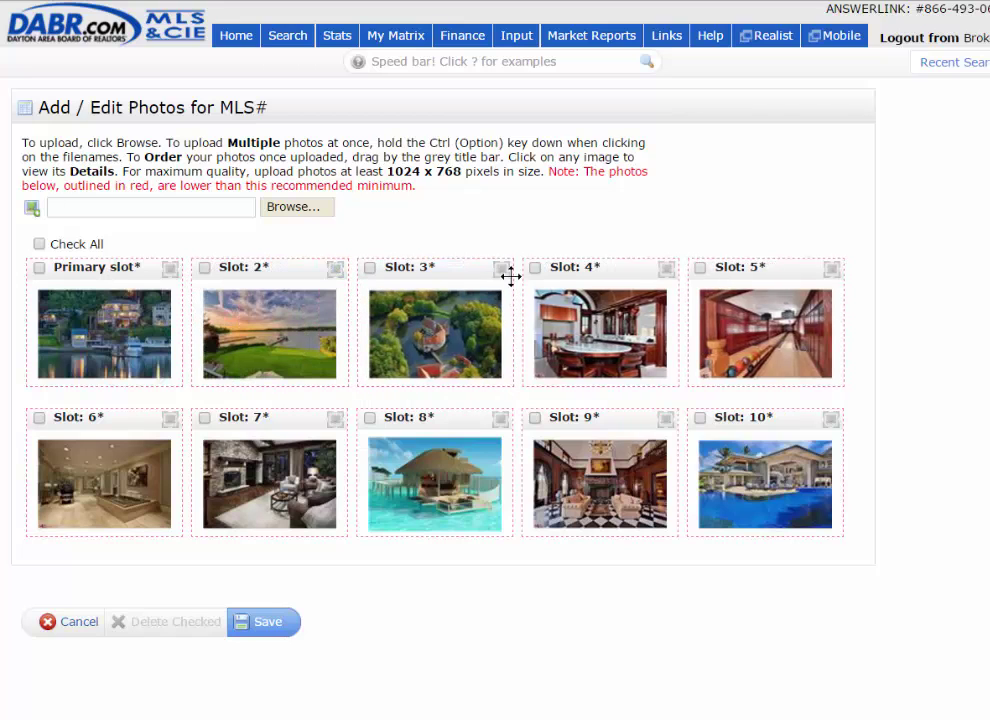
left_click_drag(563, 265, 393, 265)
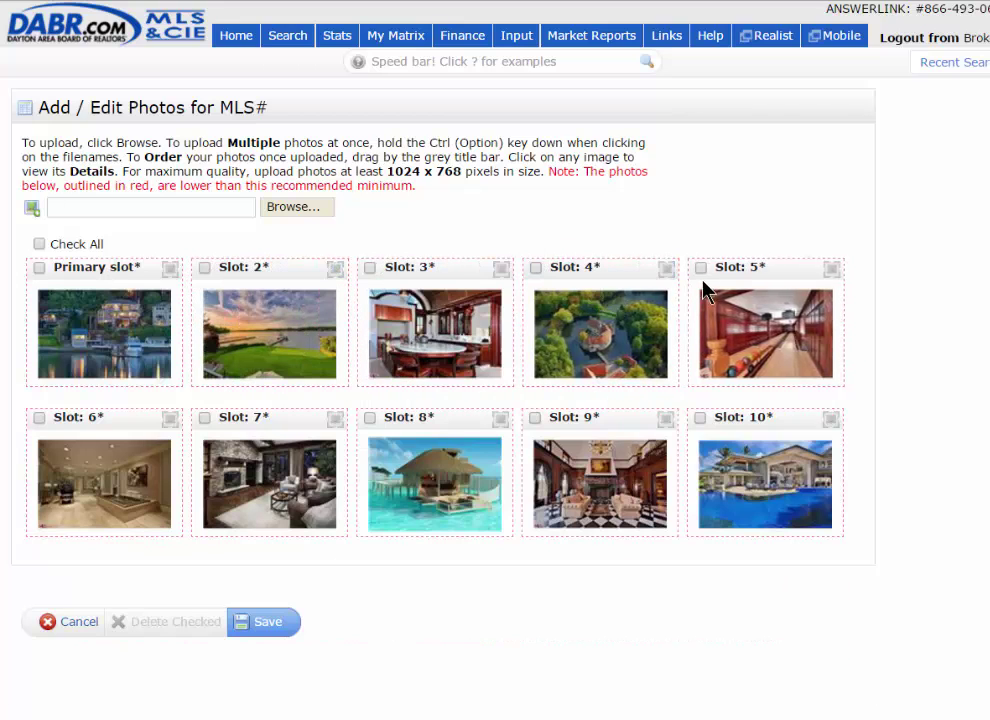
left_click_drag(729, 272, 278, 273)
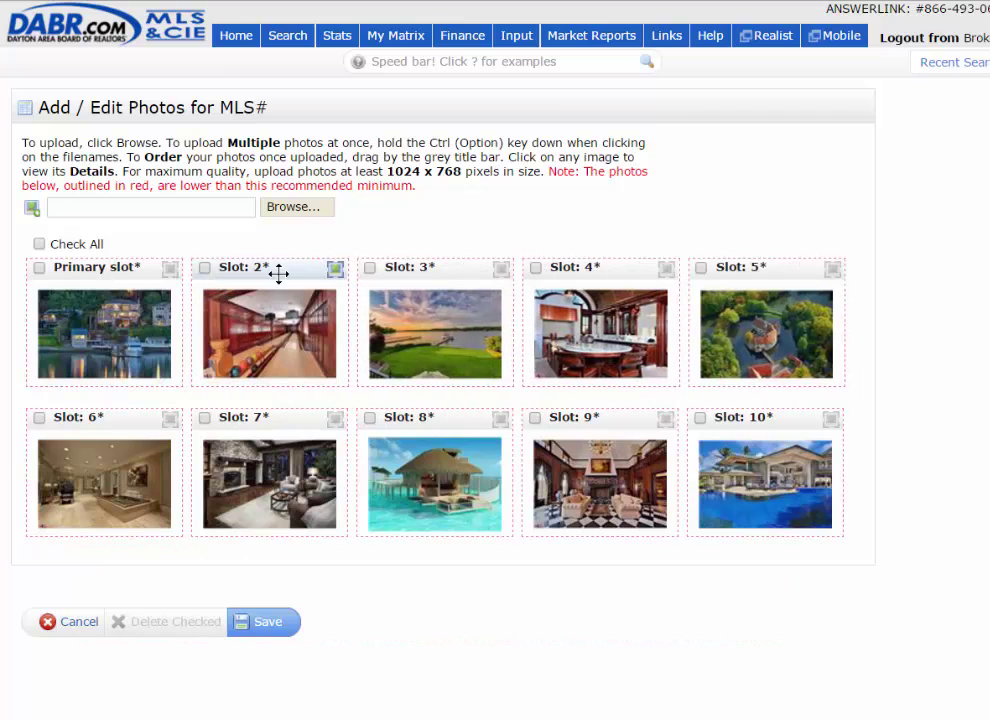
left_click_drag(444, 267, 281, 266)
left_click(268, 627)
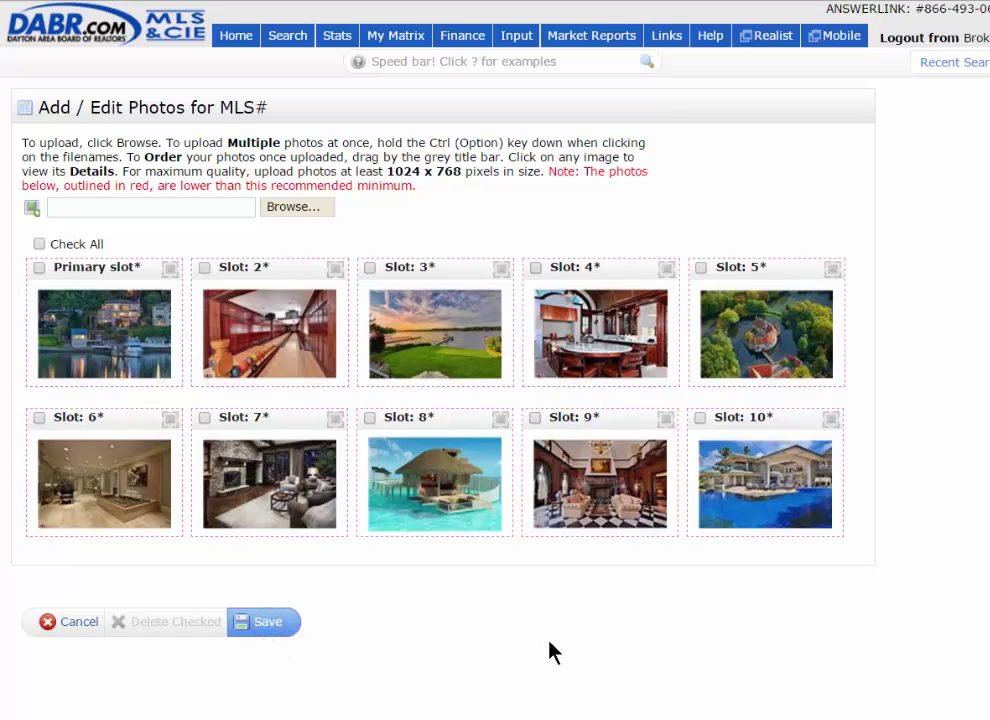
- Save the photos, confirming the listing as Incomplete under MLS Number 700054
left_click(262, 623)
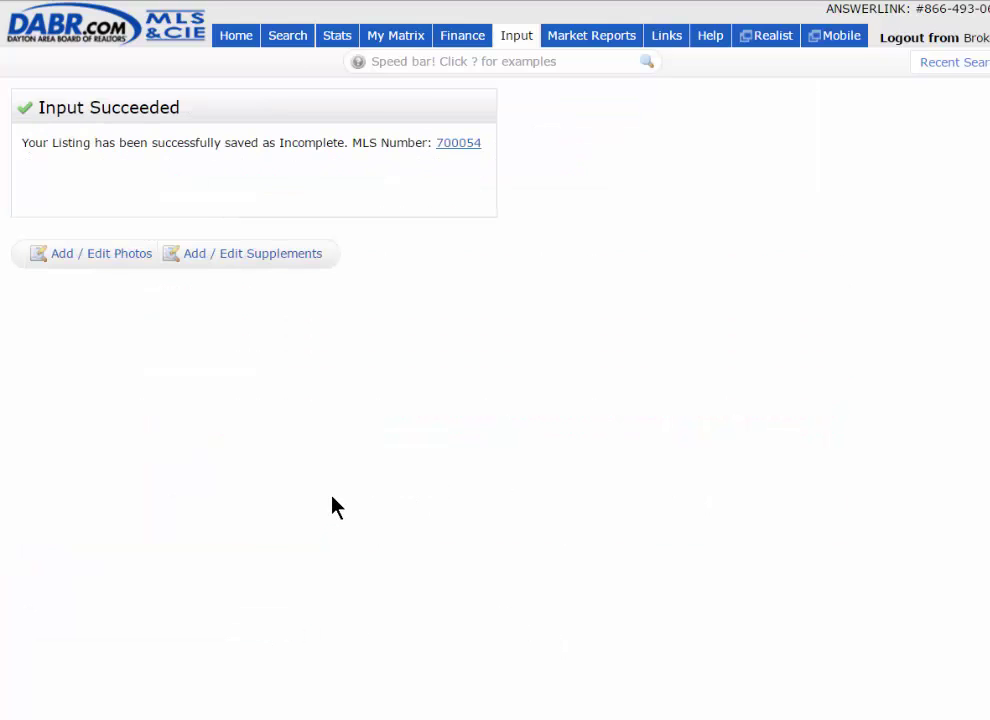
- Open Manage Supplements, view the supplement types and file picker, leaving the form empty
left_click(252, 254)
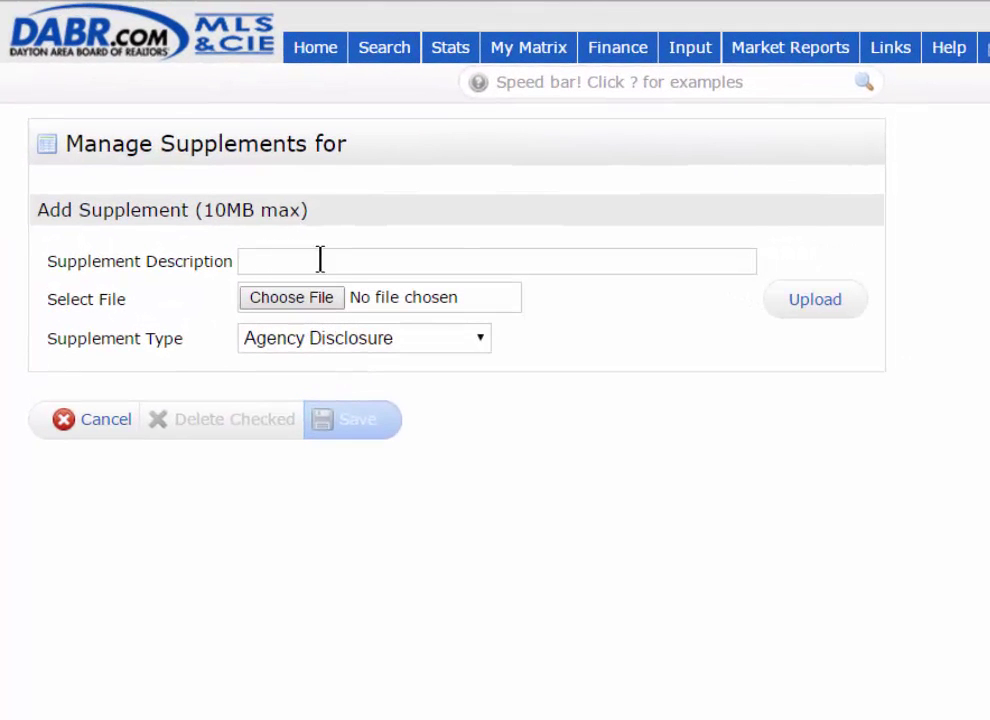
left_click(355, 338)
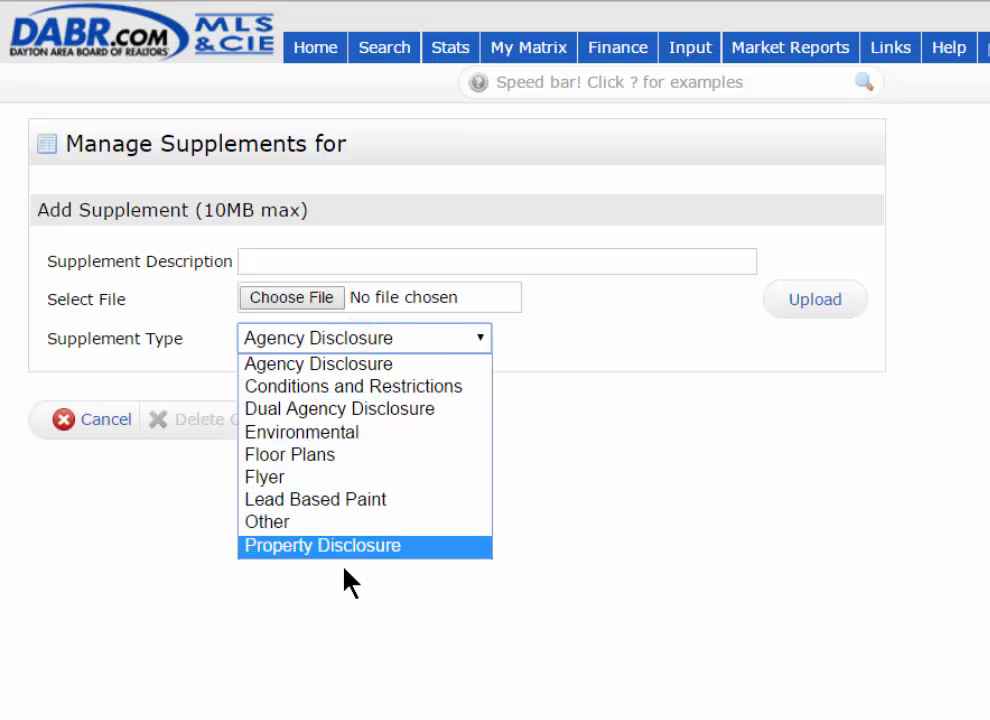
left_click(590, 443)
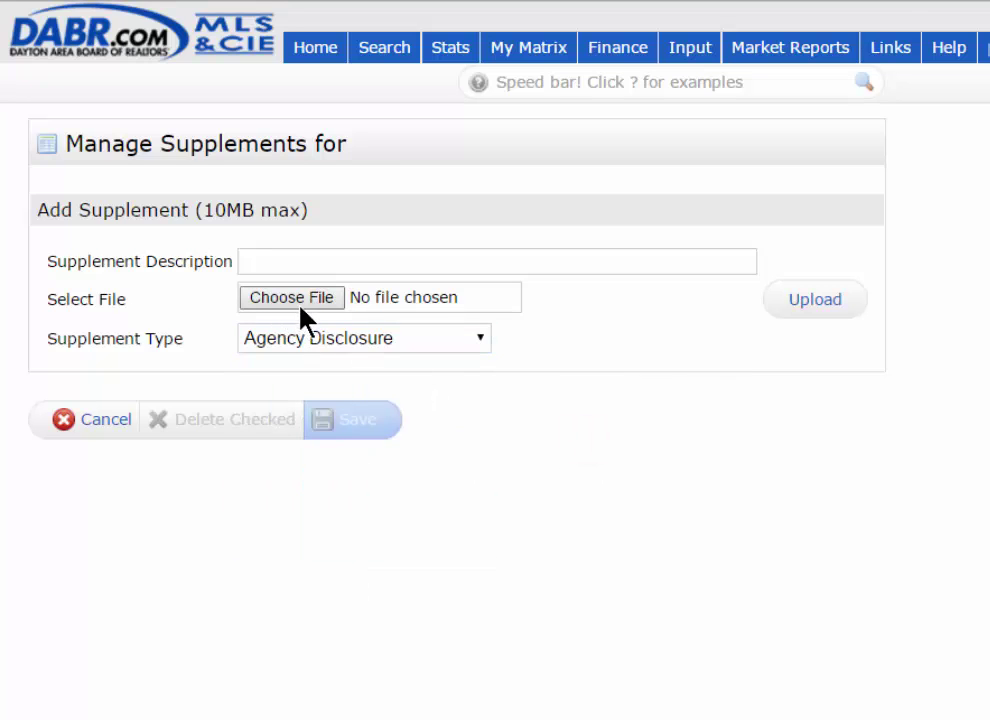
left_click(292, 298)
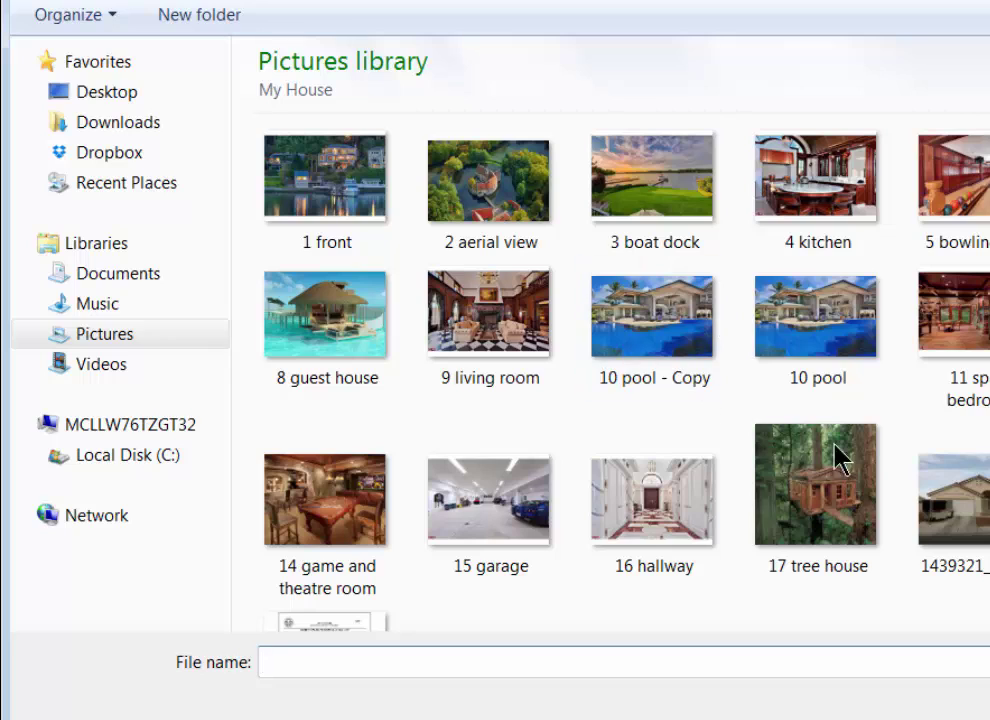
key("Escape")
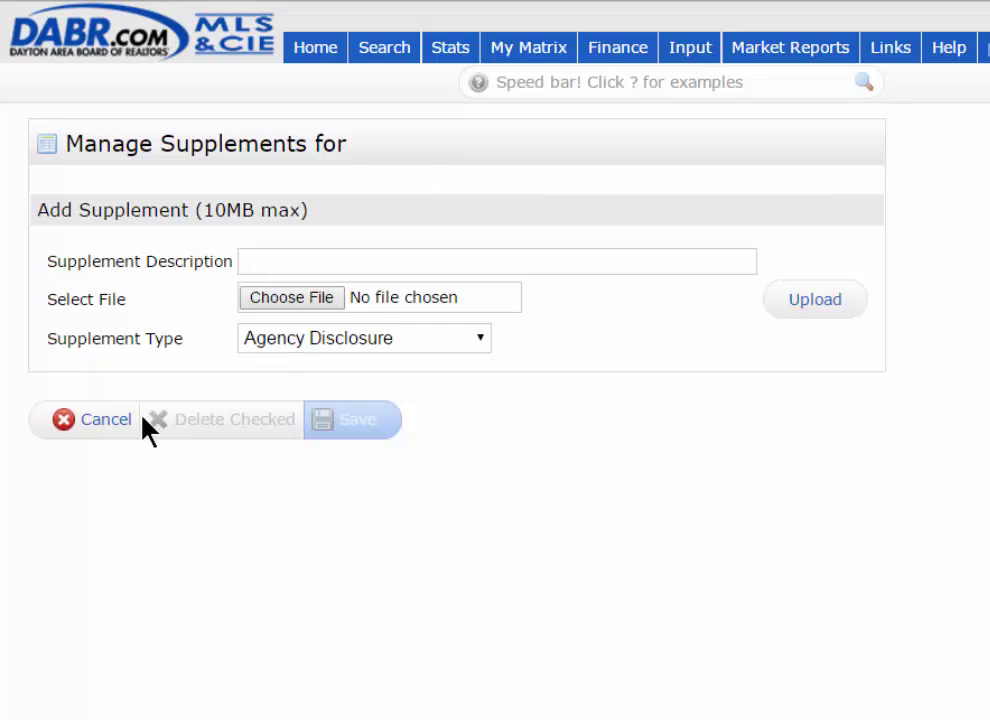
- Cancel out of Manage Supplements without saving and return to the Input page
left_click(112, 423)
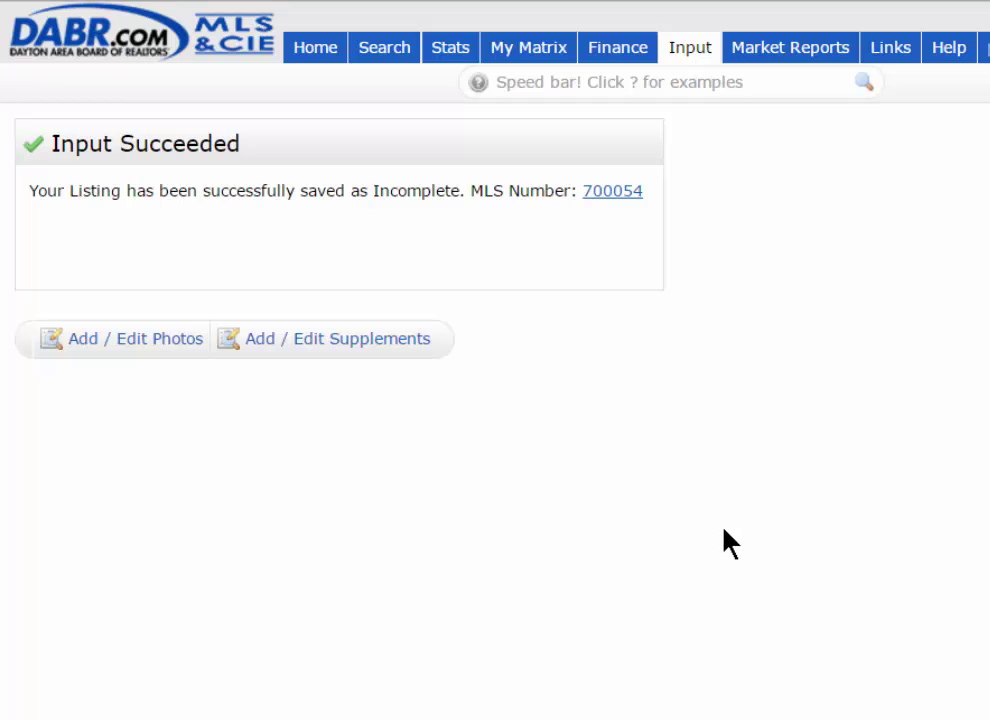
left_click(695, 62)
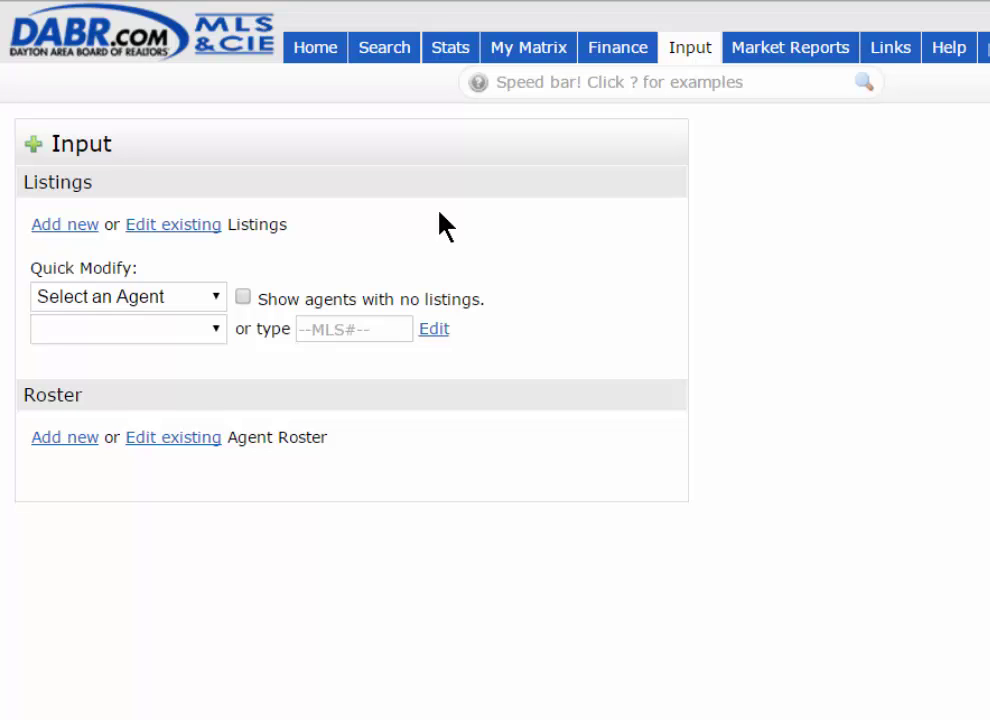
- Under Quick Modify, select the test agent with 13 listings and pick listing I RESI 700050
left_click(217, 295)
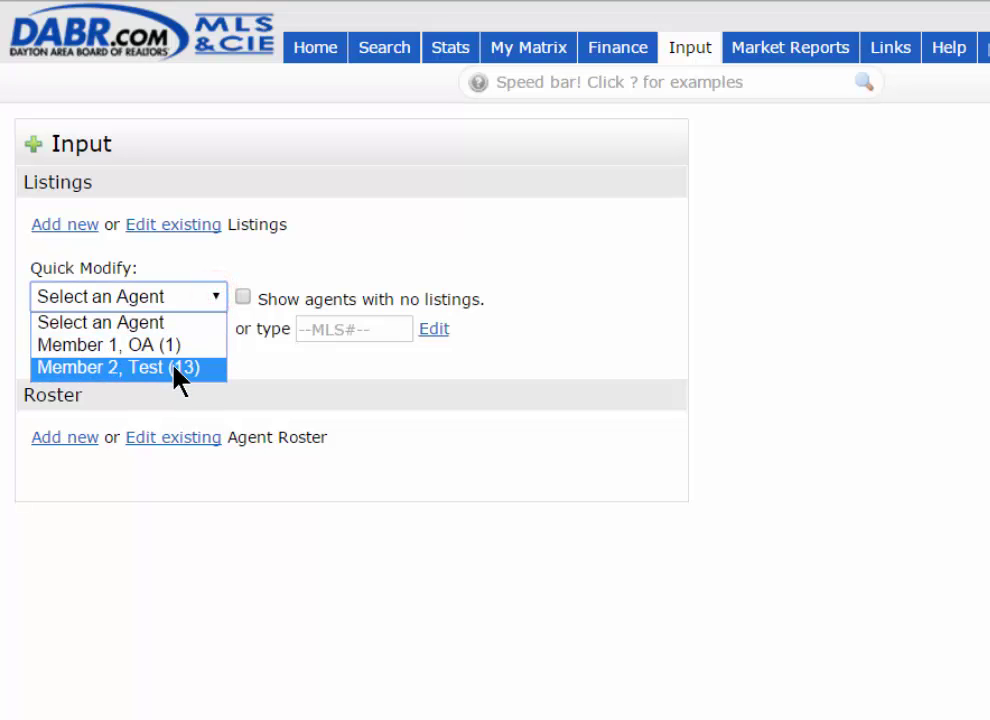
left_click(112, 368)
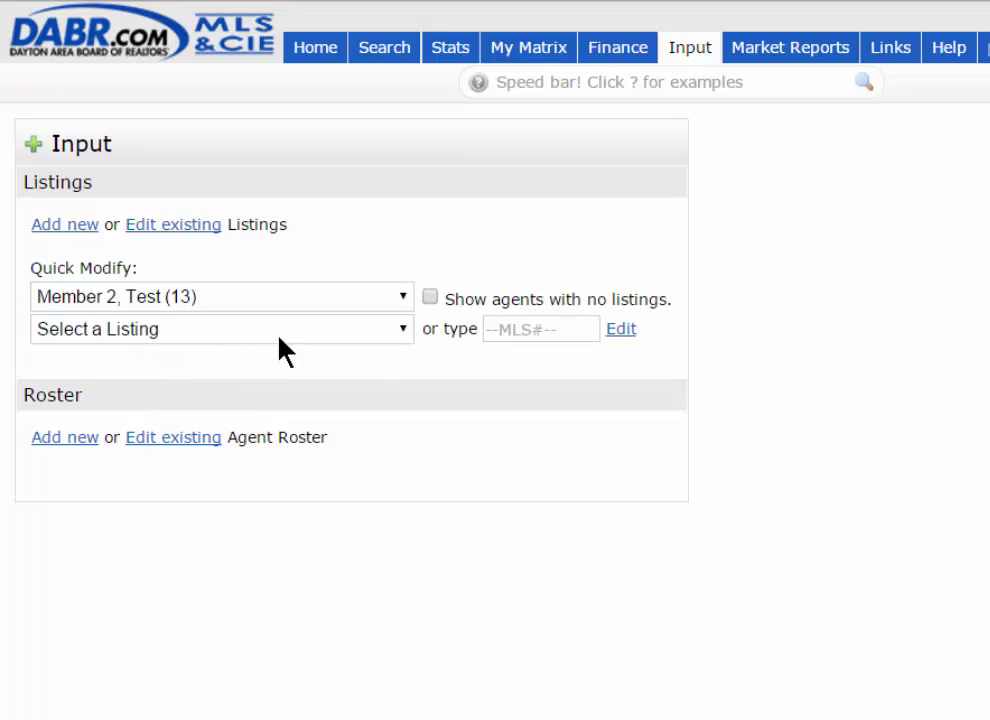
left_click(405, 326)
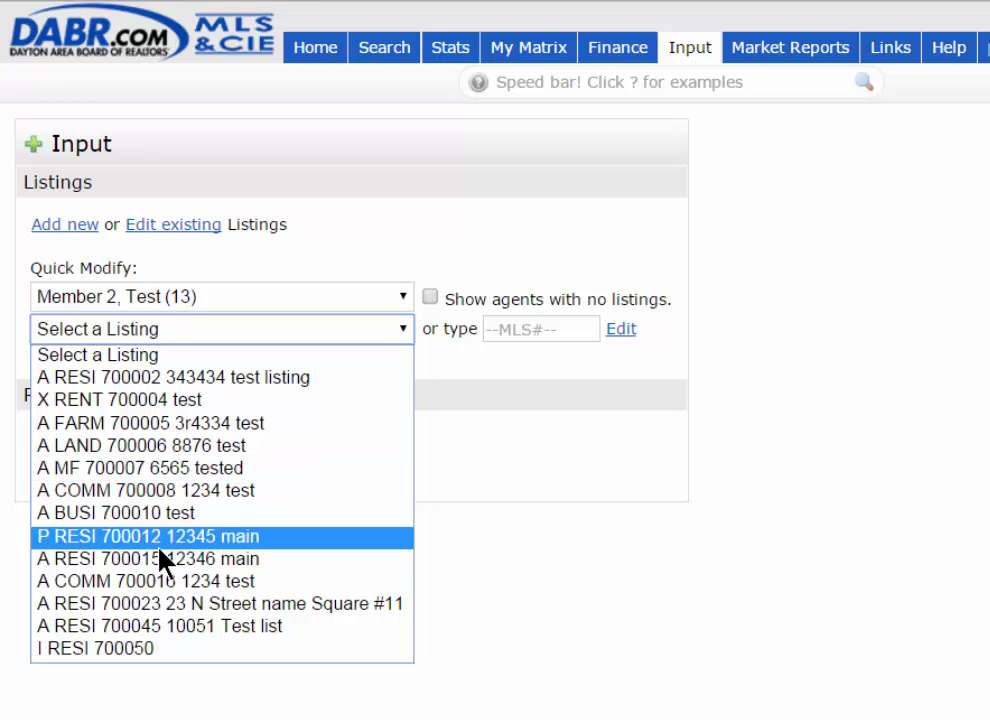
left_click(486, 375)
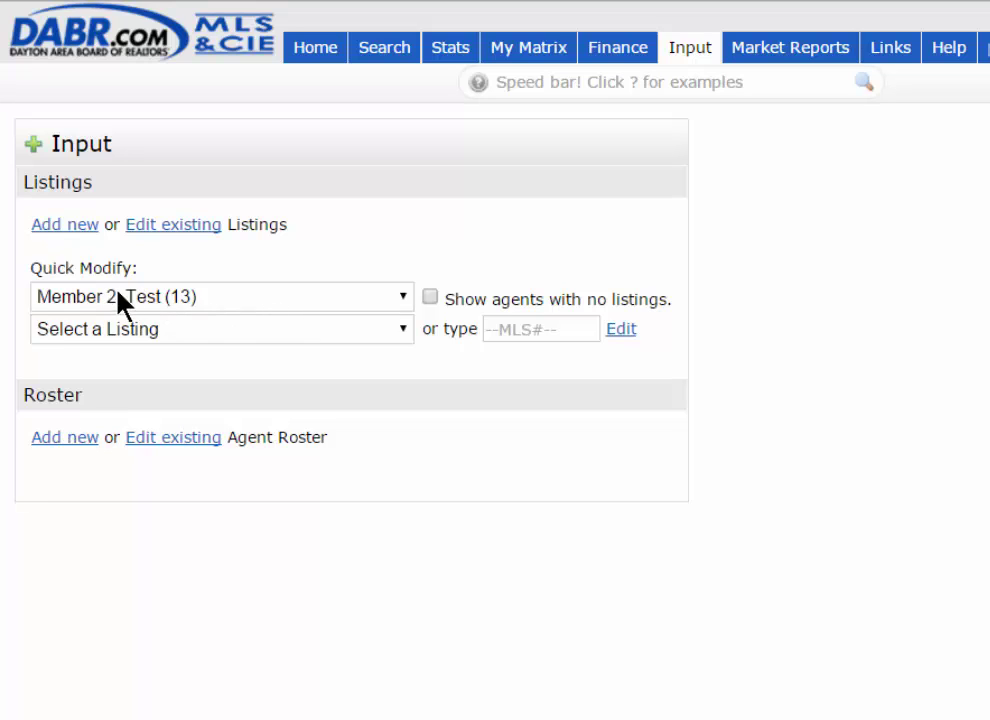
left_click(403, 330)
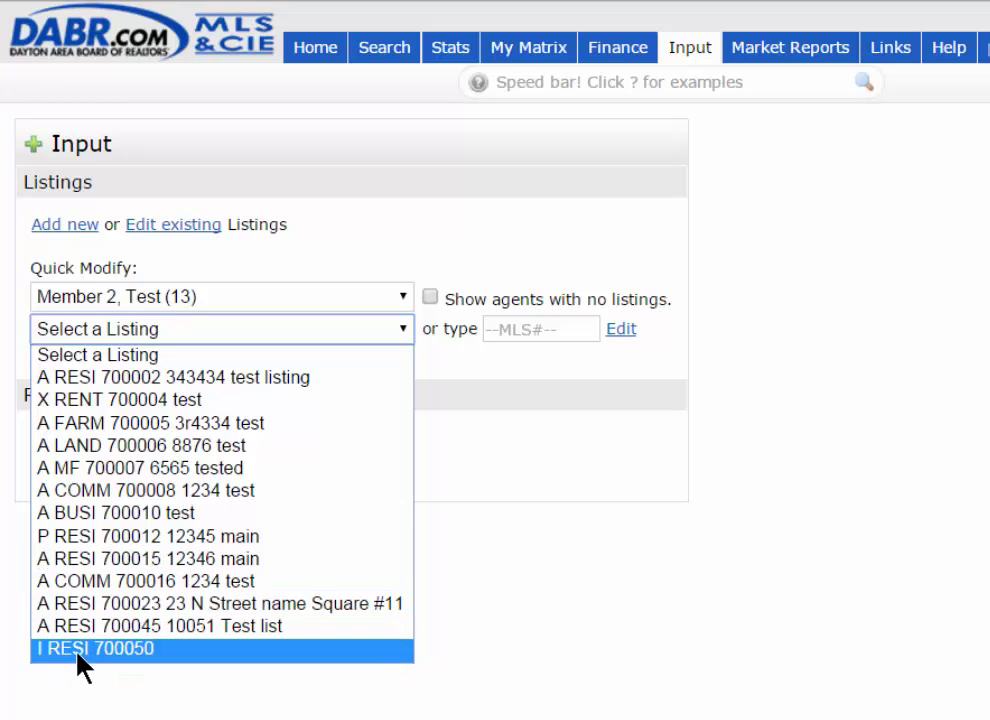
left_click(115, 652)
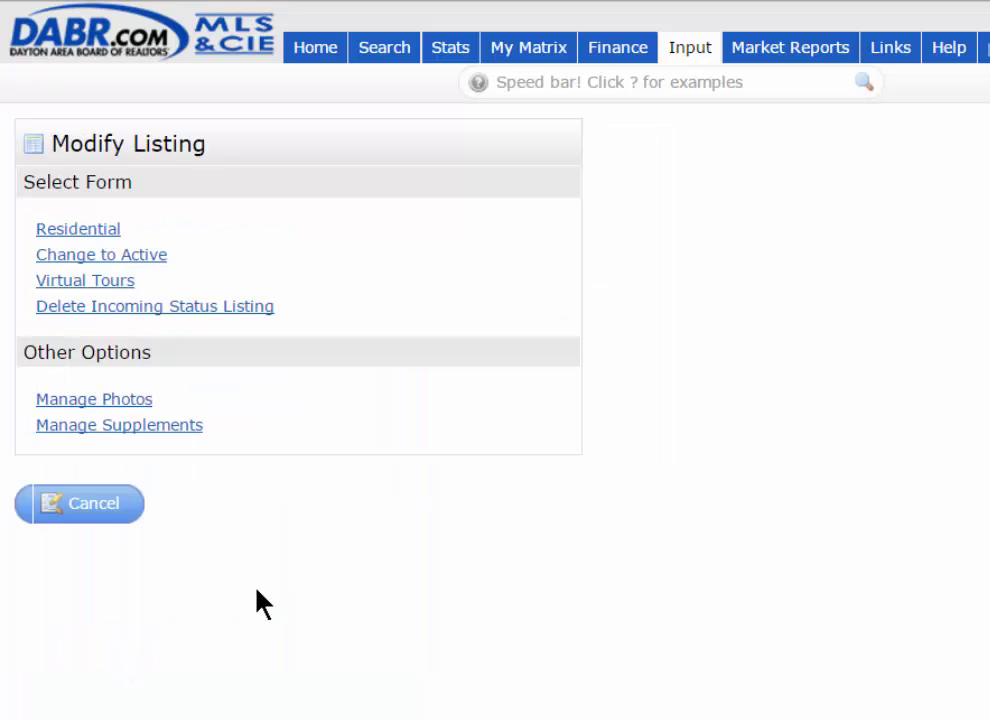
left_click(106, 236)
left_click(91, 237)
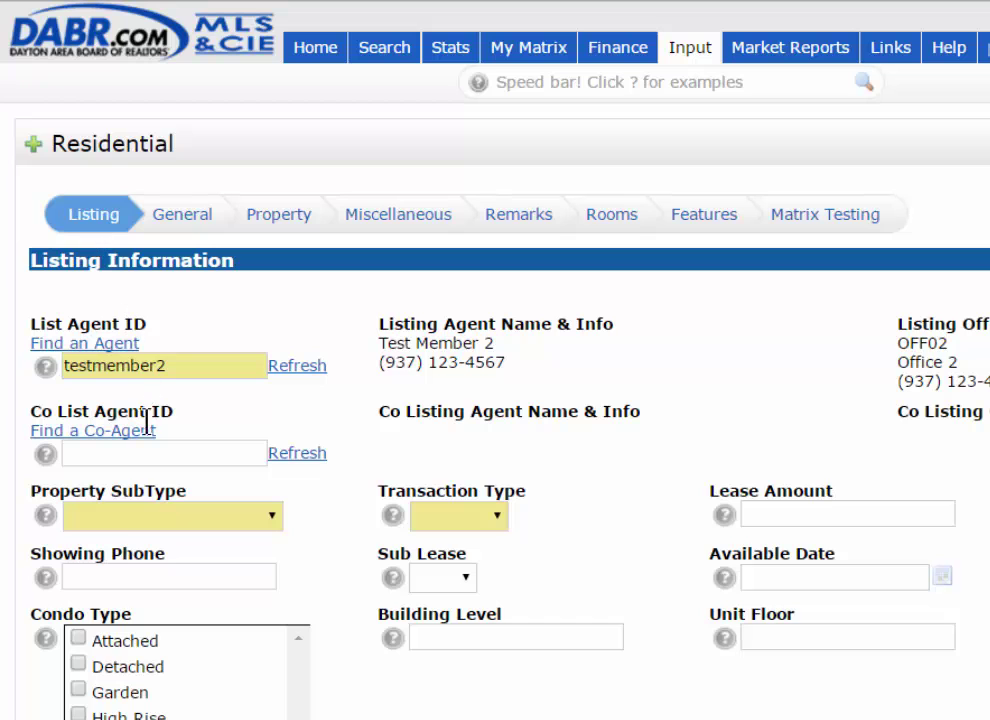
left_click(183, 220)
left_click(268, 222)
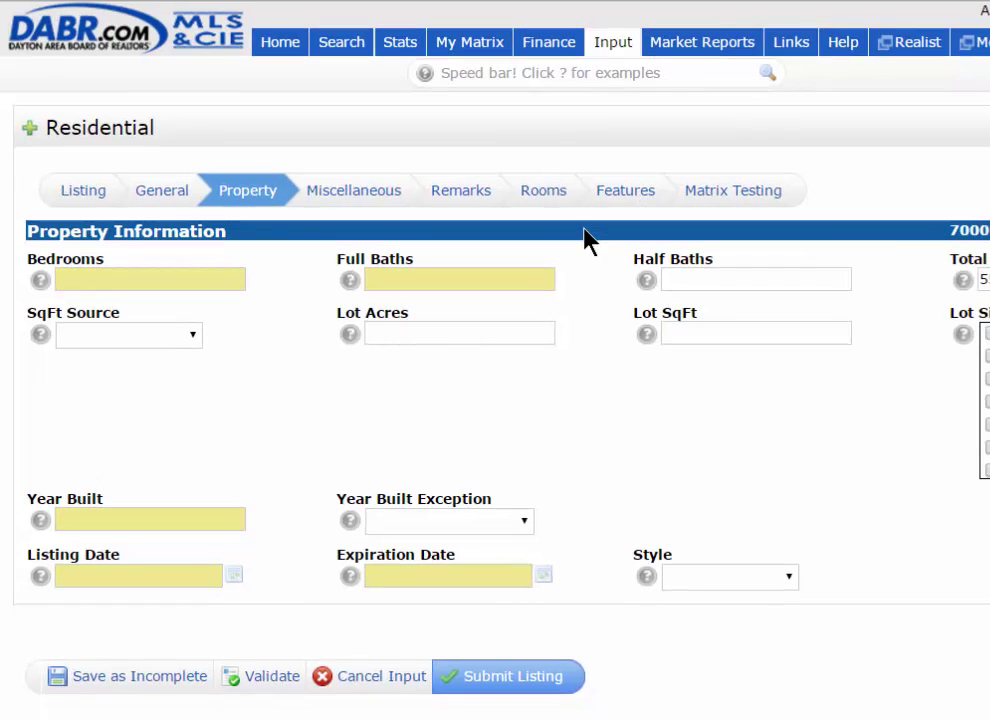
left_click(379, 685)
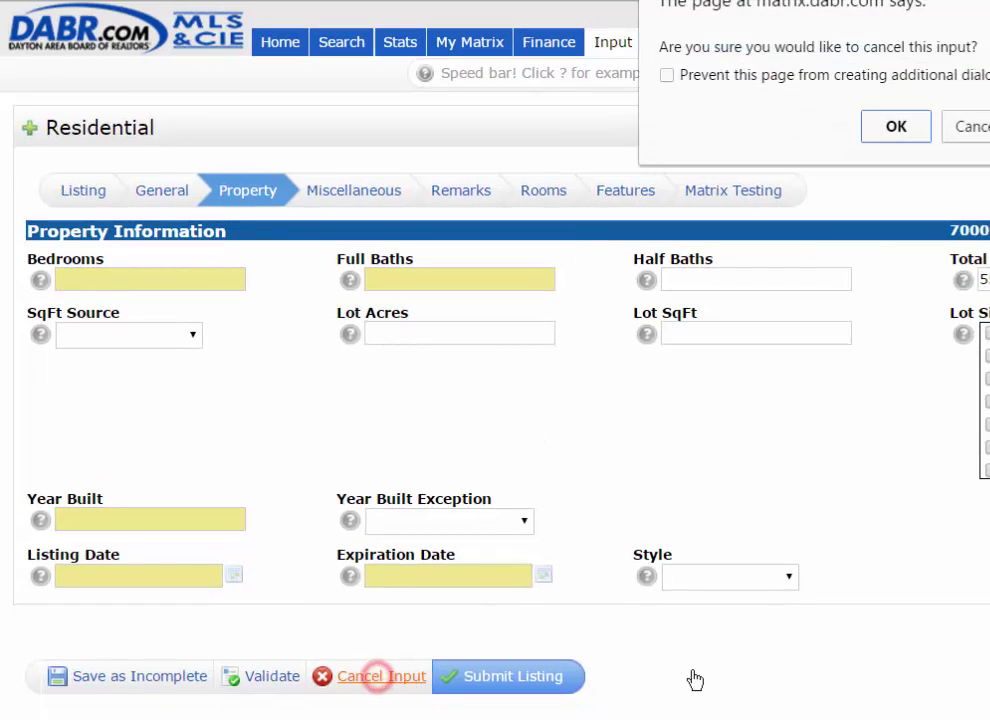
left_click(899, 127)
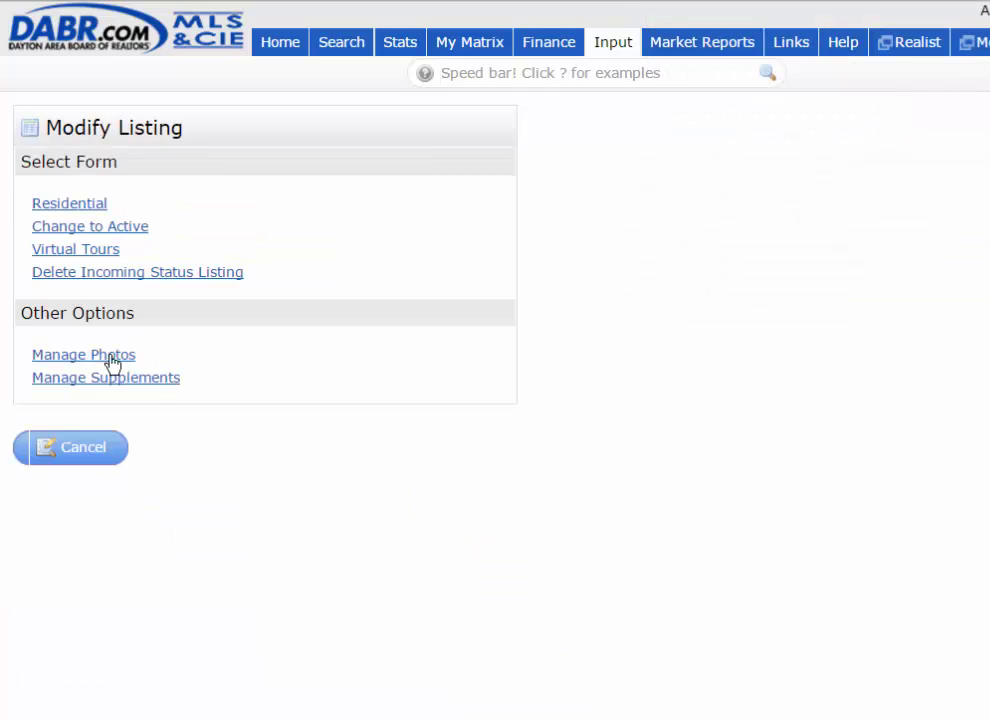
left_click(89, 458)
left_click(257, 290)
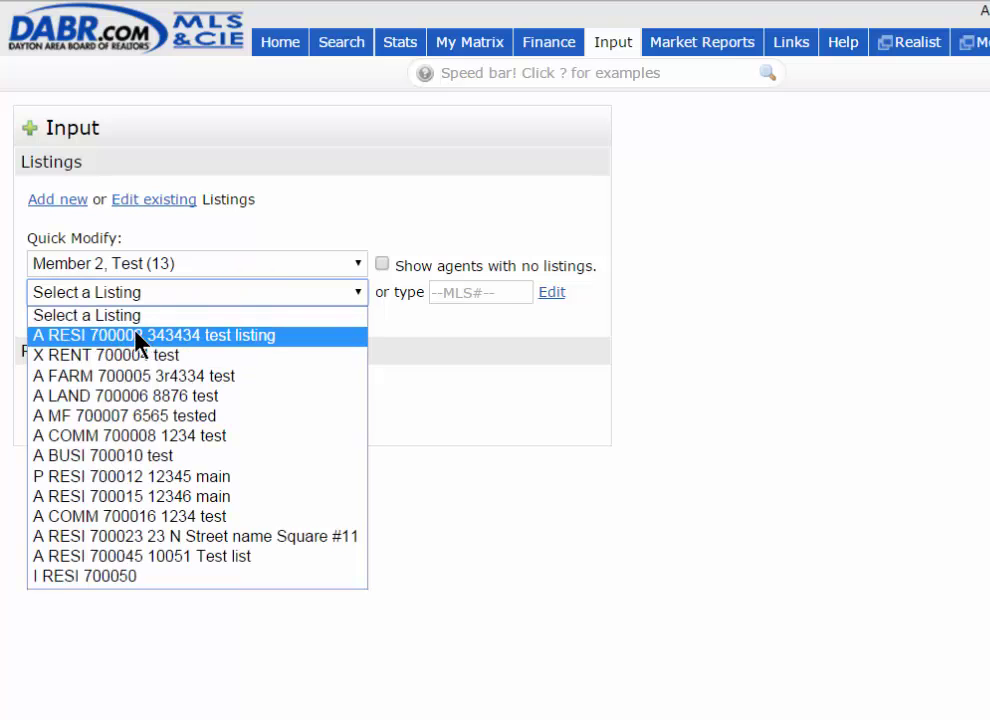
left_click(78, 335)
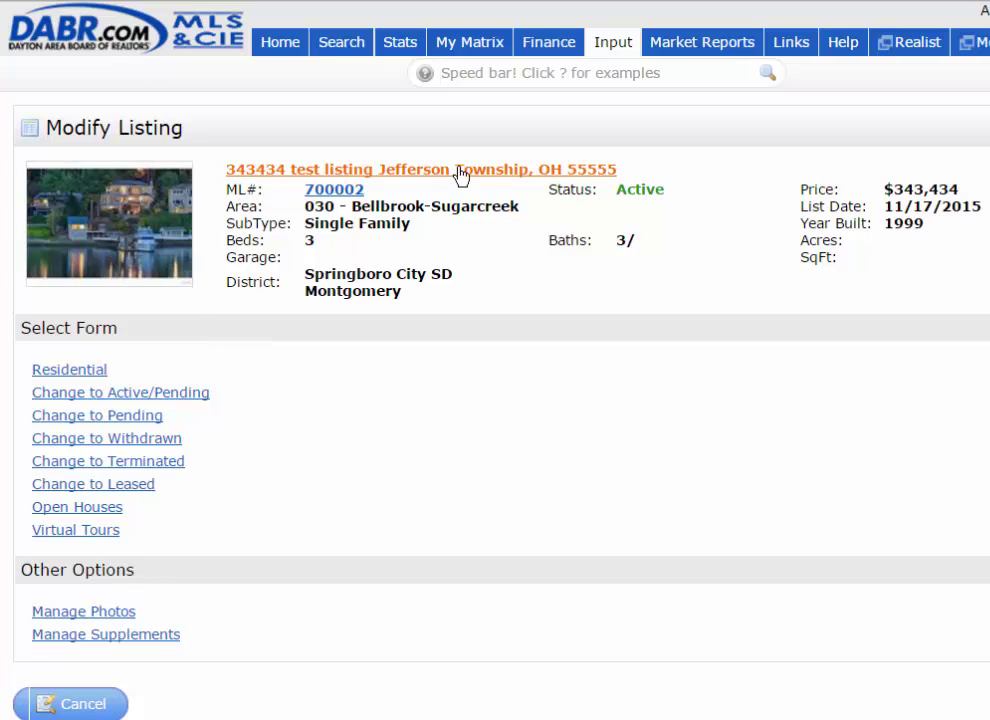
left_click(335, 189)
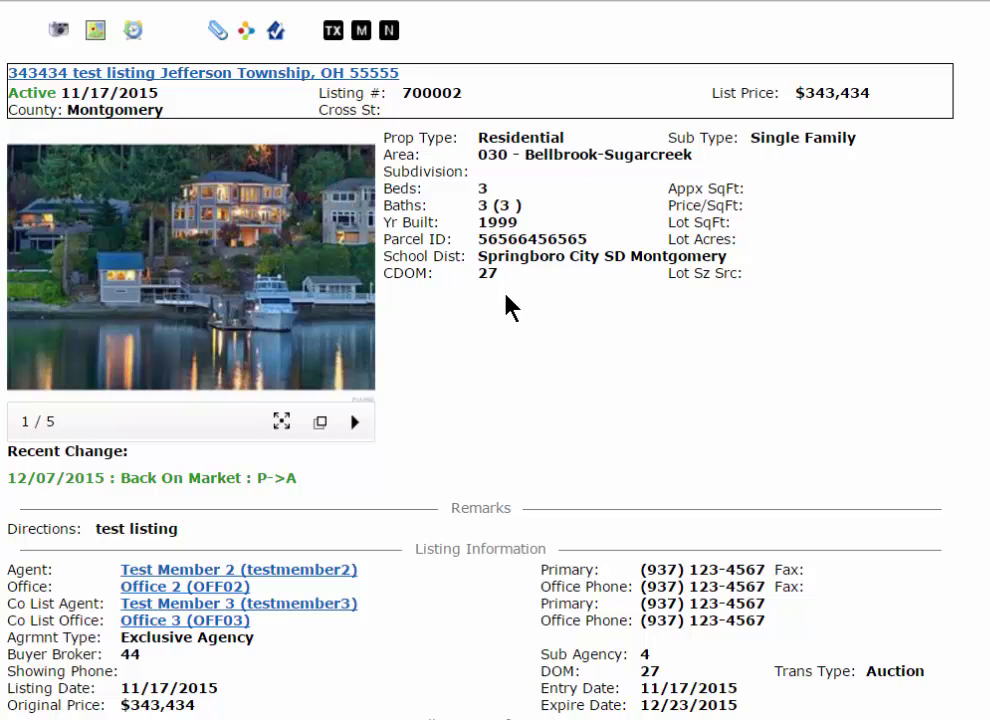
- Browse listing 700002's photos, expanding the photo row and advancing the main photo three times
scroll(505, 295, "down", 3)
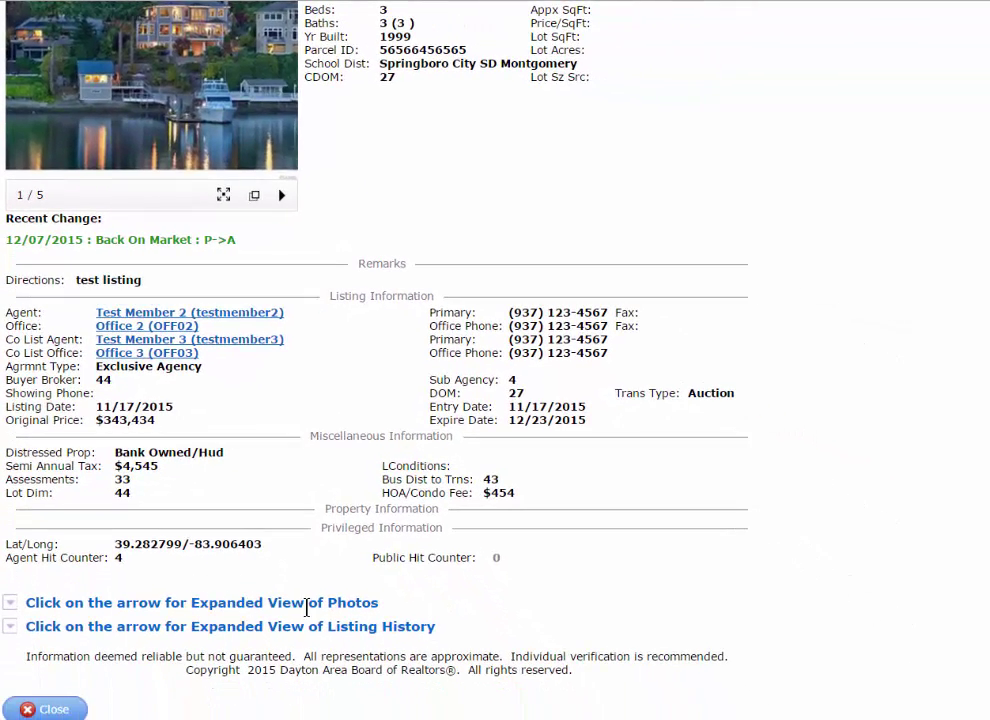
left_click_drag(310, 602, 382, 602)
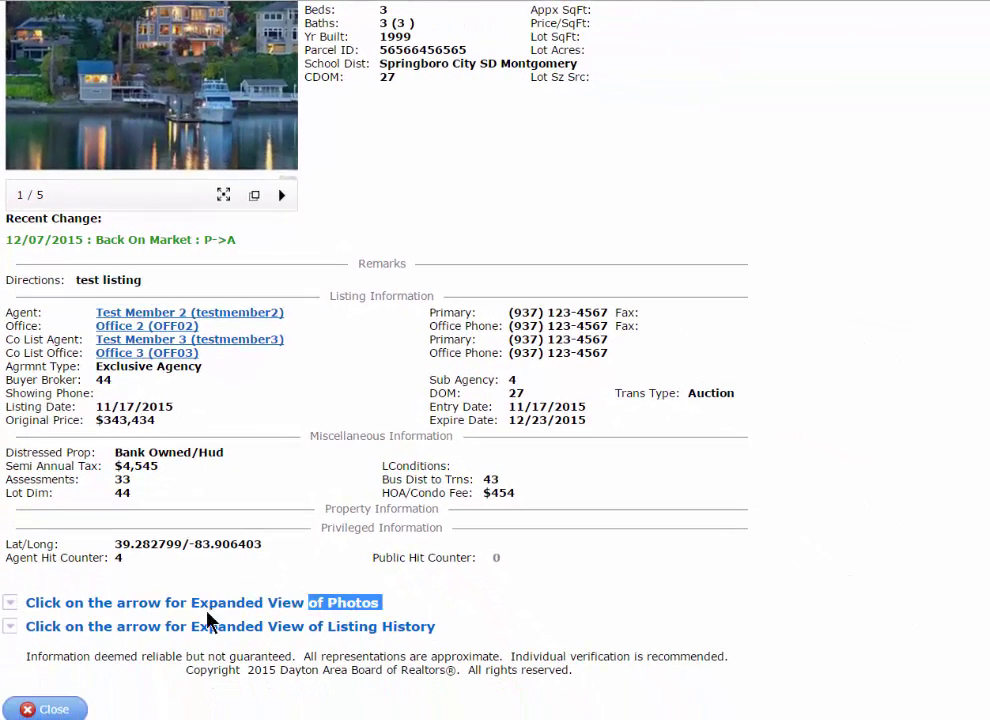
left_click(9, 602)
scroll(398, 558, "down", 2)
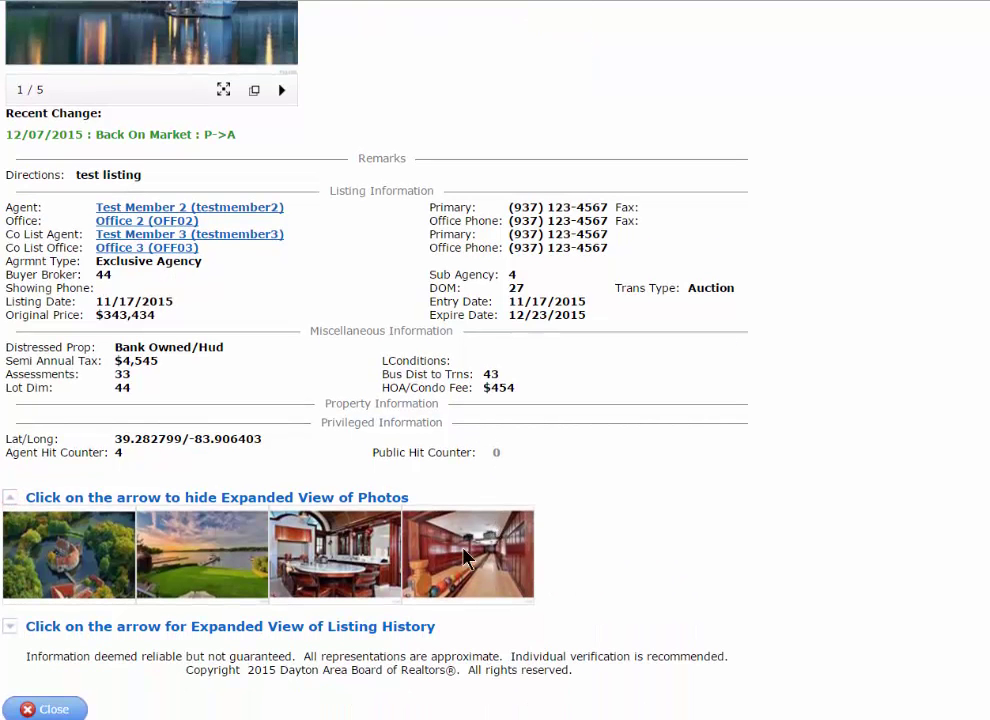
scroll(455, 570, "up", 5)
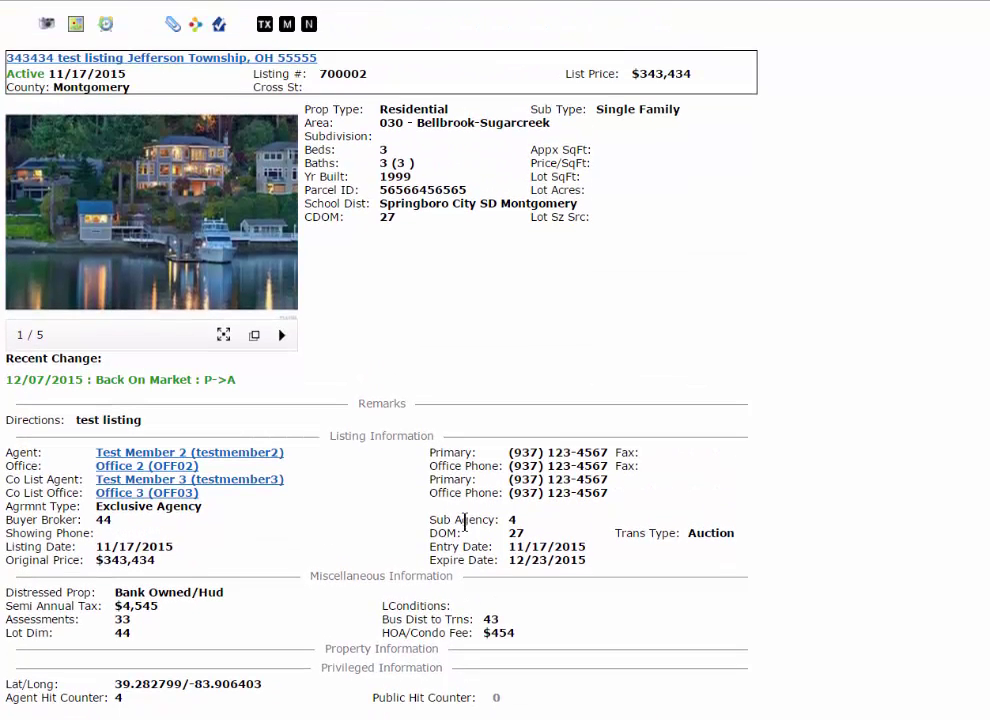
right_click(409, 296)
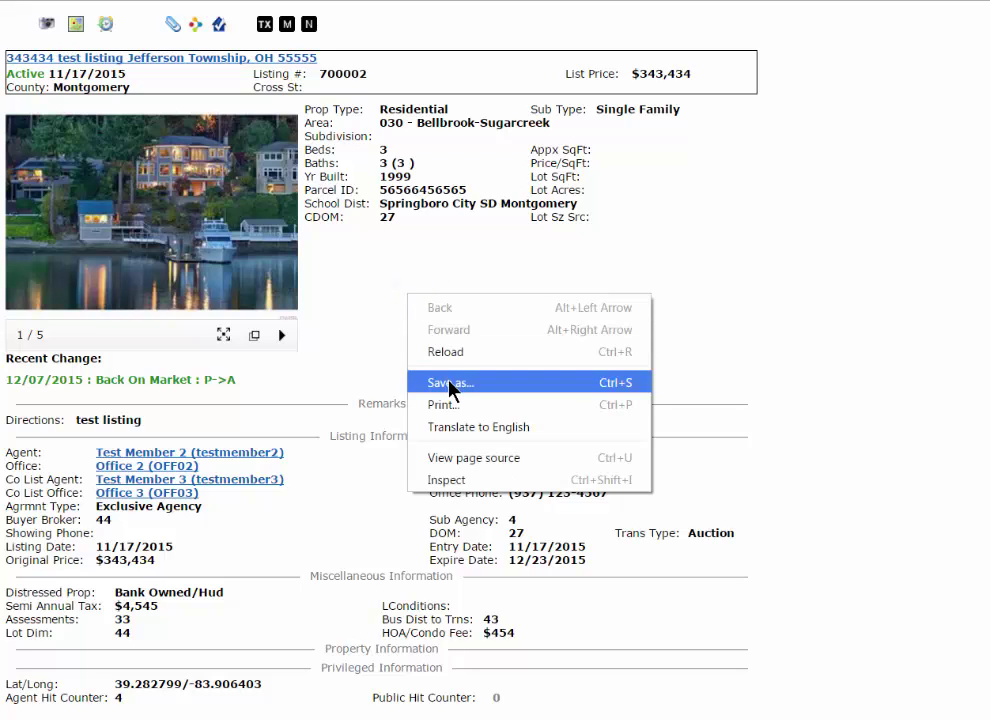
left_click(378, 362)
scroll(462, 328, "down", 2)
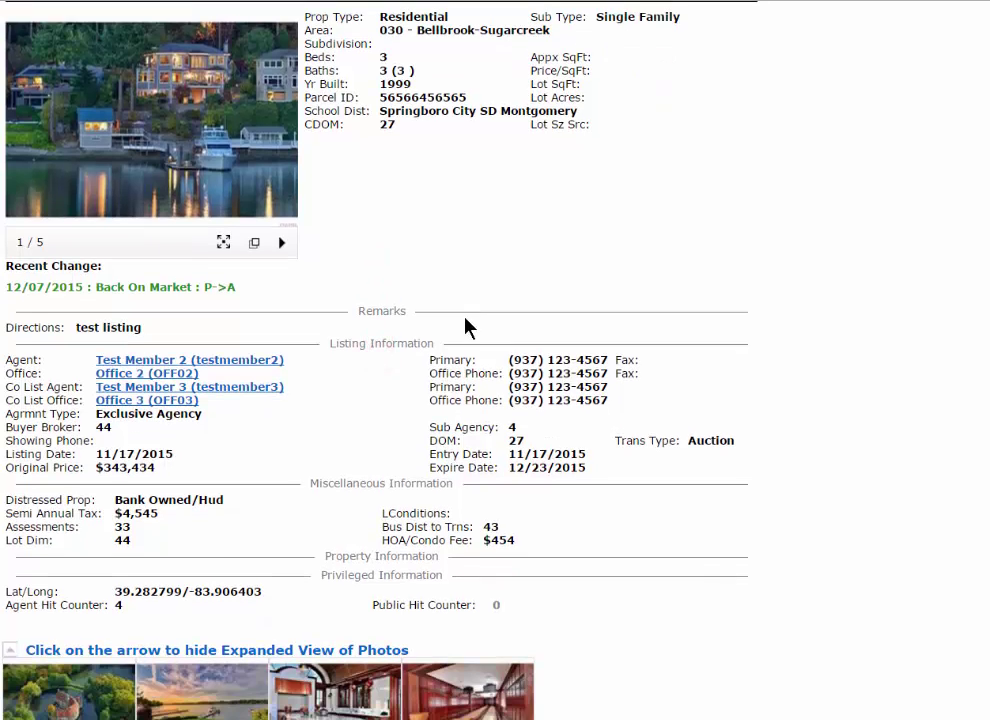
left_click(281, 137)
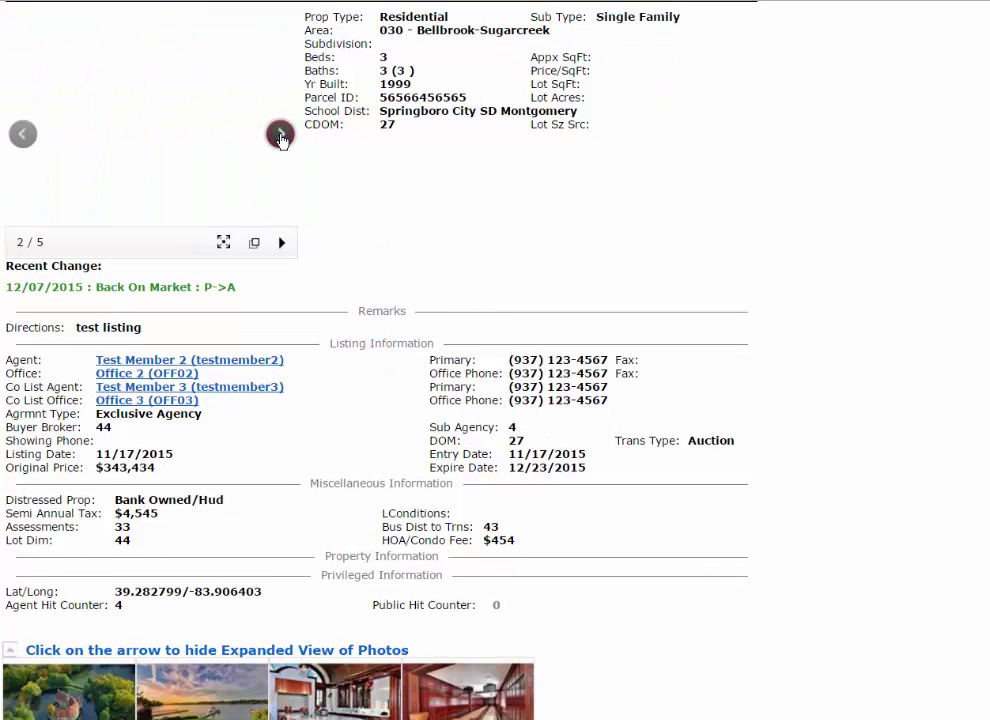
left_click(281, 137)
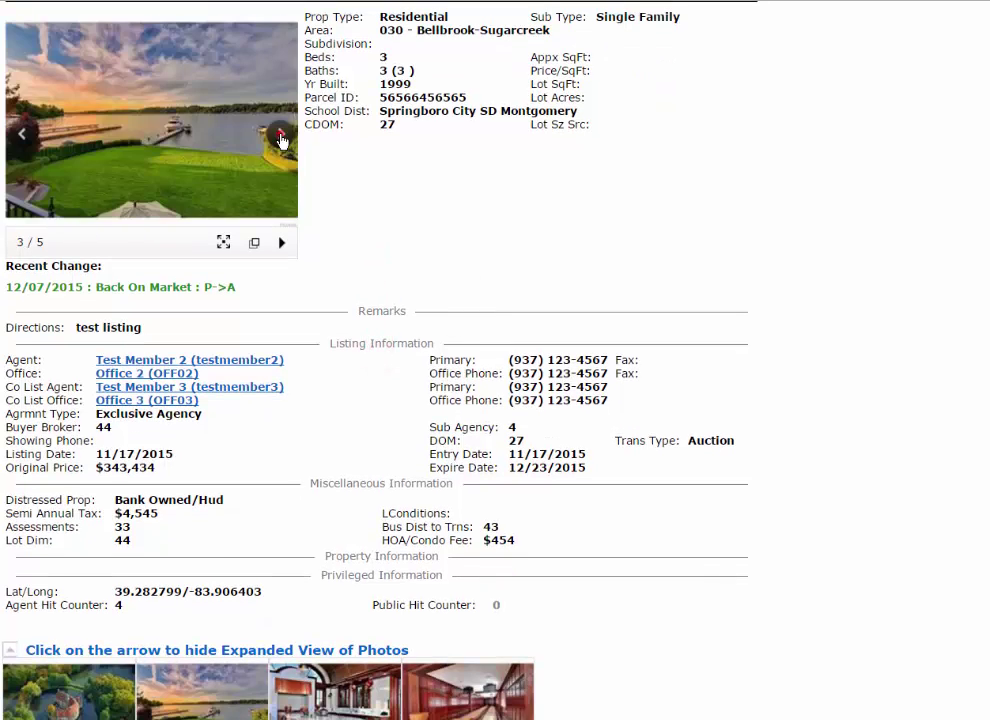
left_click(281, 138)
scroll(464, 225, "up", 2)
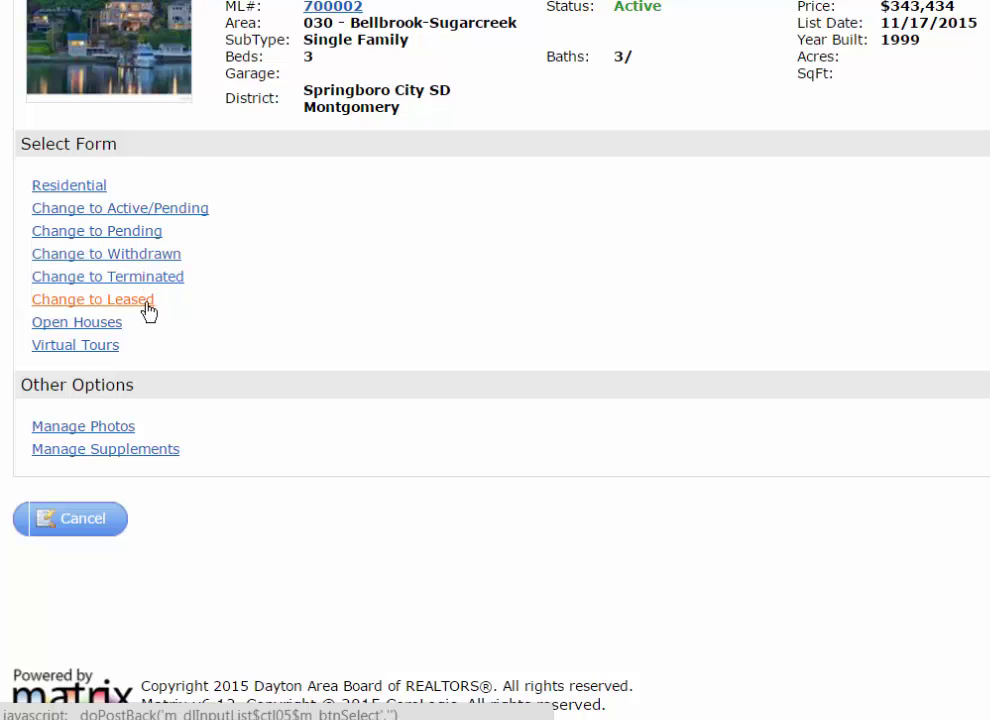
left_click(174, 215)
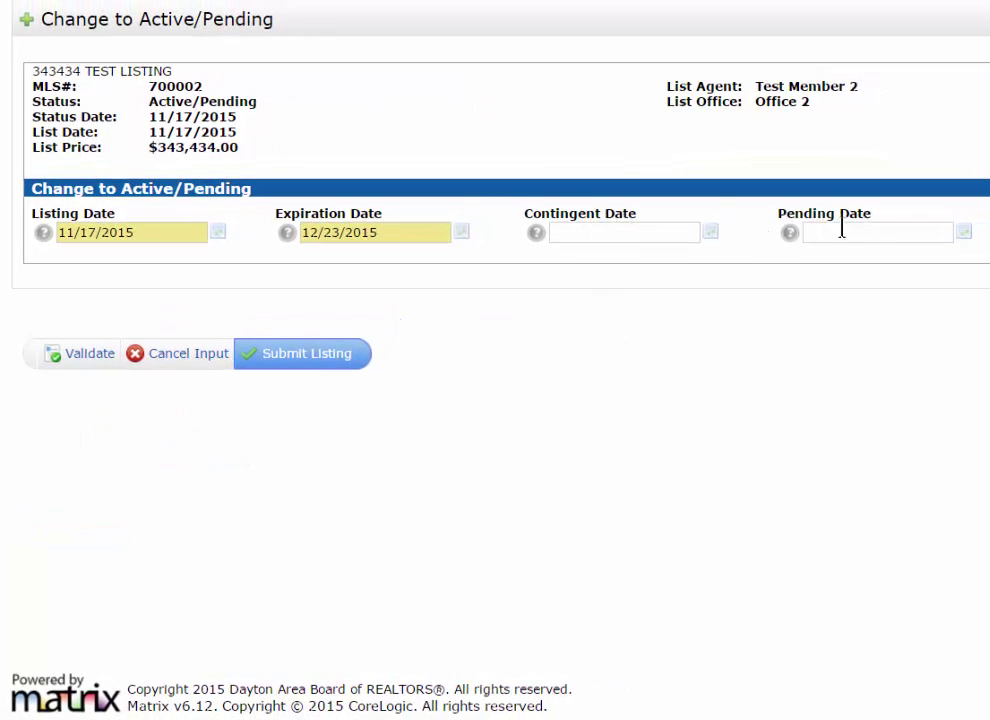
left_click(190, 362)
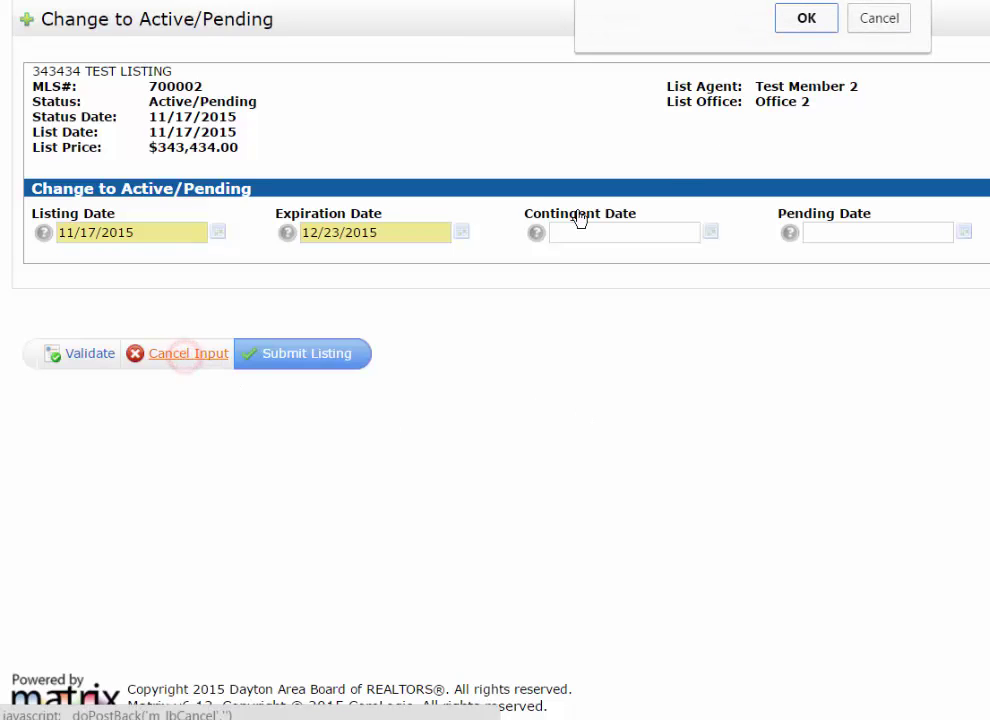
left_click(828, 12)
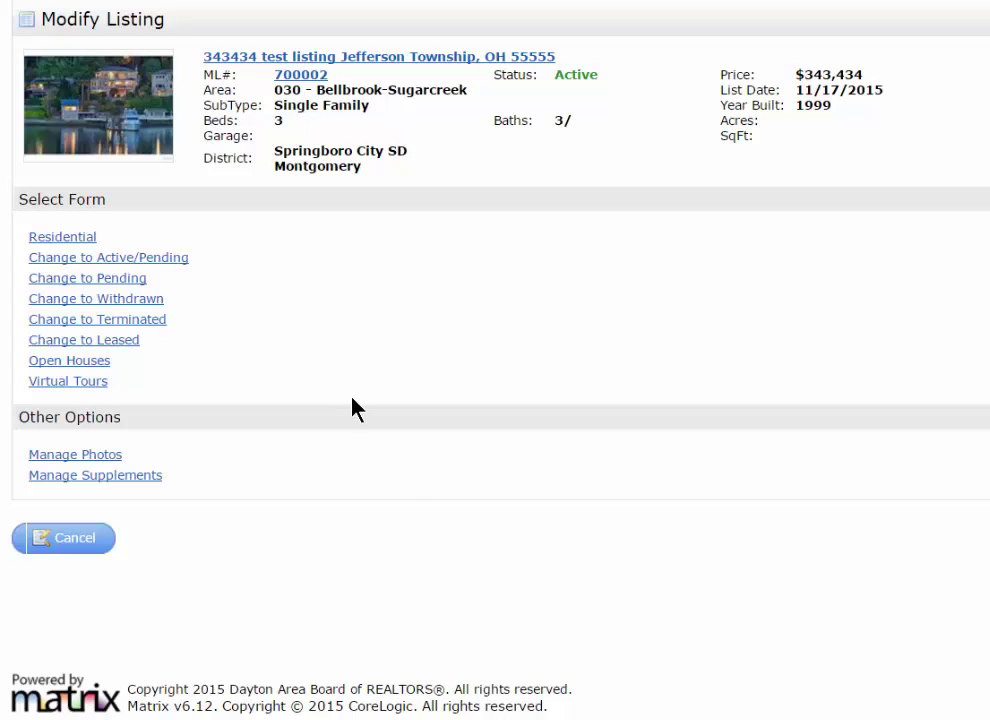
left_click(92, 365)
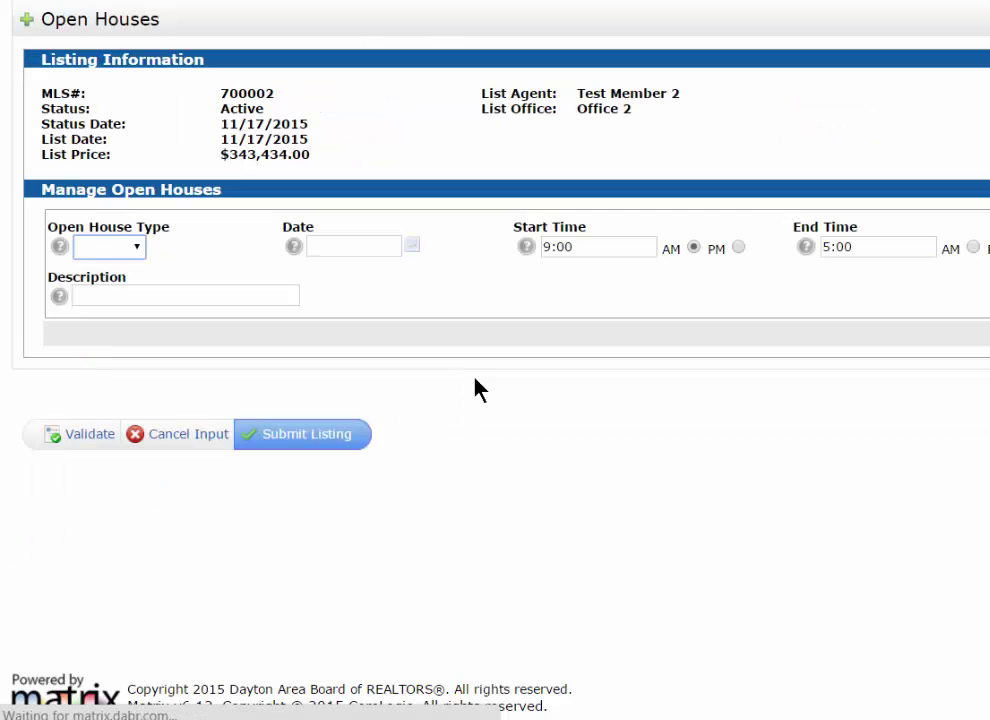
left_click(135, 250)
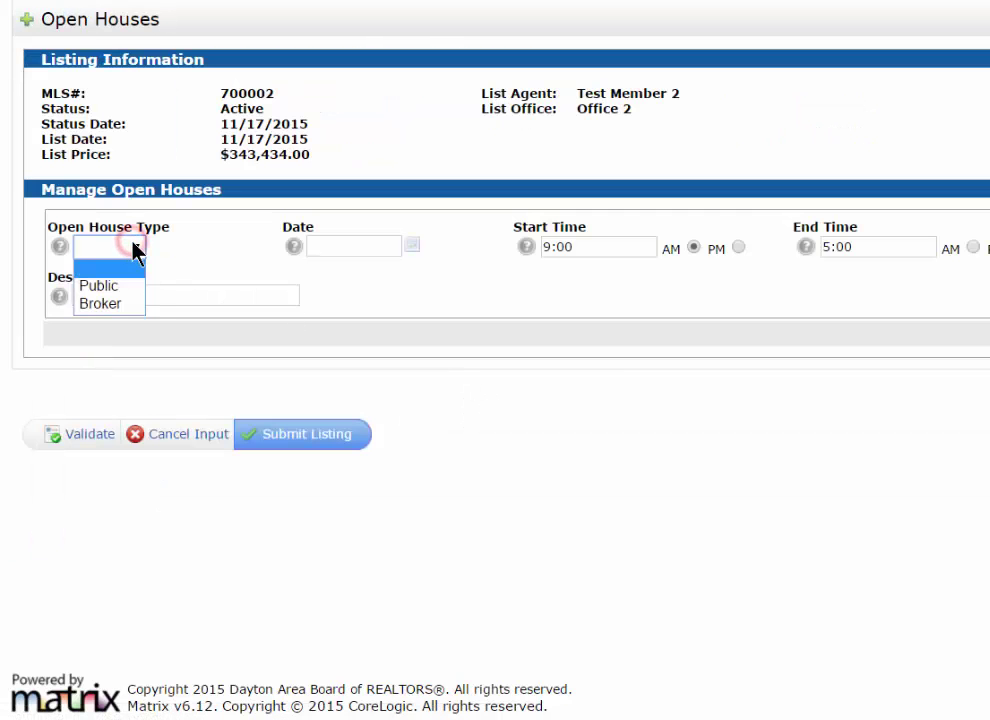
left_click(136, 248)
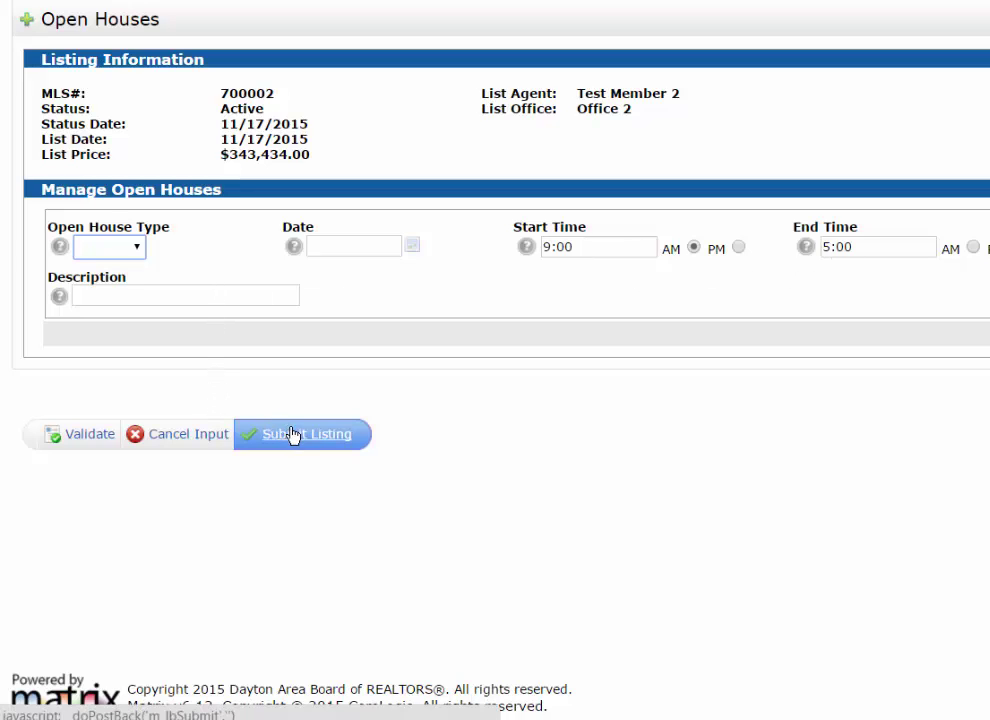
left_click(178, 436)
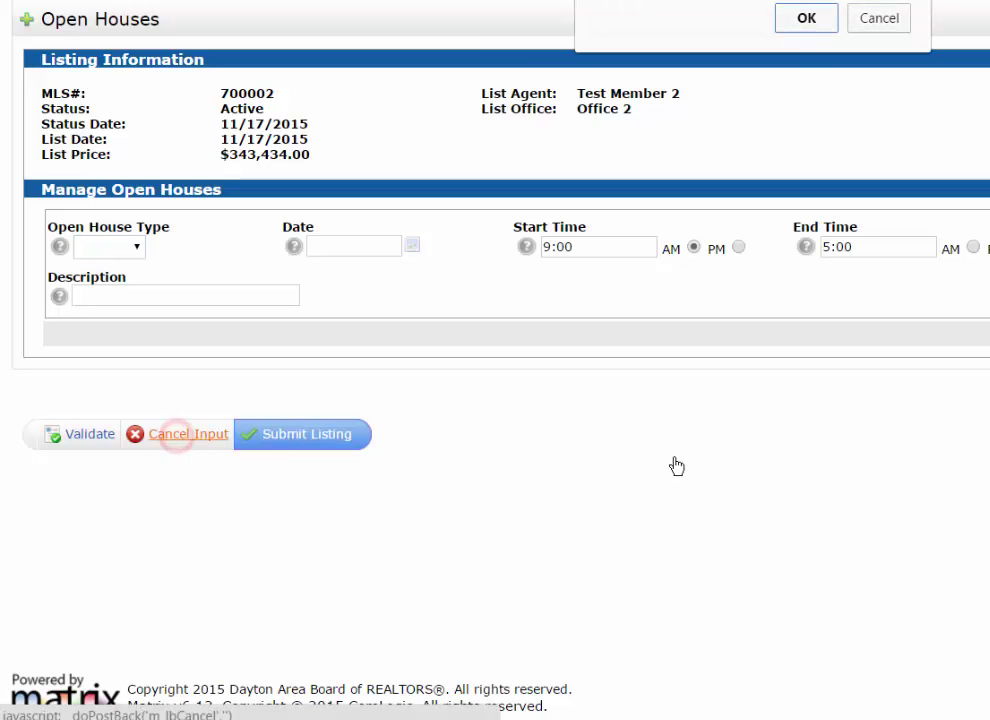
left_click(790, 18)
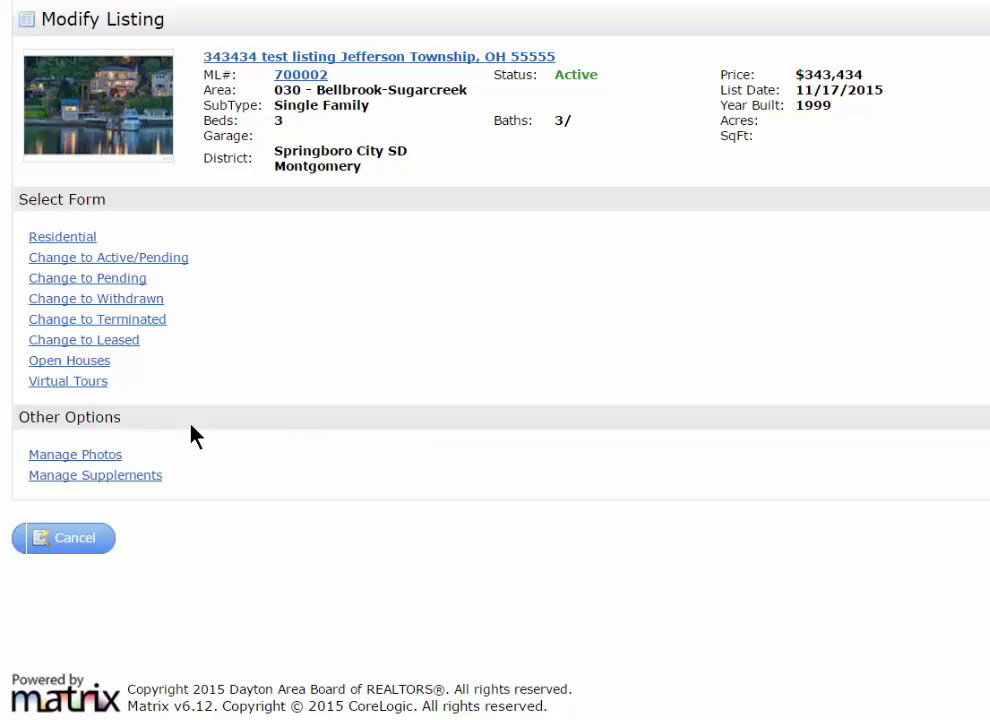
left_click(67, 382)
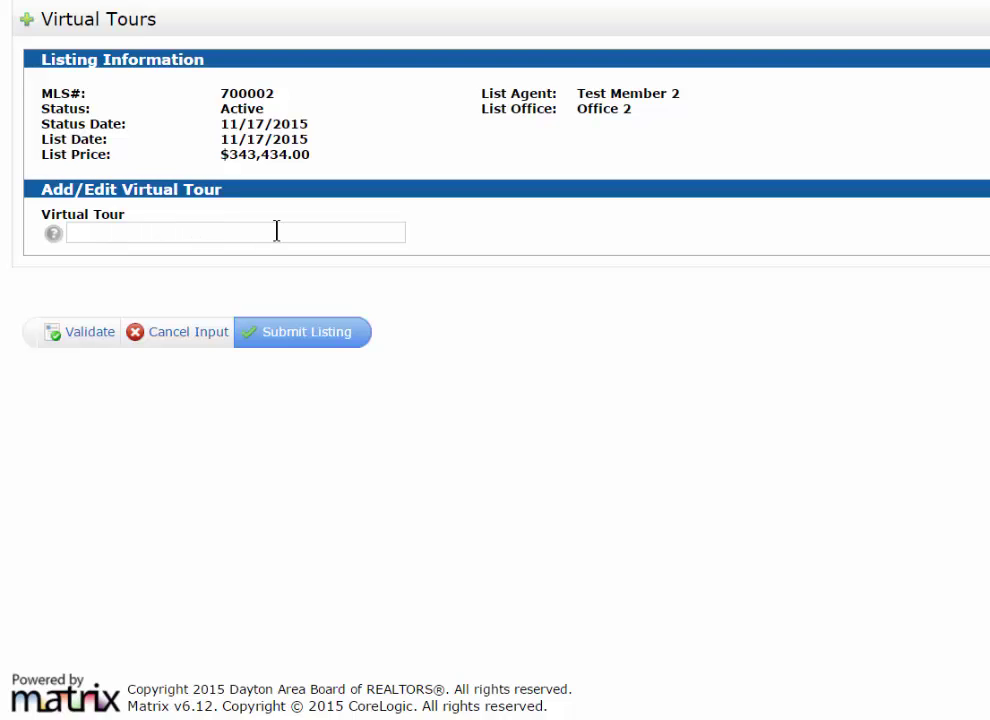
left_click(171, 334)
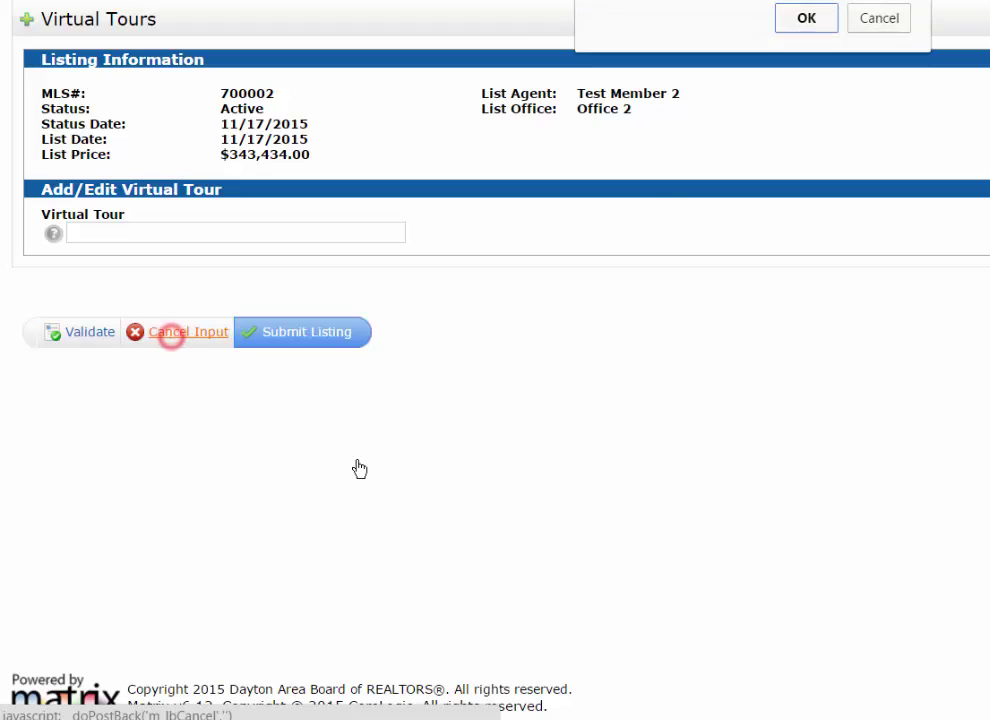
left_click(798, 21)
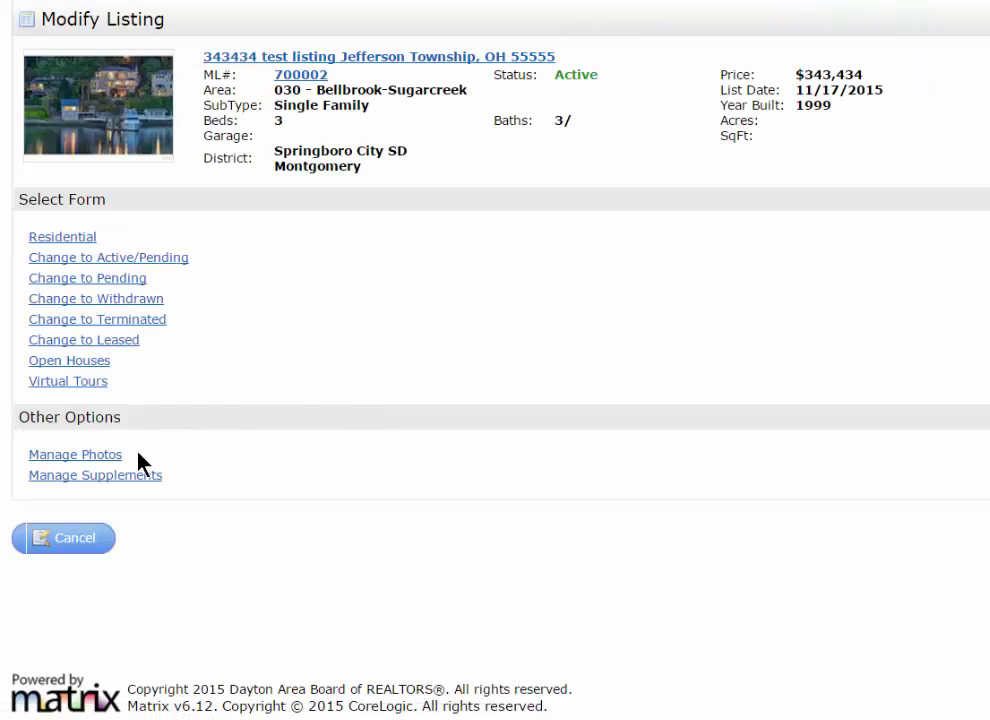
left_click(80, 478)
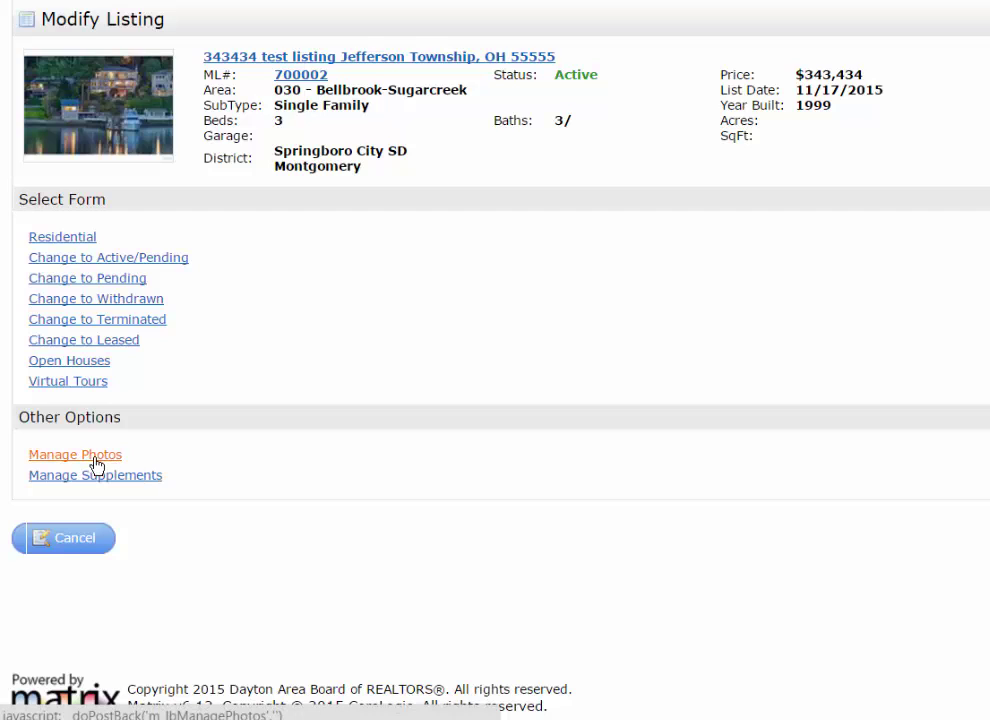
left_click(93, 456)
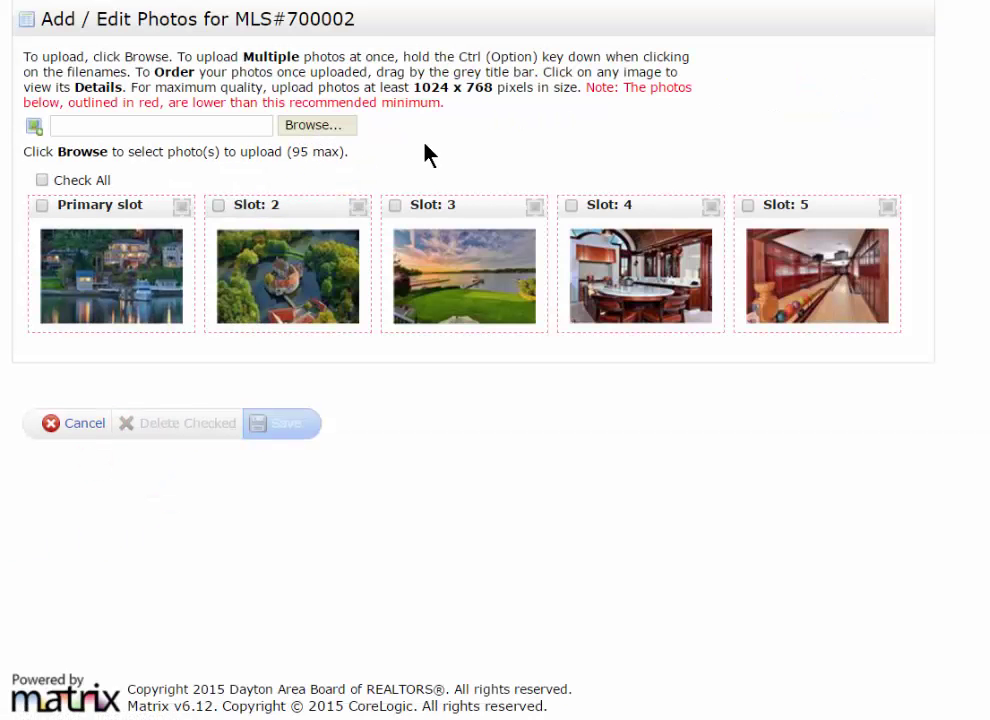
left_click(42, 206)
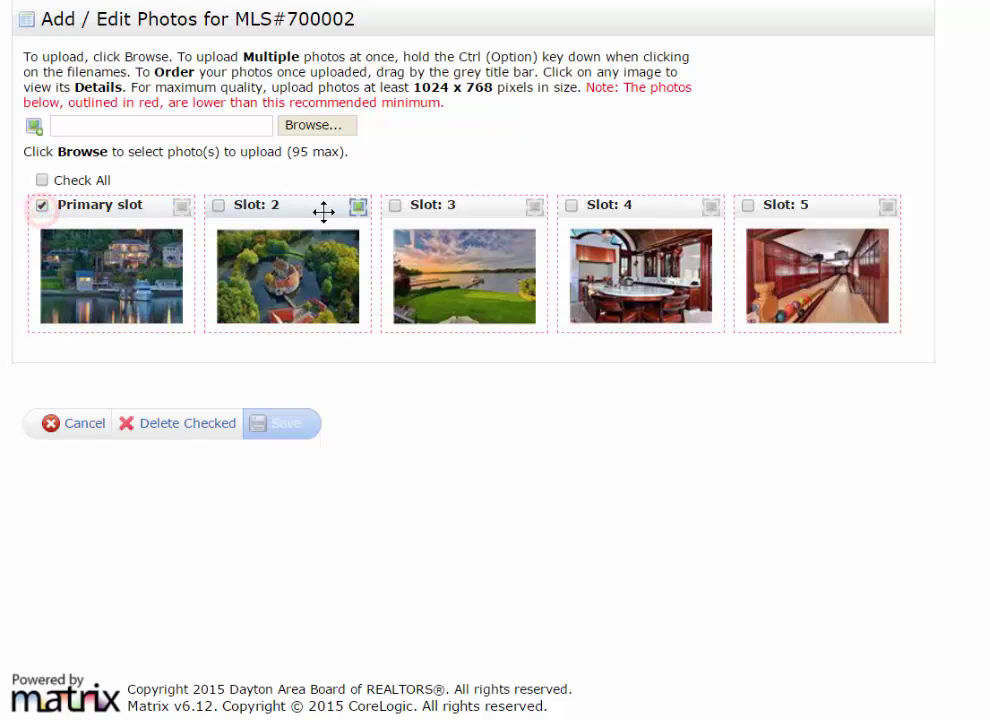
left_click(216, 206)
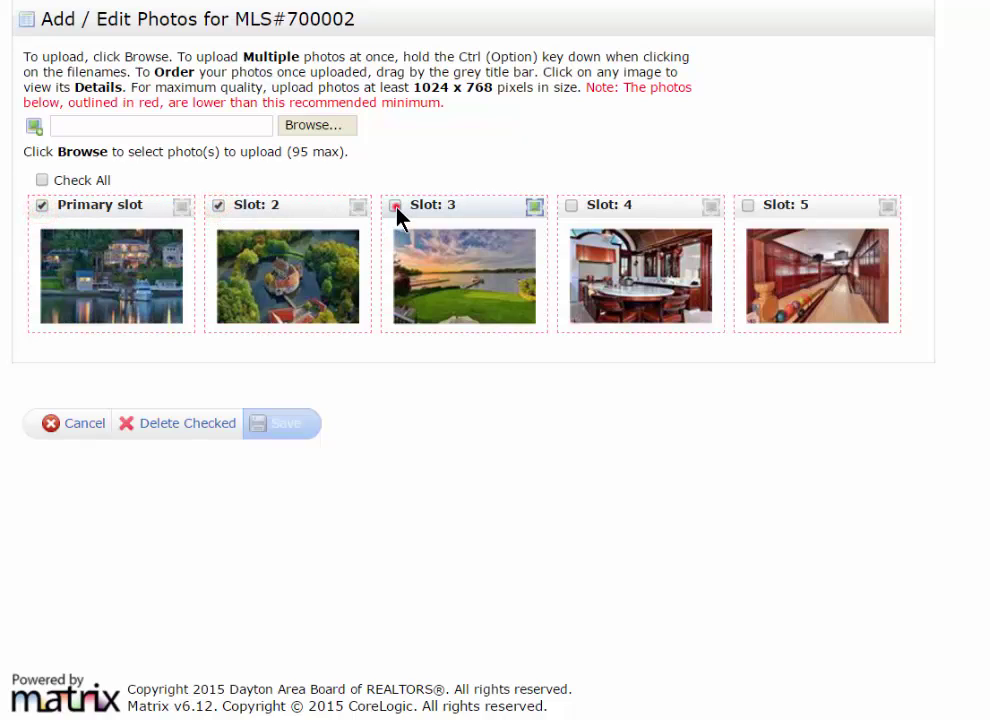
left_click(396, 206)
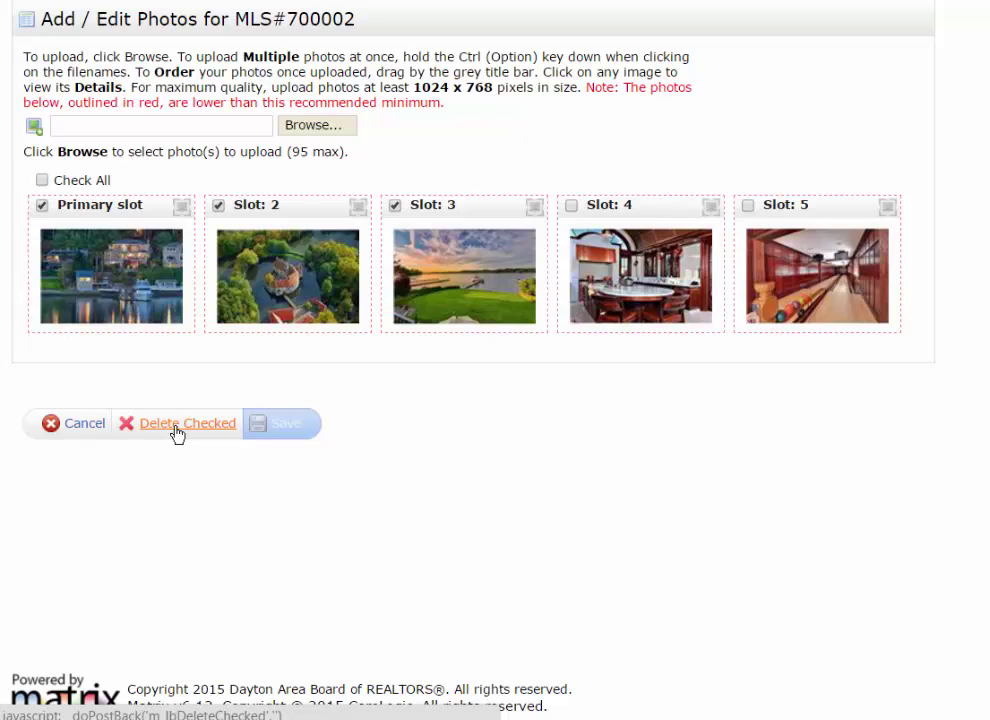
left_click(78, 424)
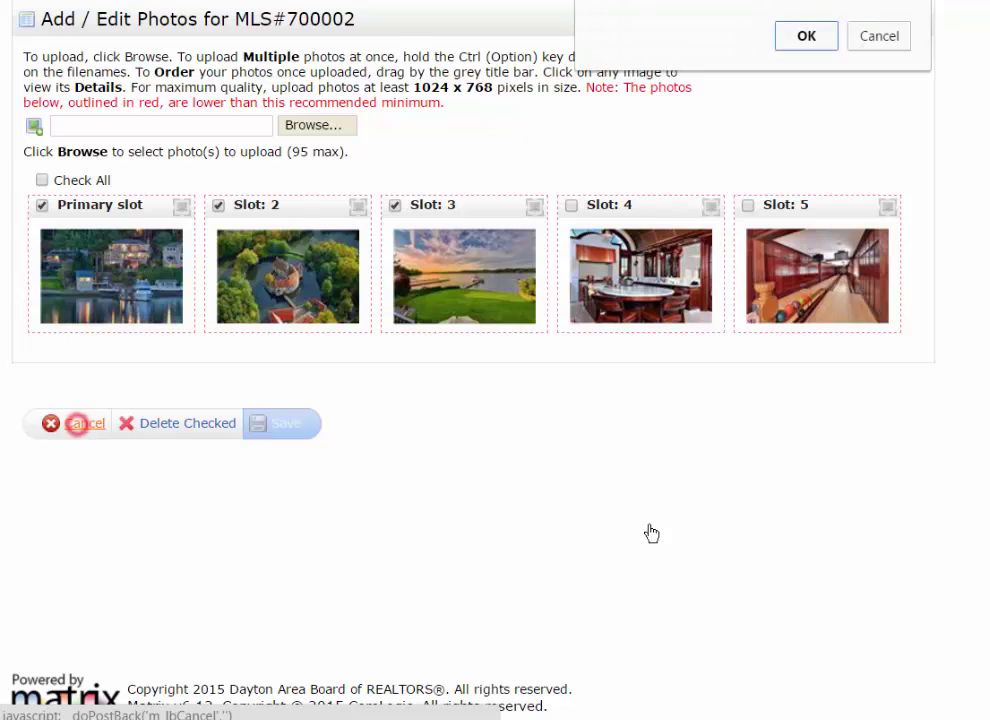
left_click(793, 38)
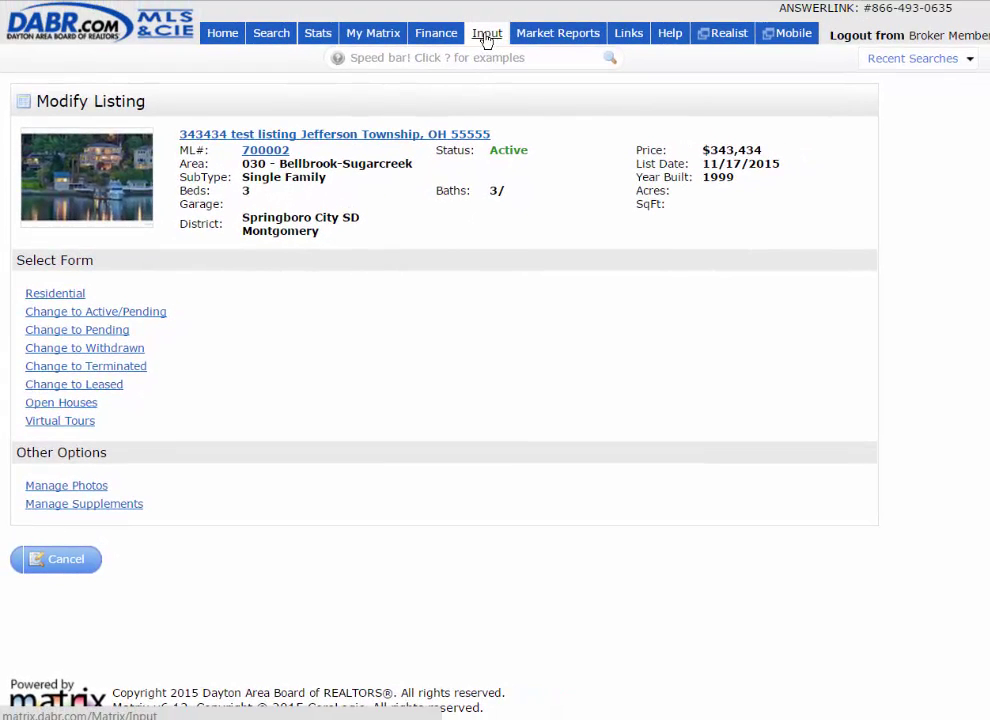
- On the Input page, choose the agent with 13 listings for Quick Modify and open their listing list
left_click(487, 36)
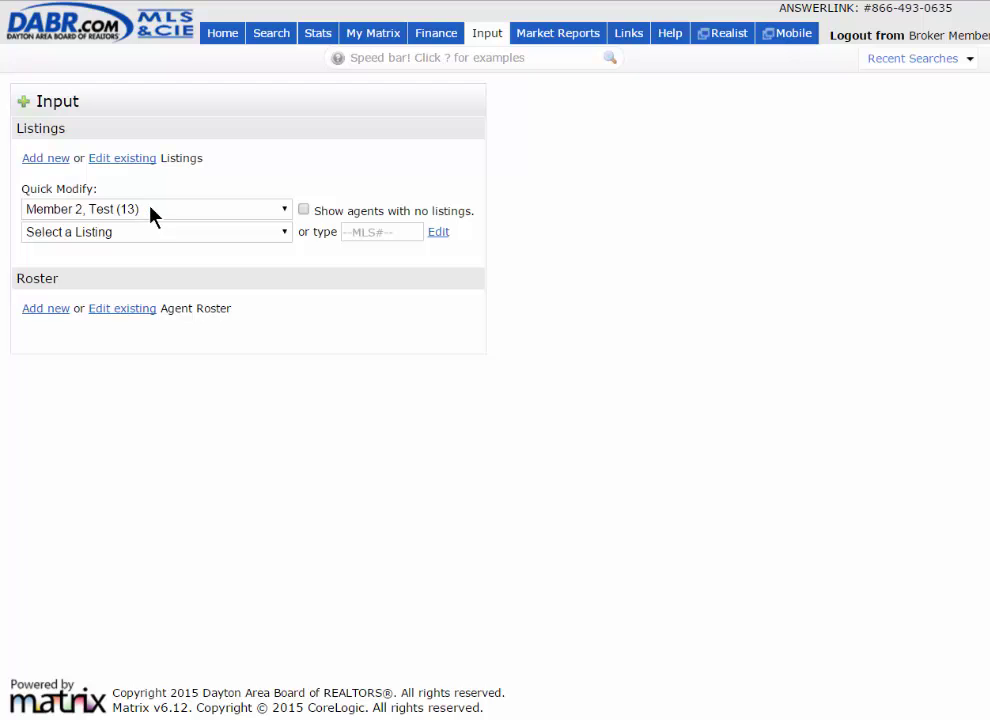
left_click(285, 212)
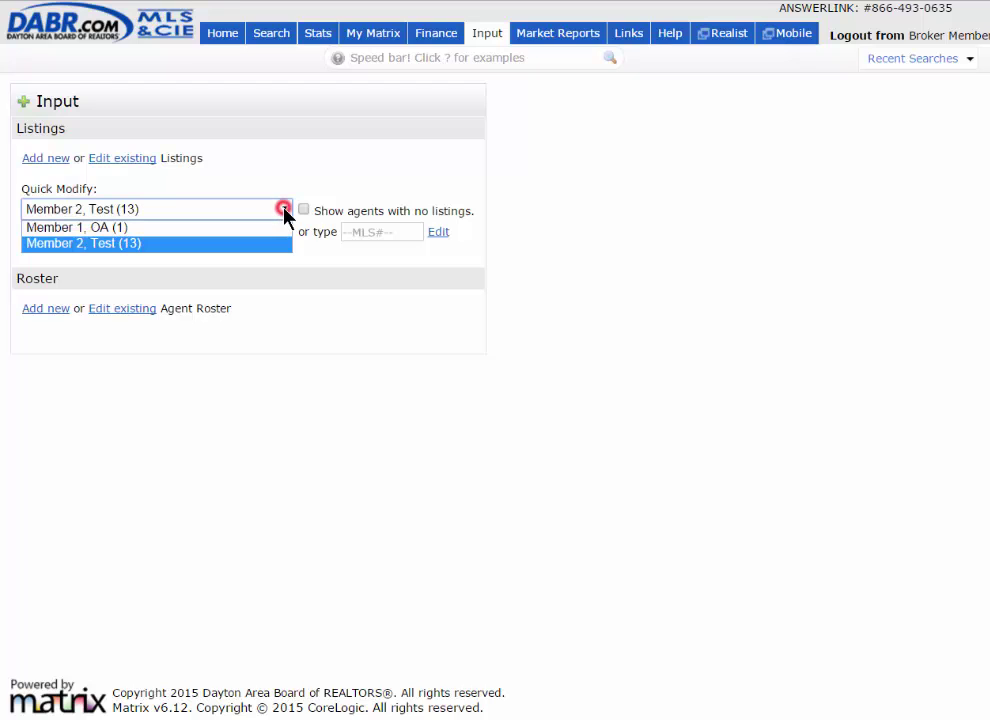
left_click(175, 244)
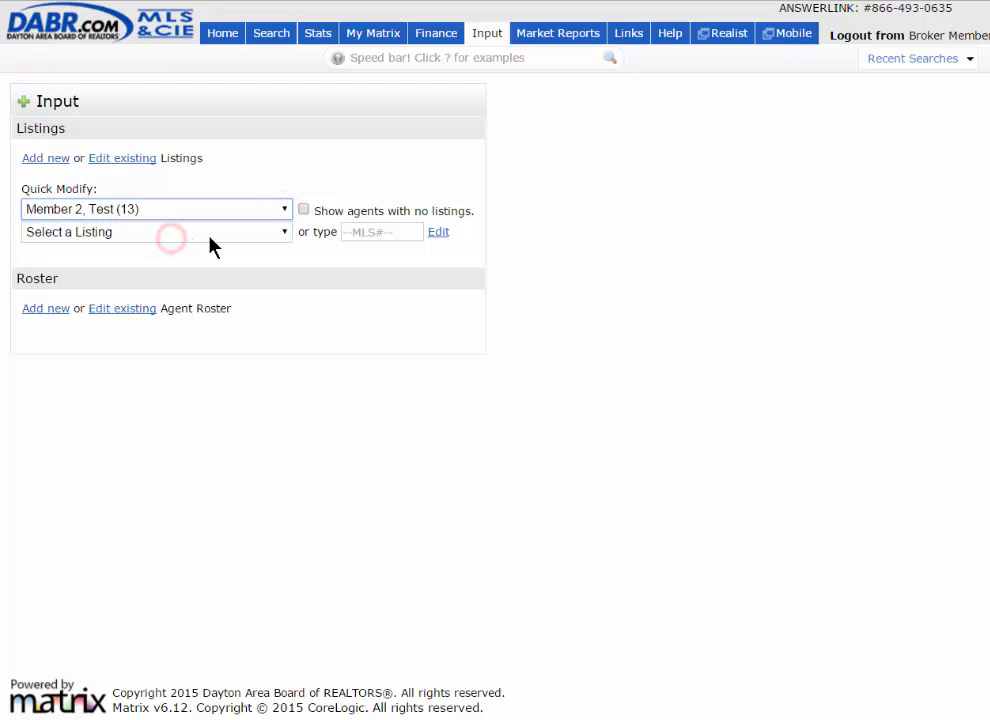
left_click(282, 232)
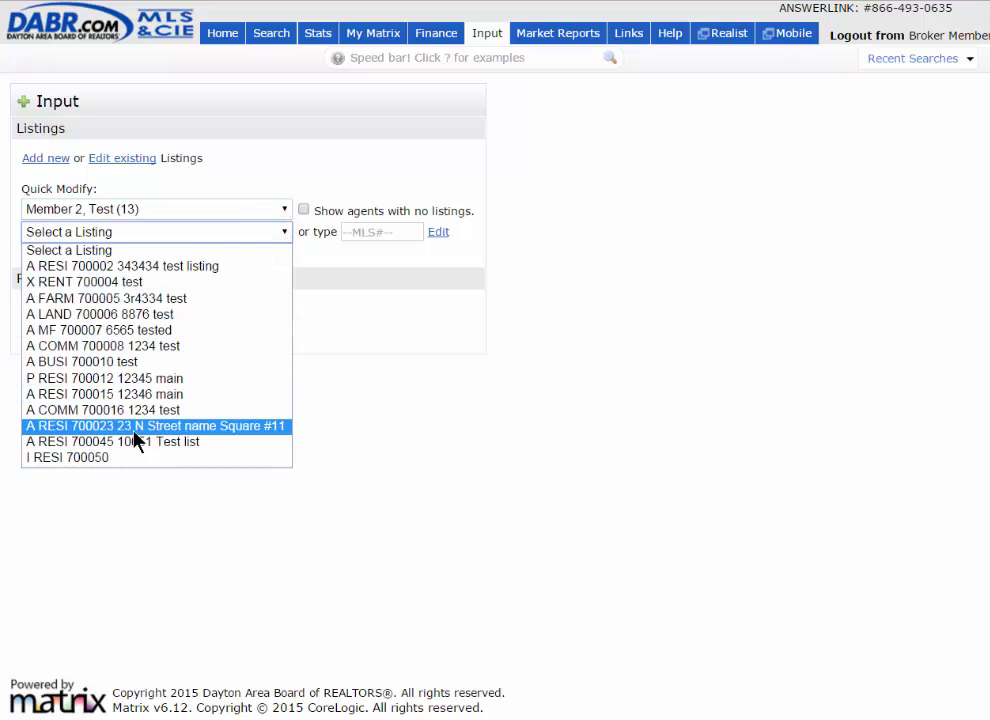
left_click(322, 316)
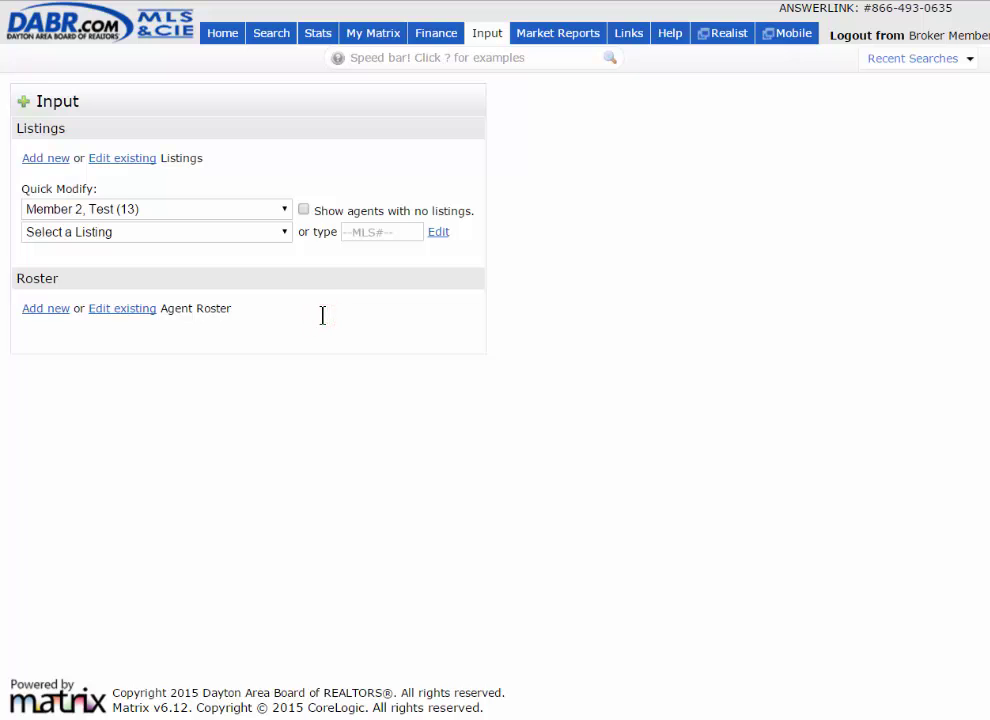
left_click(120, 234)
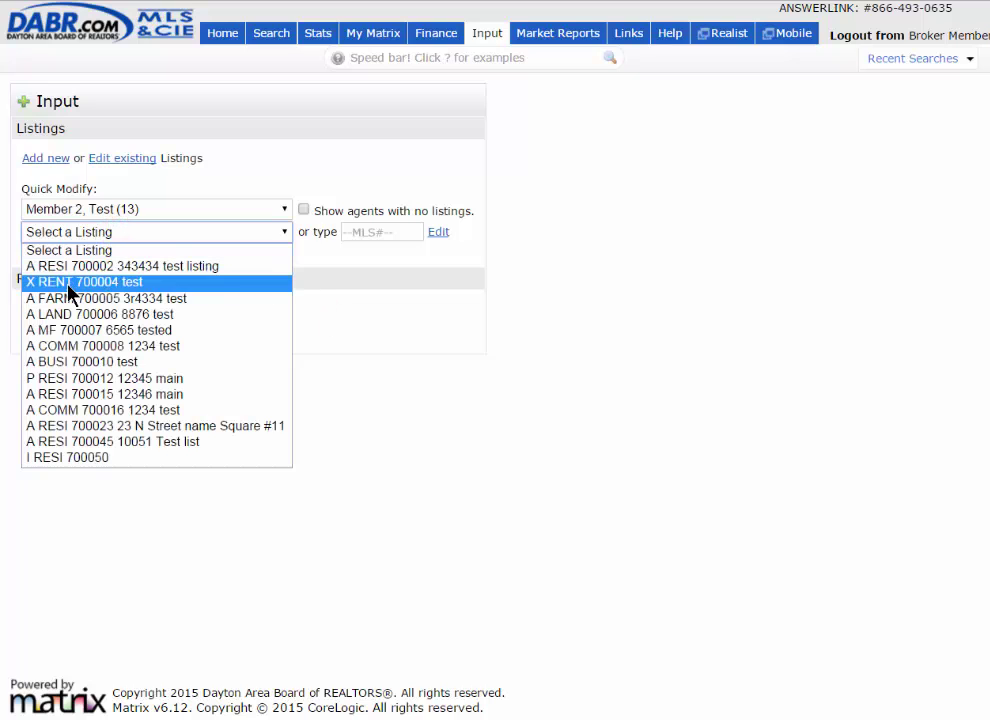